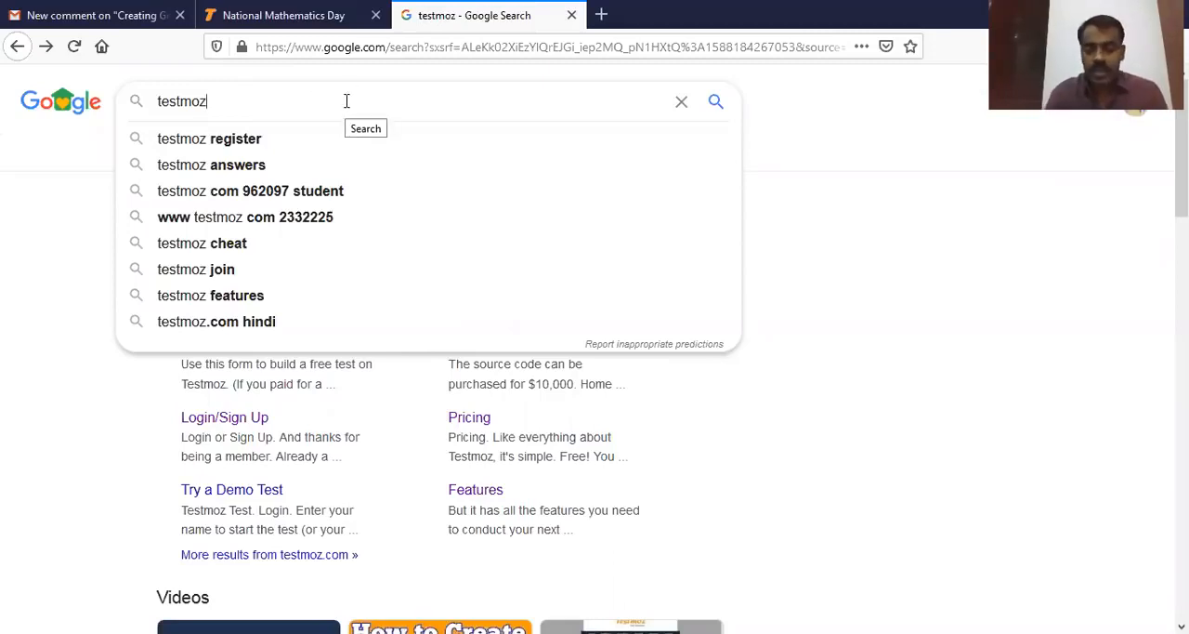
Step: Search Google for testmoz, open the Testmoz site and start building a test
key("Return")
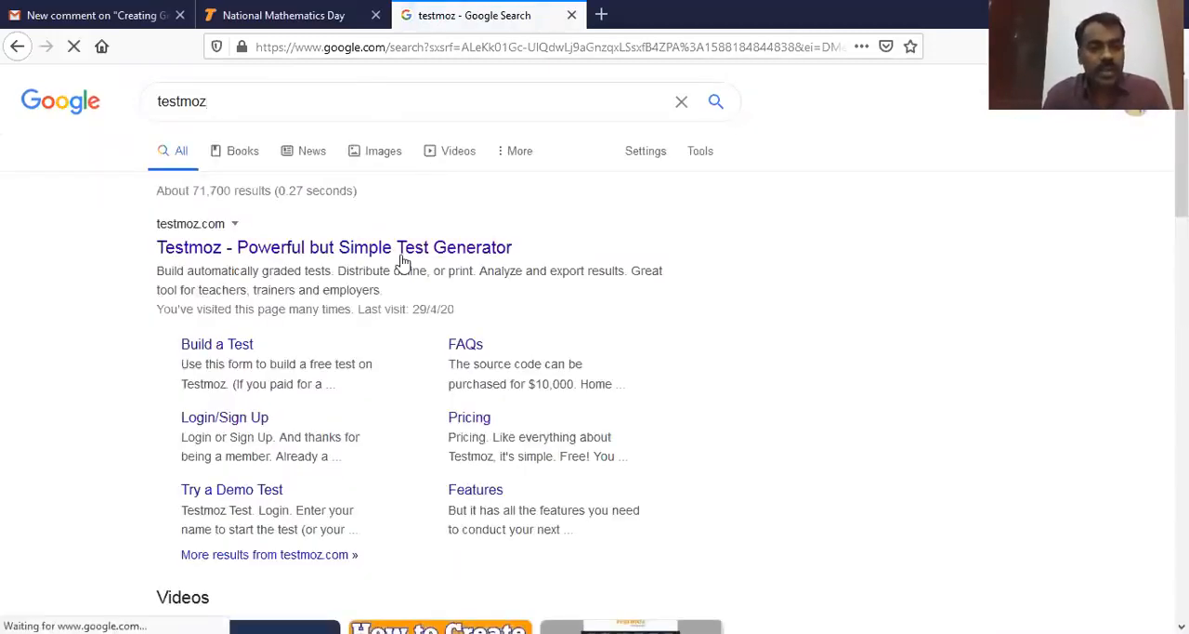
left_click(402, 249)
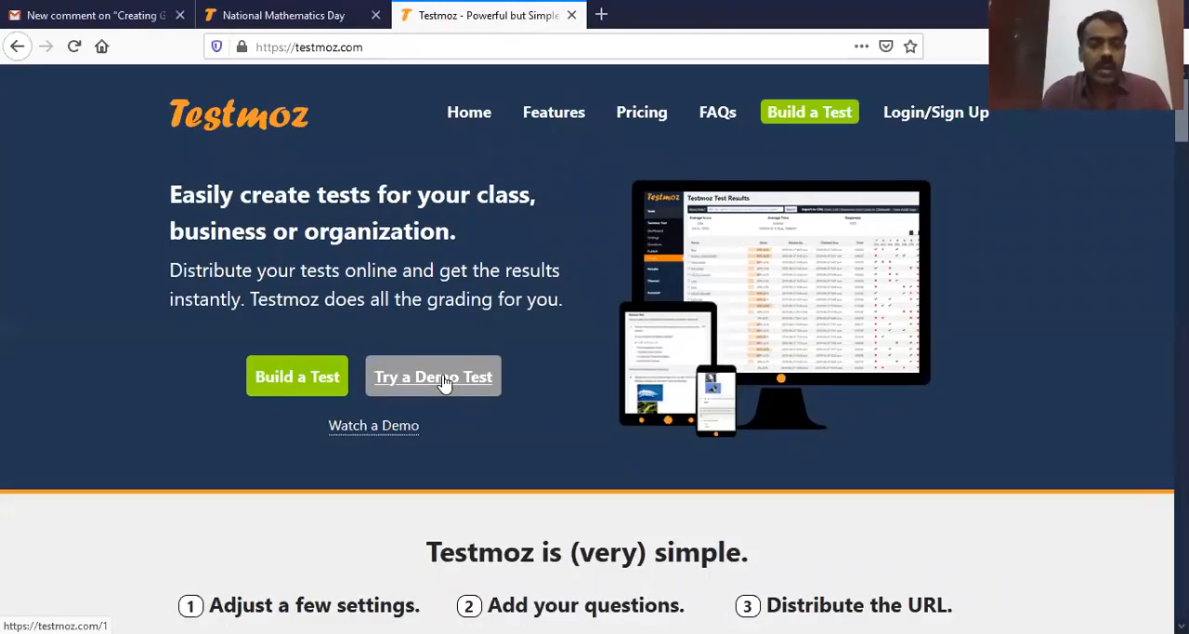
left_click(316, 380)
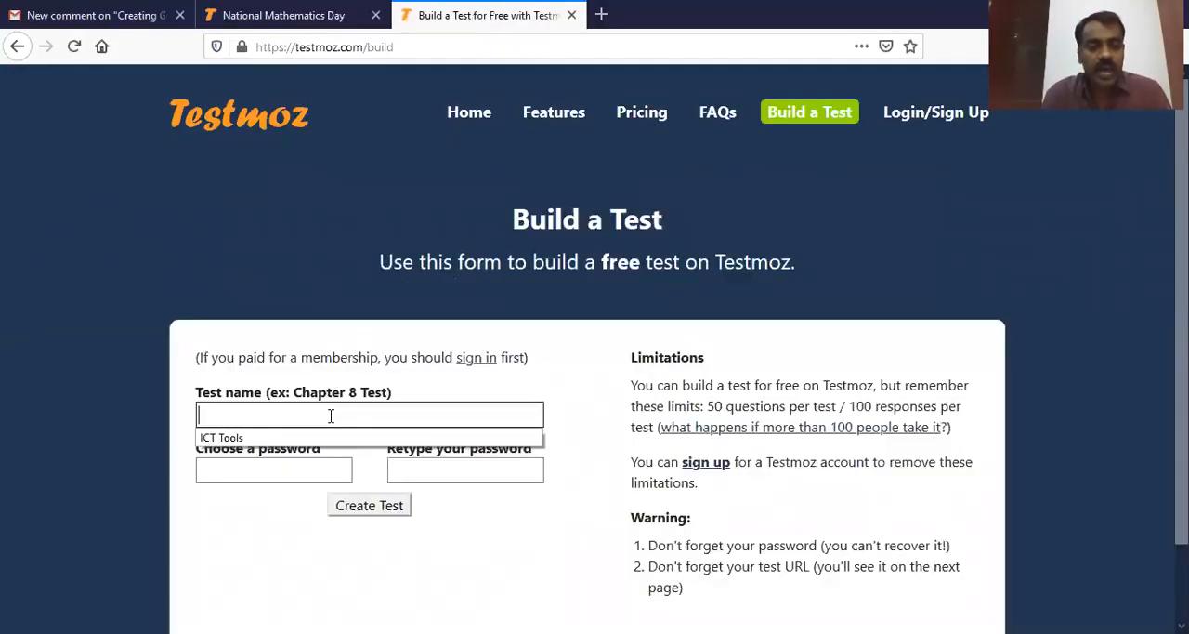
Step: Name the new test "Current Affairs 2020"
left_click(331, 416)
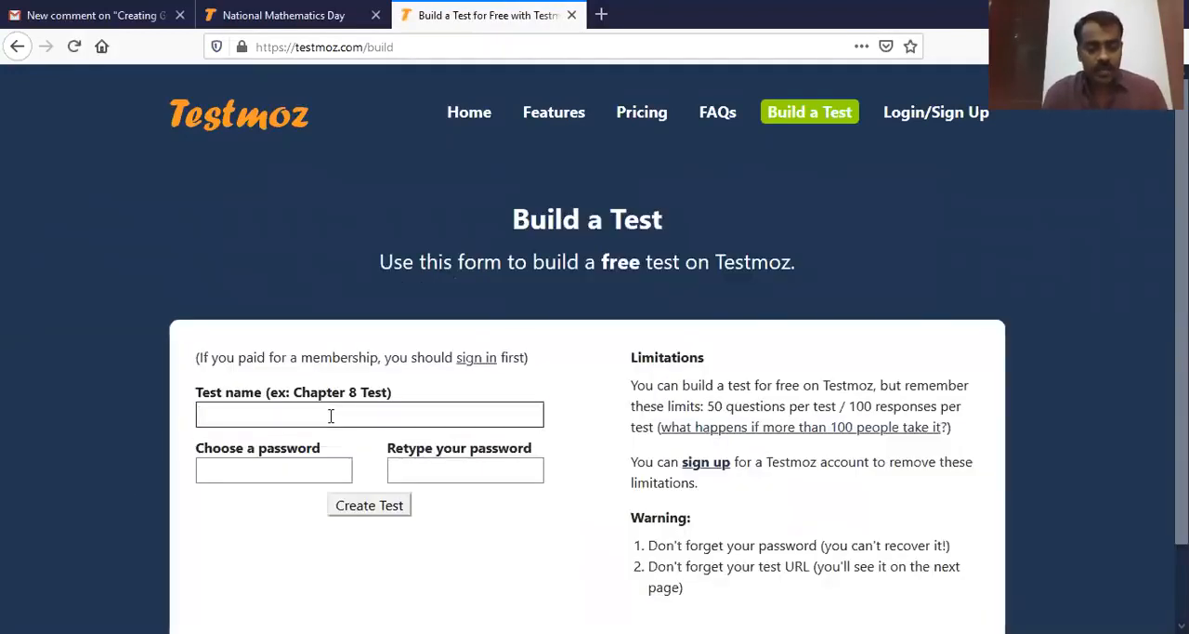
type("Curre")
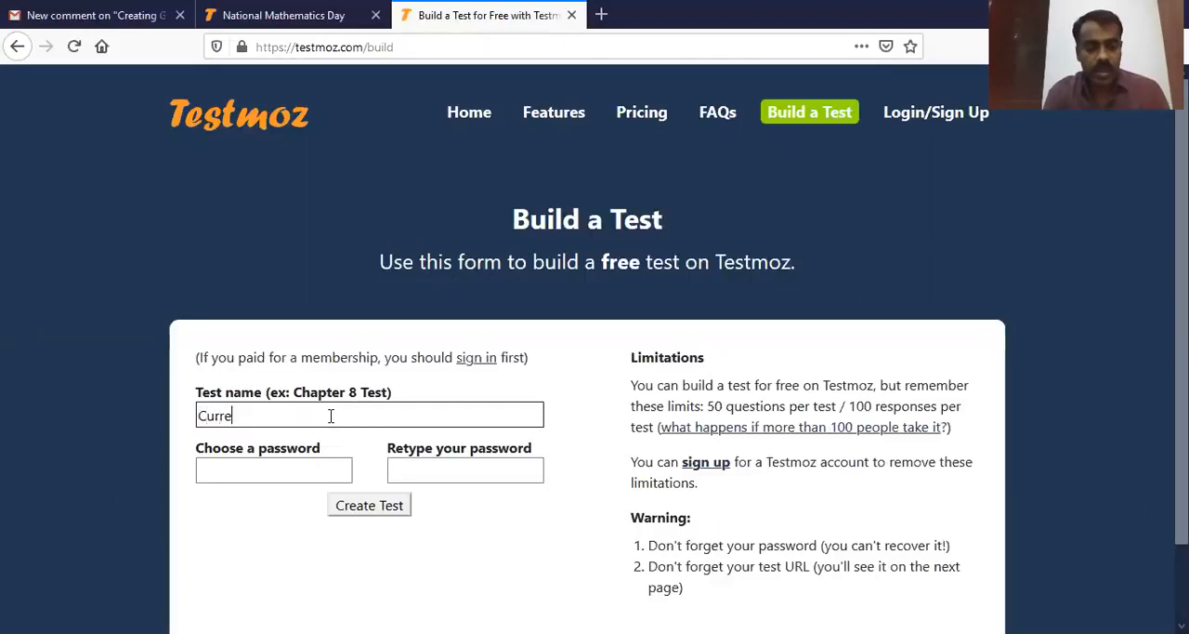
type("nt Affairs 22")
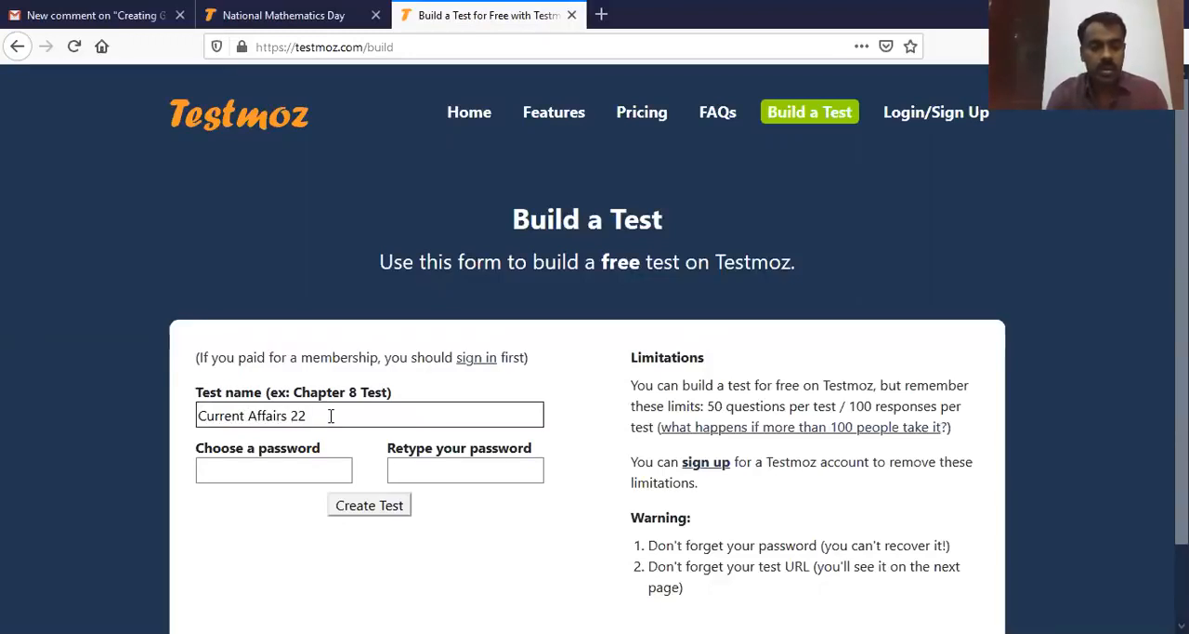
key("BackSpace")
type("020")
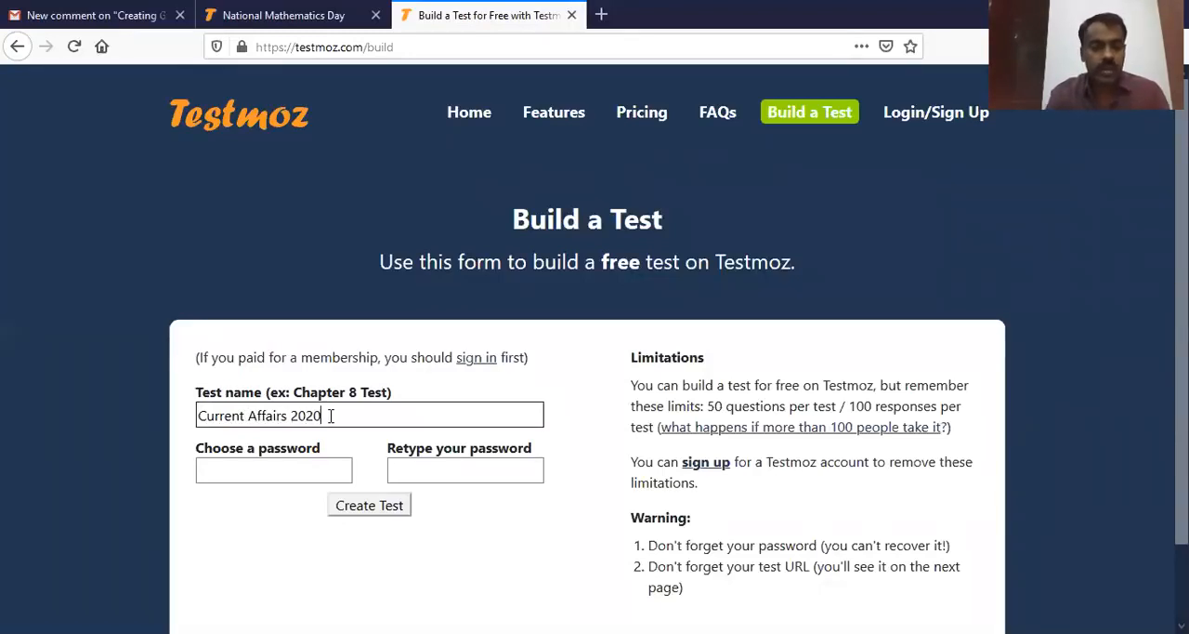
left_click(329, 473)
key("Return")
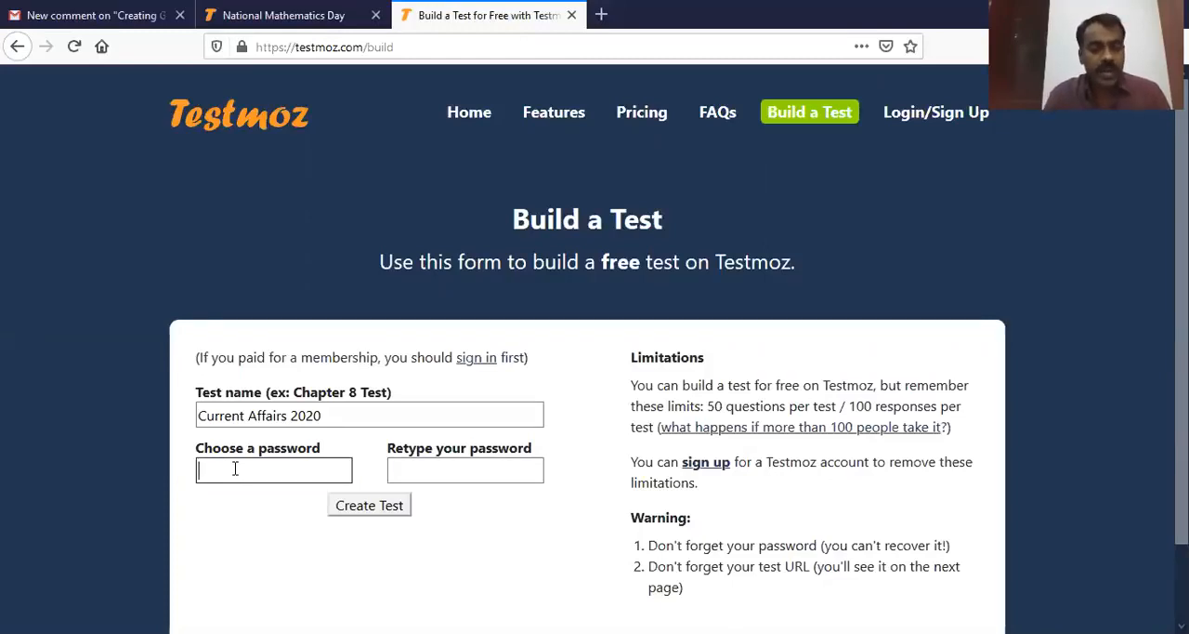
left_click(337, 414)
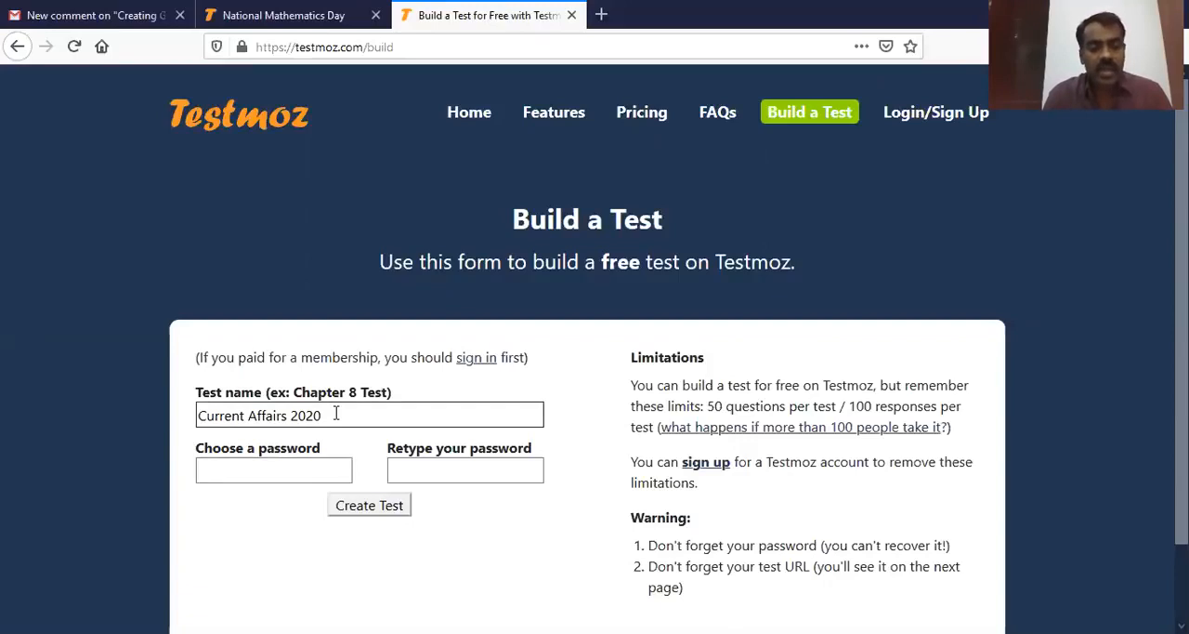
Step: Enter and retype the test password, create the test, and decline saving the login in the browser
left_click(295, 471)
type("•••••")
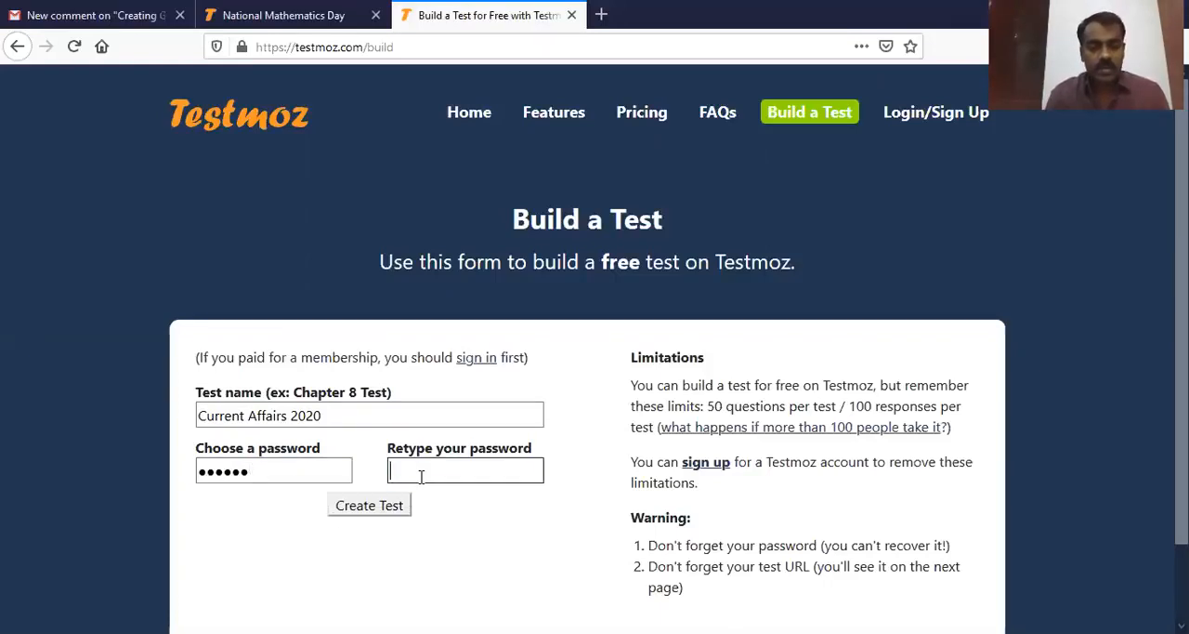
left_click(421, 477)
type("•••")
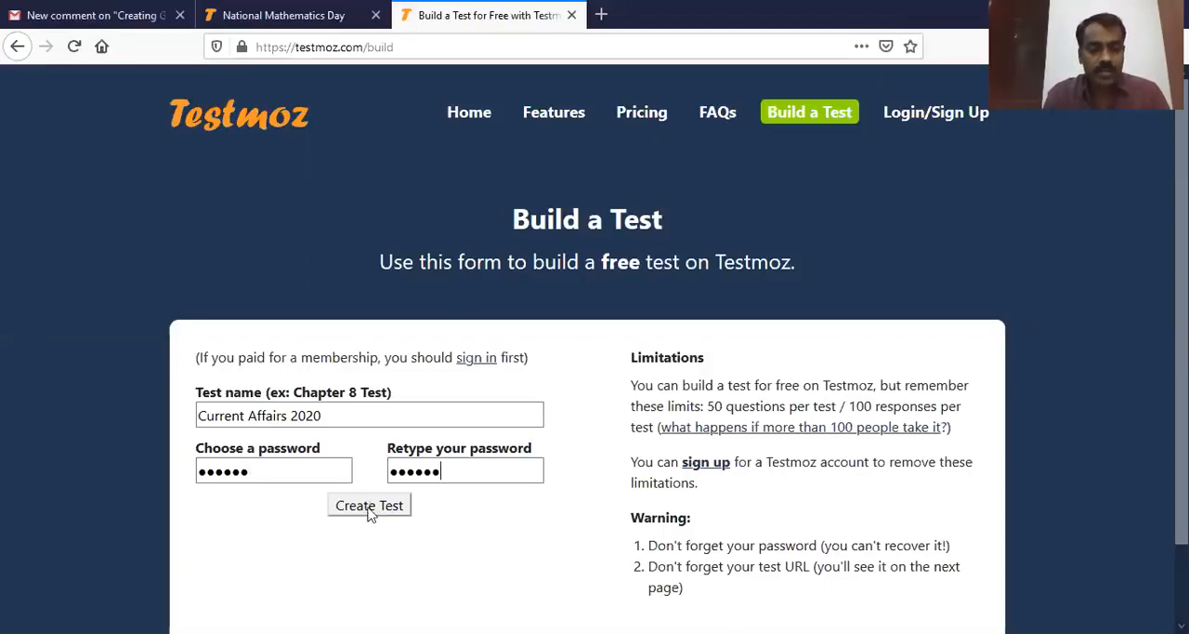
left_click(259, 470)
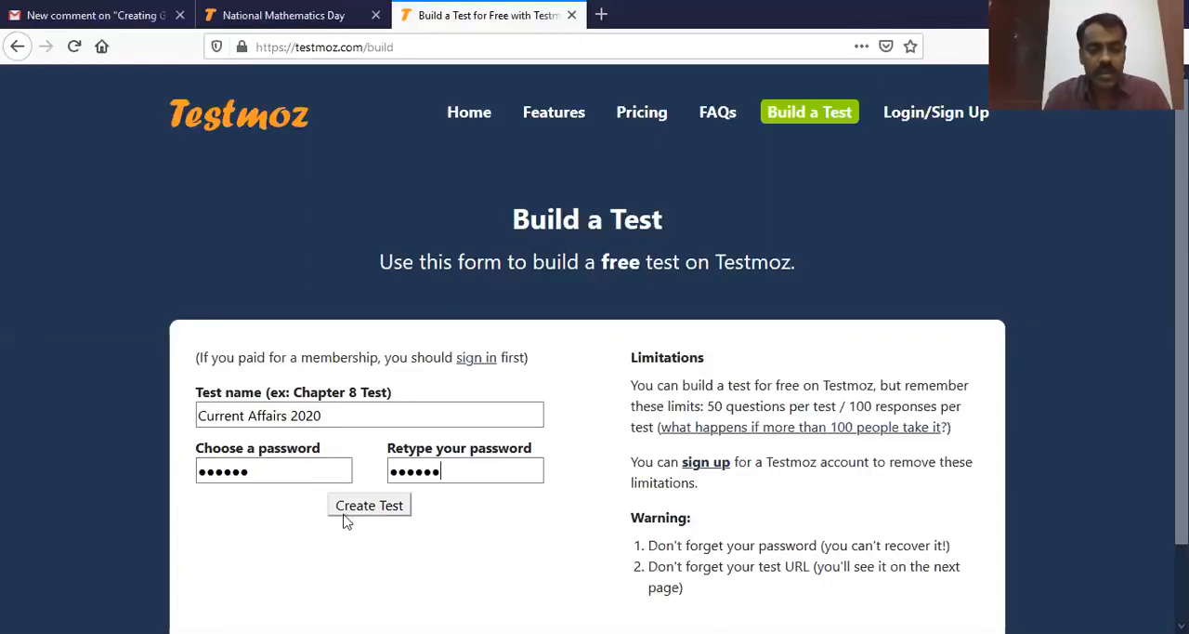
left_click(385, 515)
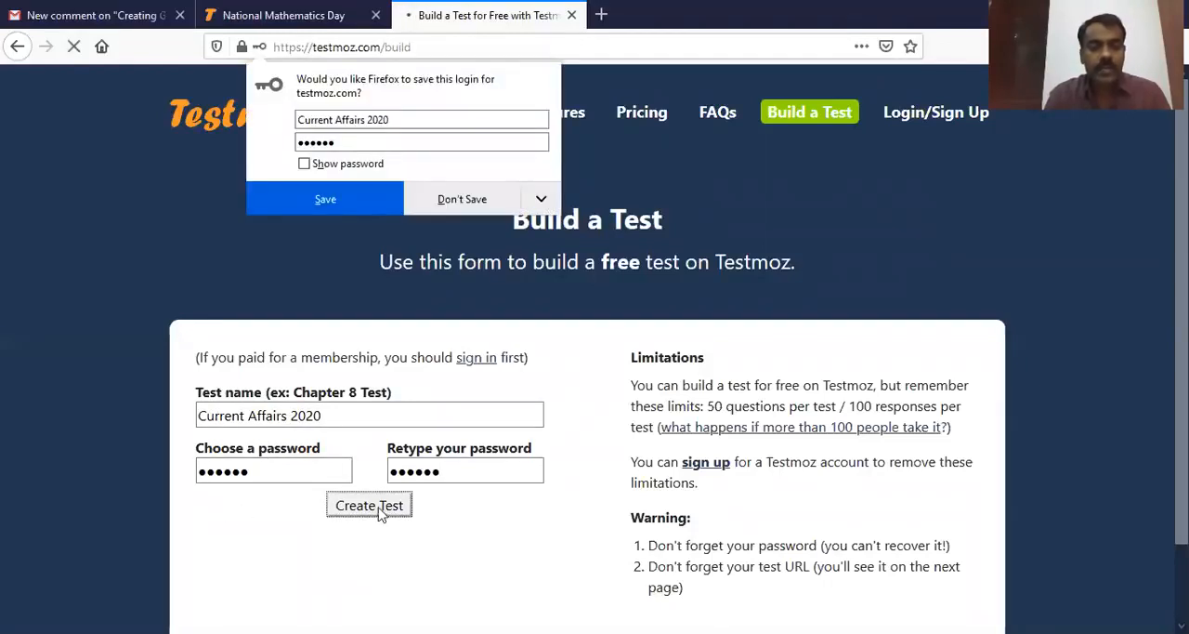
left_click(489, 198)
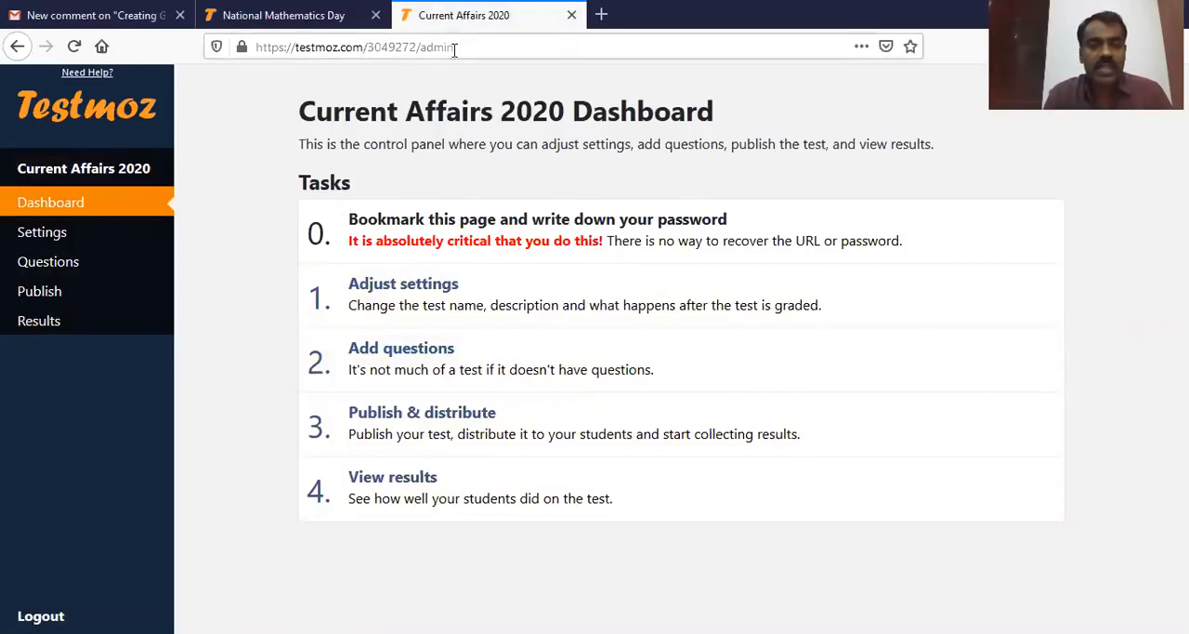
Step: Open the test's settings from its dashboard and choose the Testmoz Genghis color scheme
left_click_drag(481, 48, 255, 46)
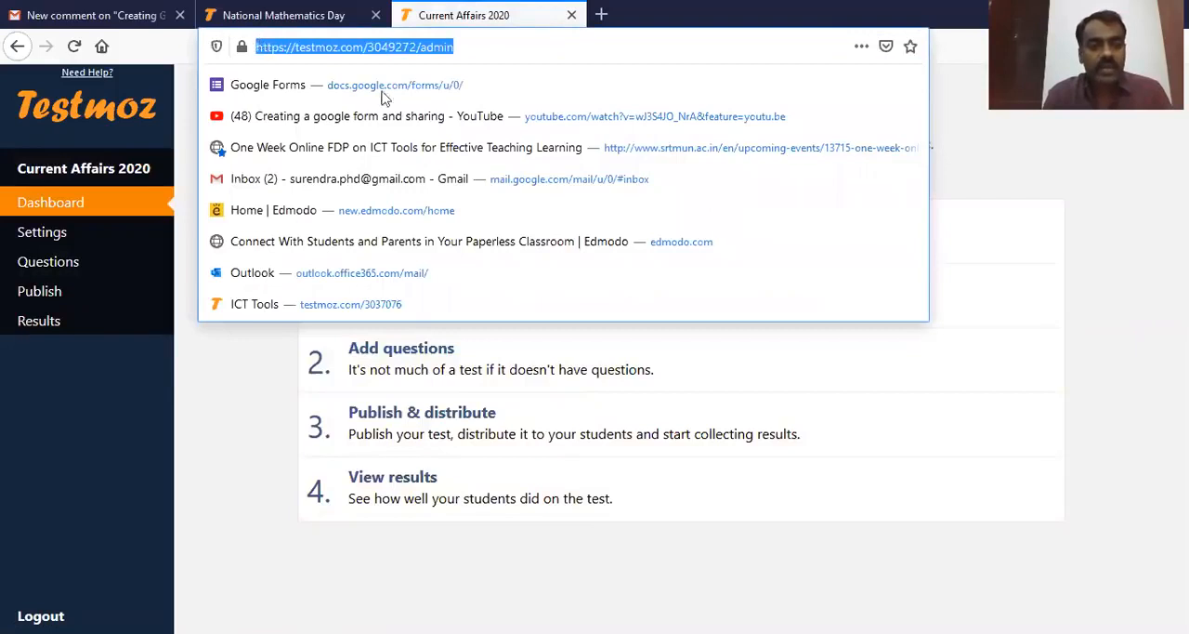
left_click(1087, 324)
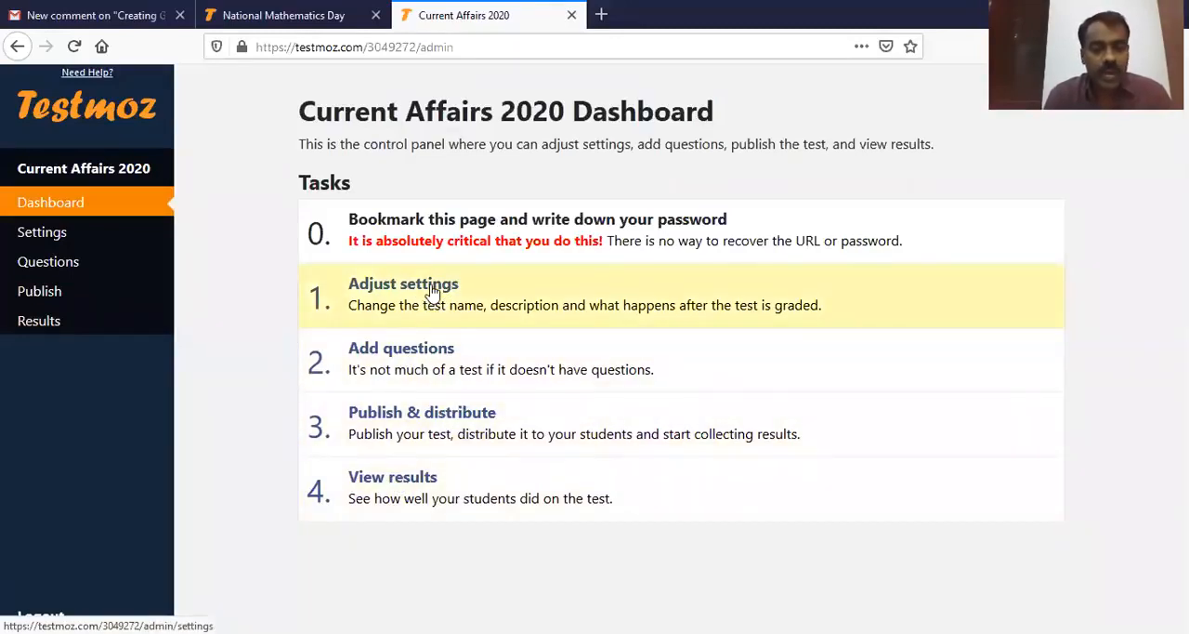
left_click(432, 291)
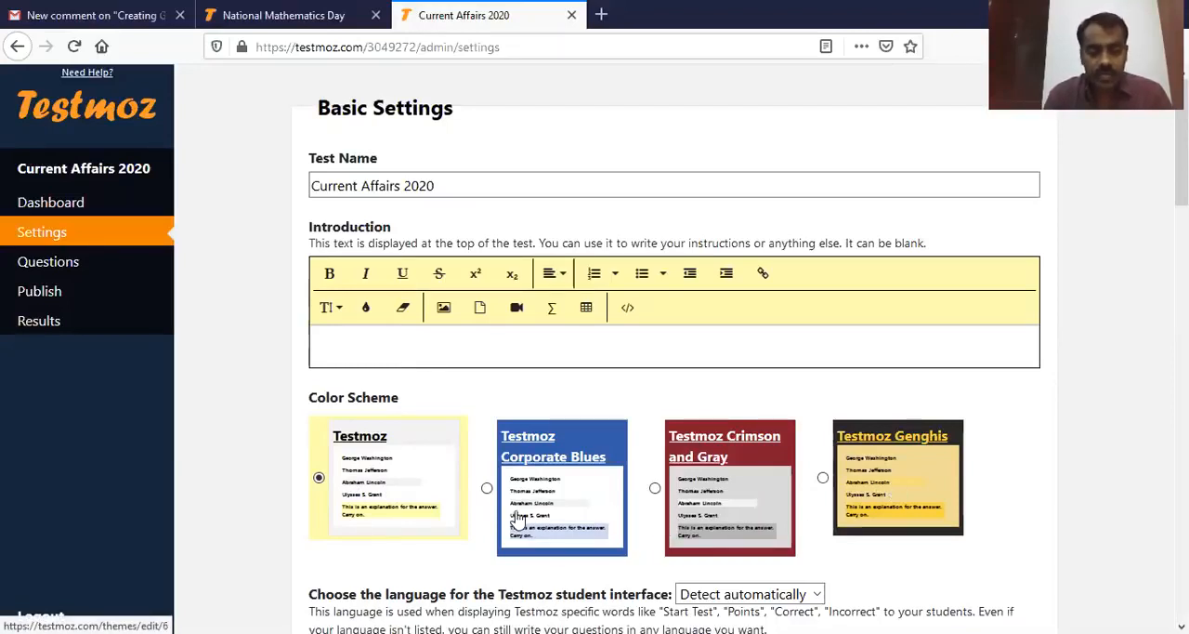
left_click(823, 478)
Step: Enable the custom passed-or-failed message in the review settings and enter the pass message "Congratulation. Best Wishes."
scroll(1068, 446, "down", 3)
scroll(486, 504, "down", 2)
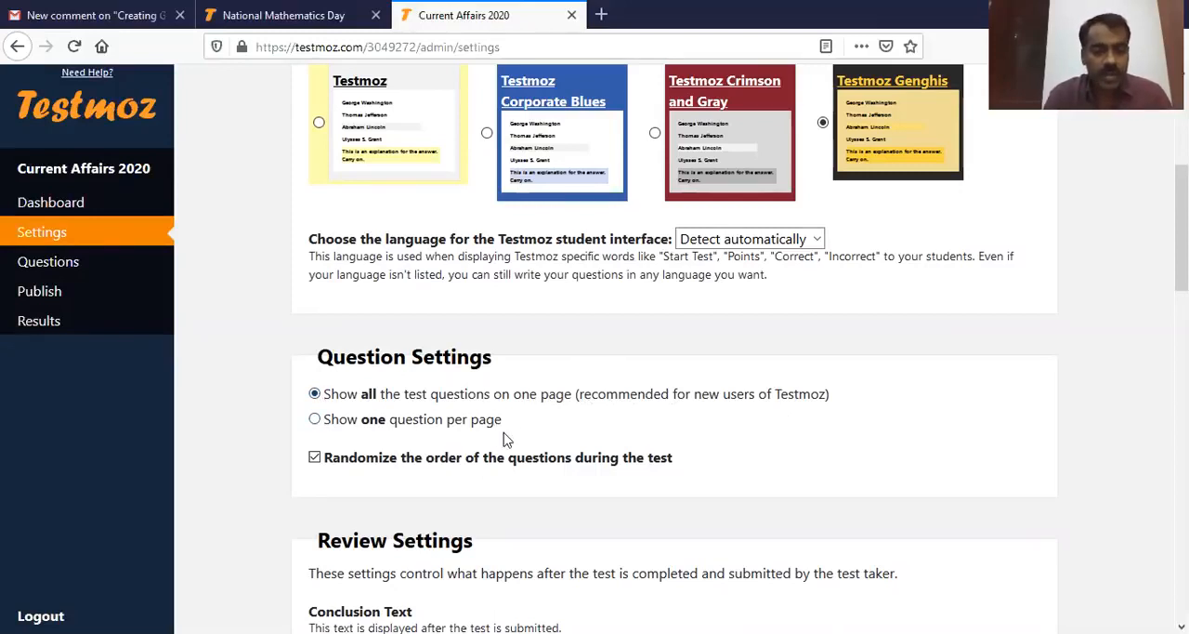
scroll(525, 441, "down", 2)
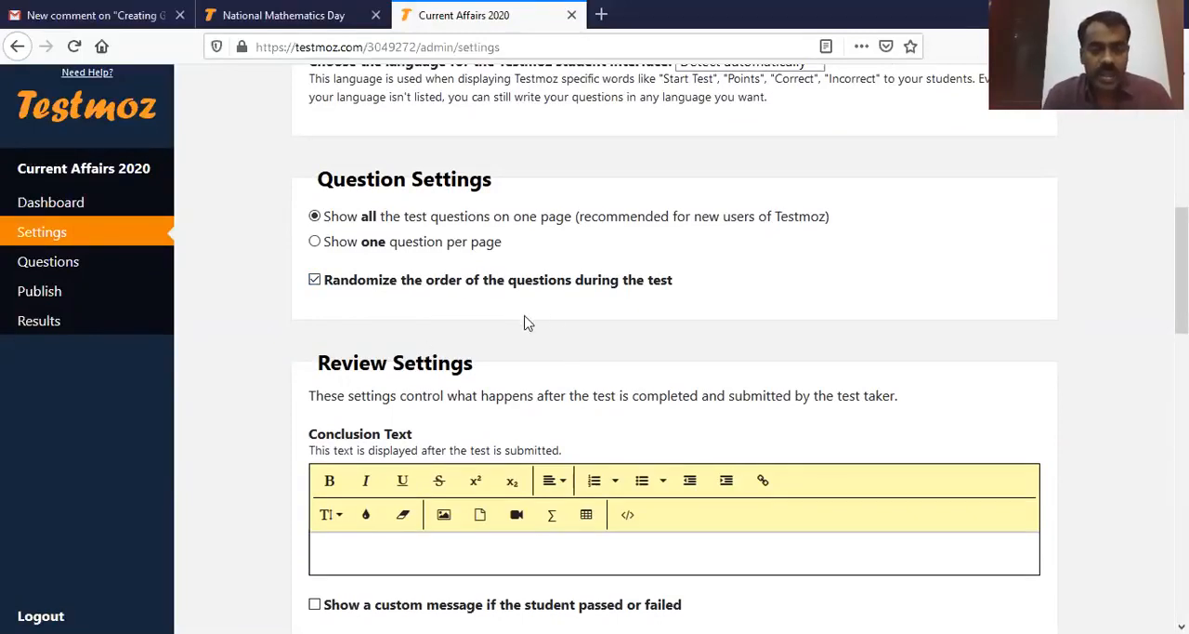
scroll(563, 320, "down", 1)
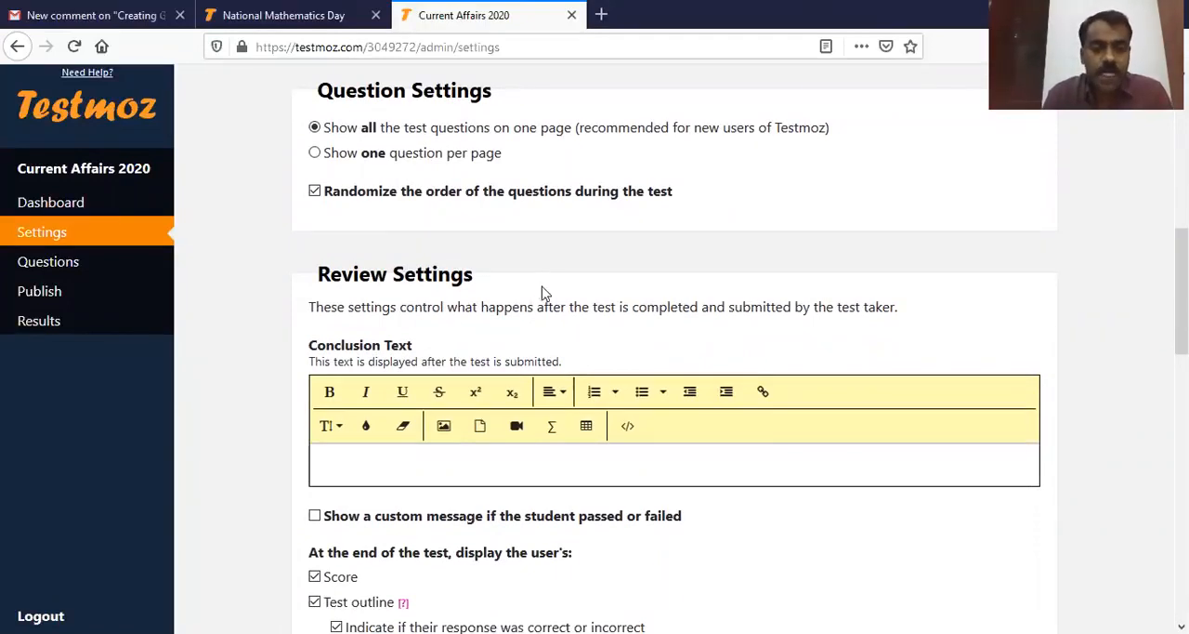
scroll(543, 293, "down", 1)
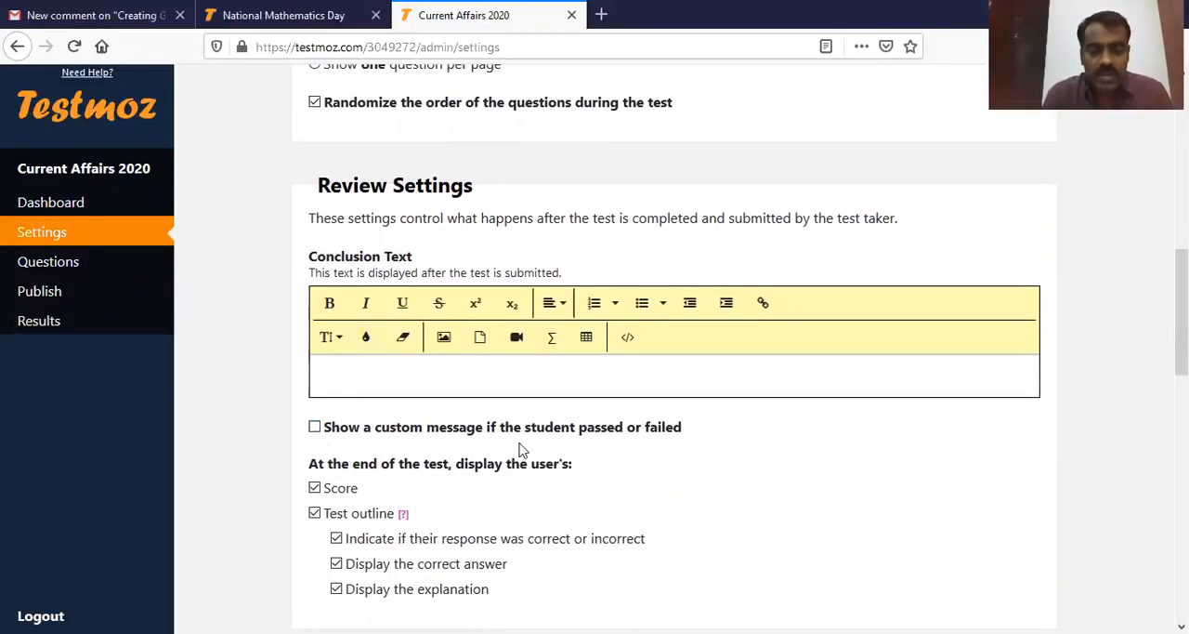
left_click(315, 426)
scroll(635, 447, "down", 3)
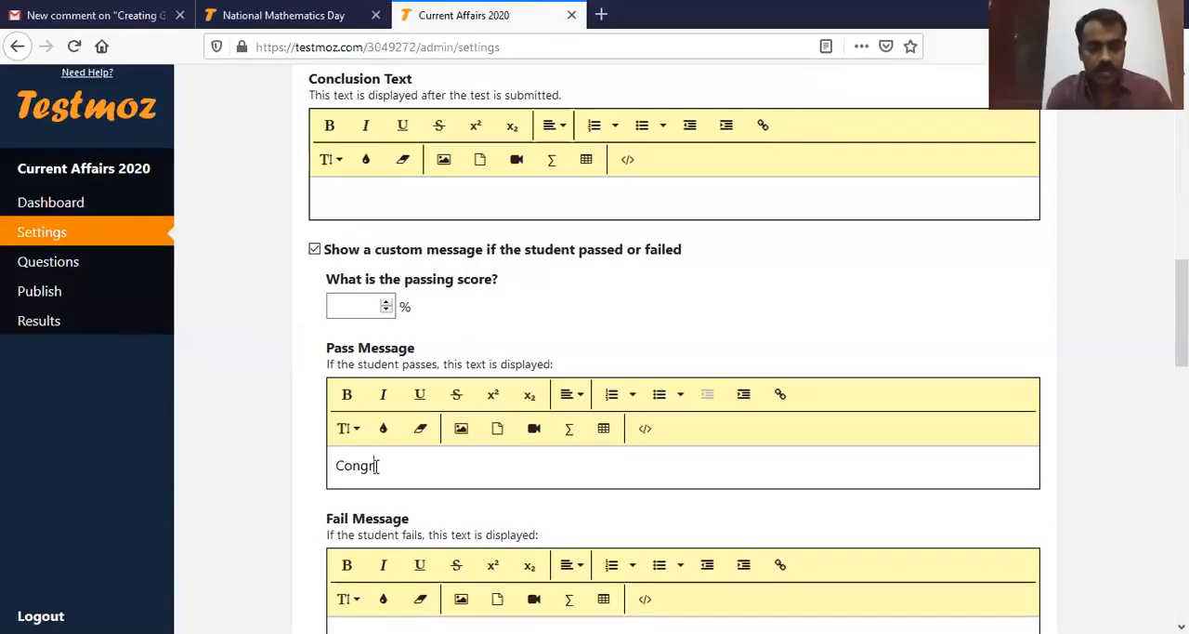
type("lation. Bes")
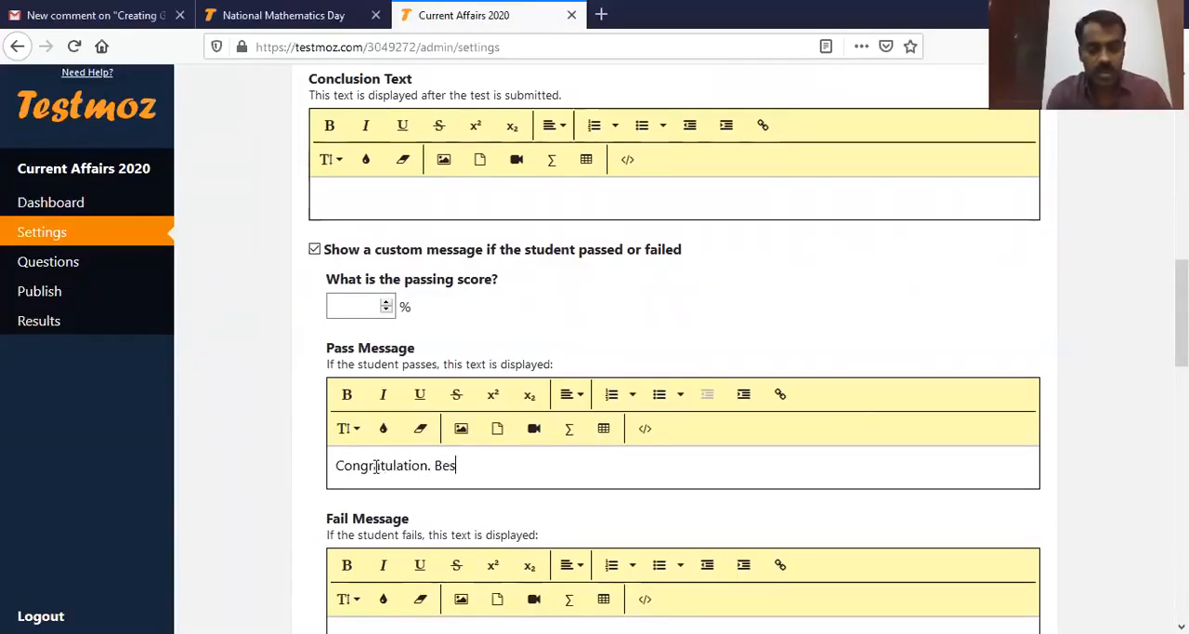
type("t Wishes.")
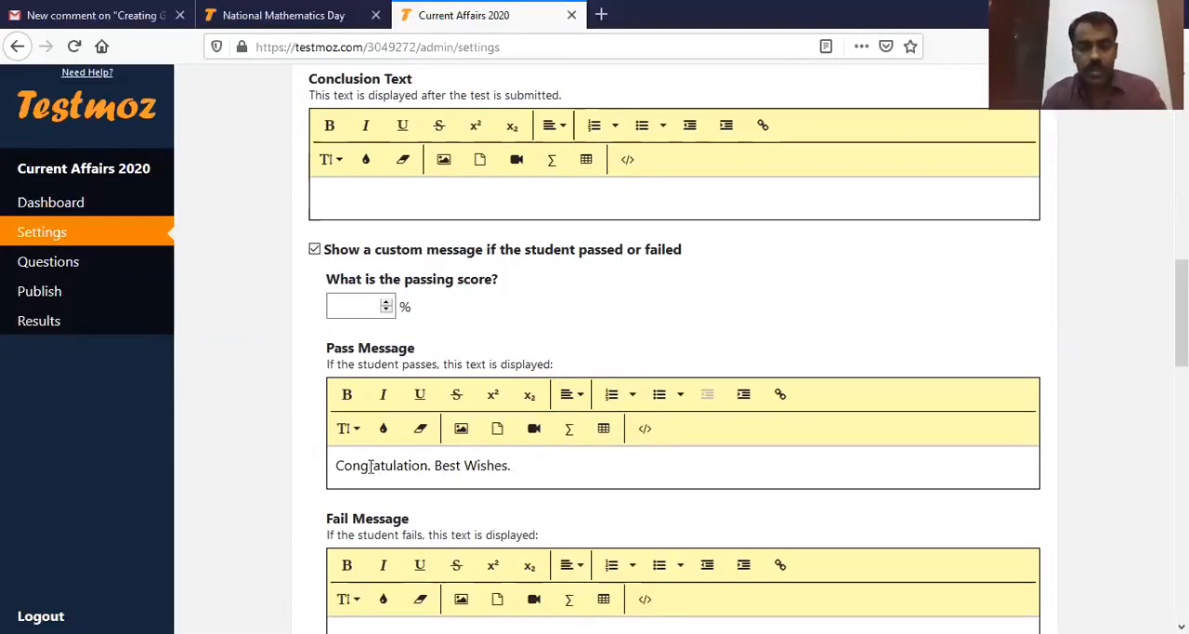
Step: Enter the fail message "Do better next time. Work Hard."
scroll(270, 518, "down", 2)
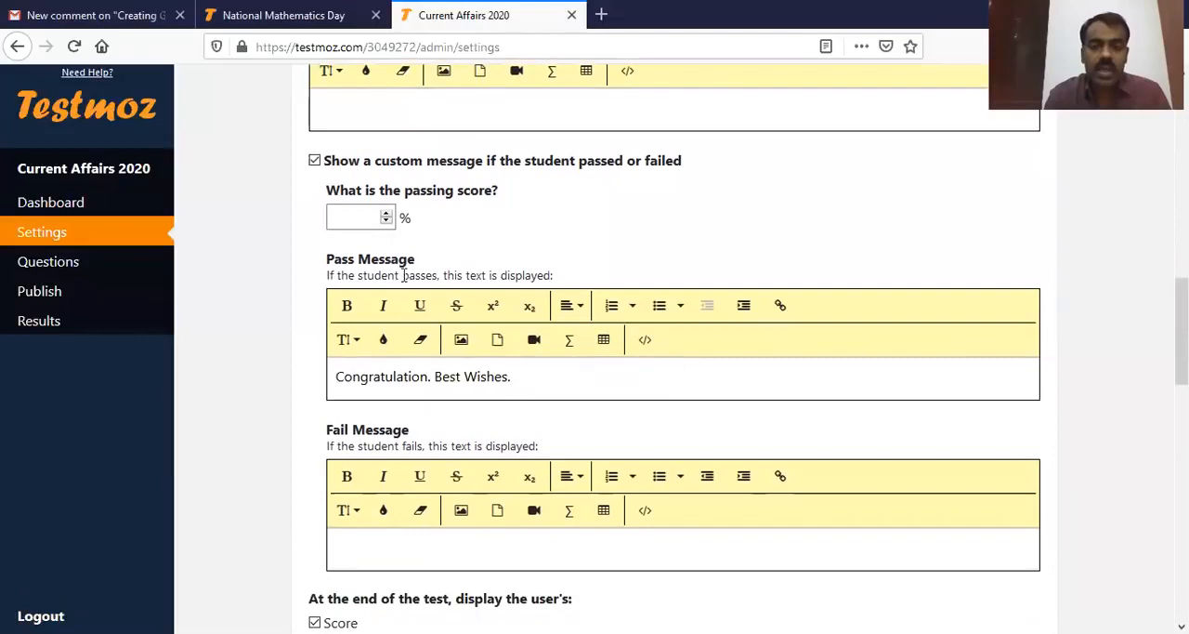
scroll(595, 456, "down", 2)
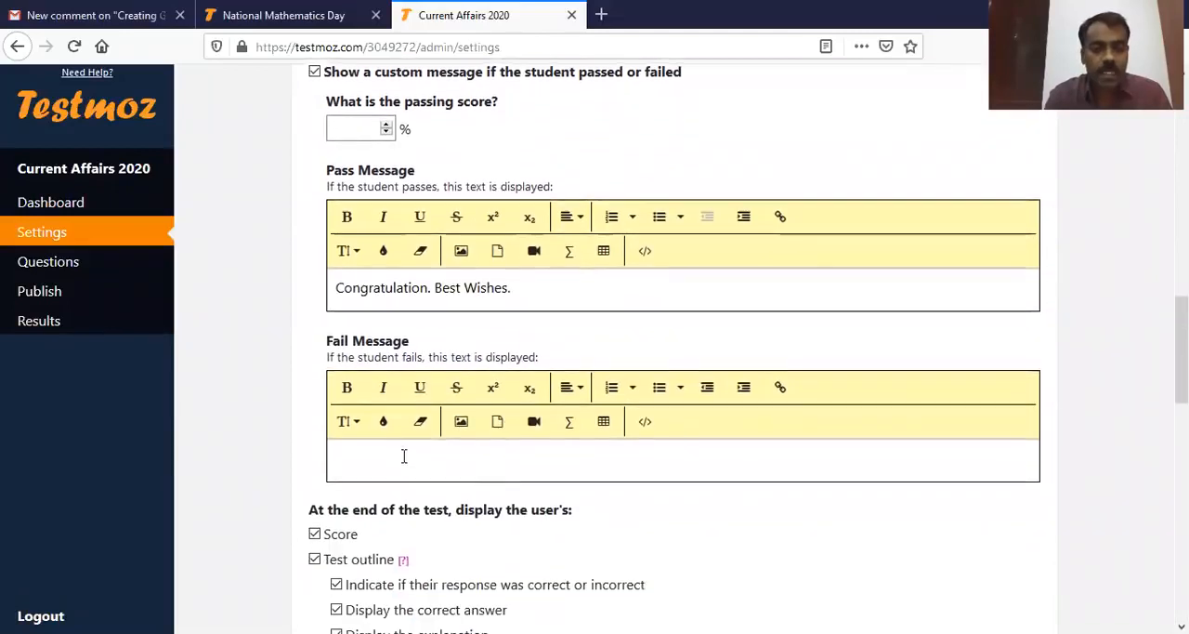
left_click(387, 461)
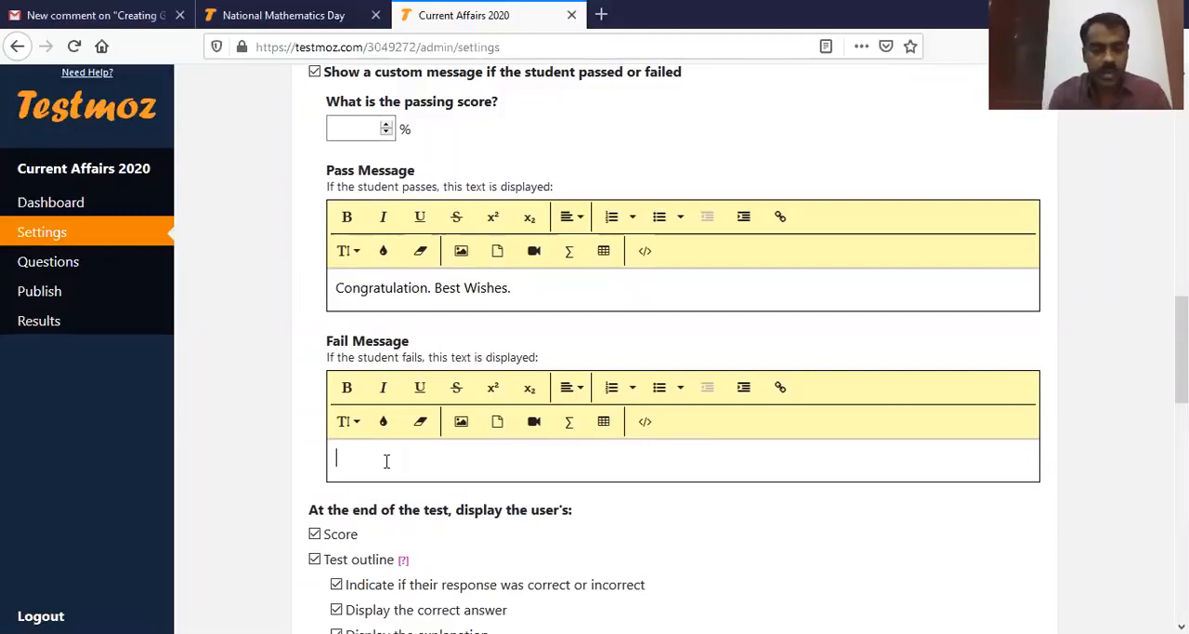
type("Do we")
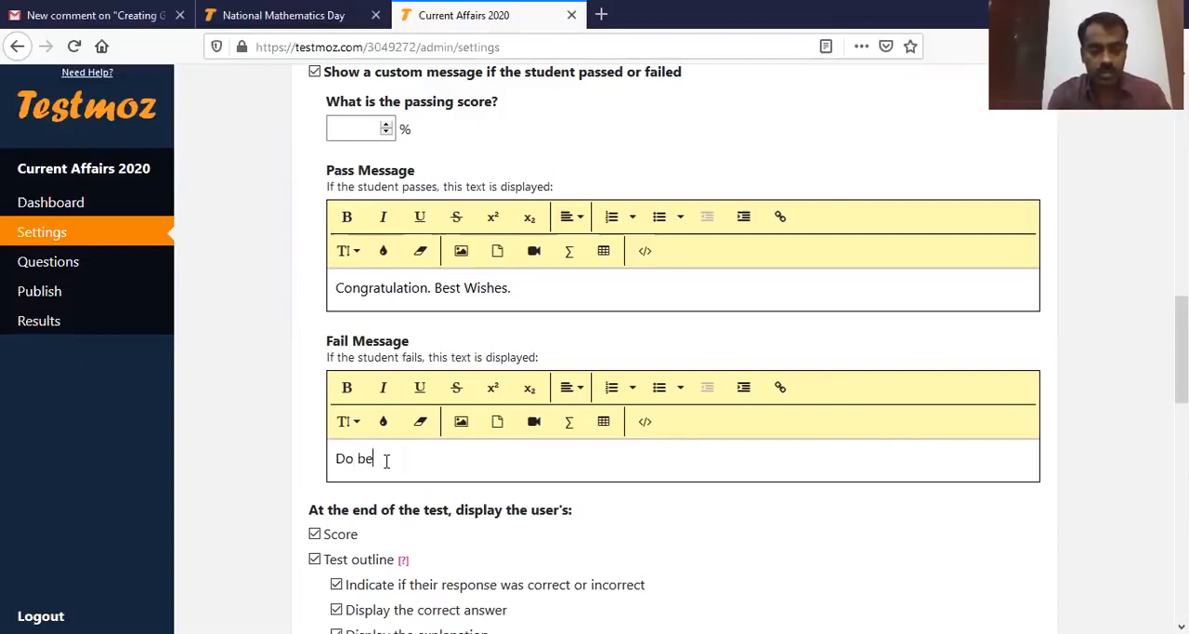
type("tter next time. Work HArd.")
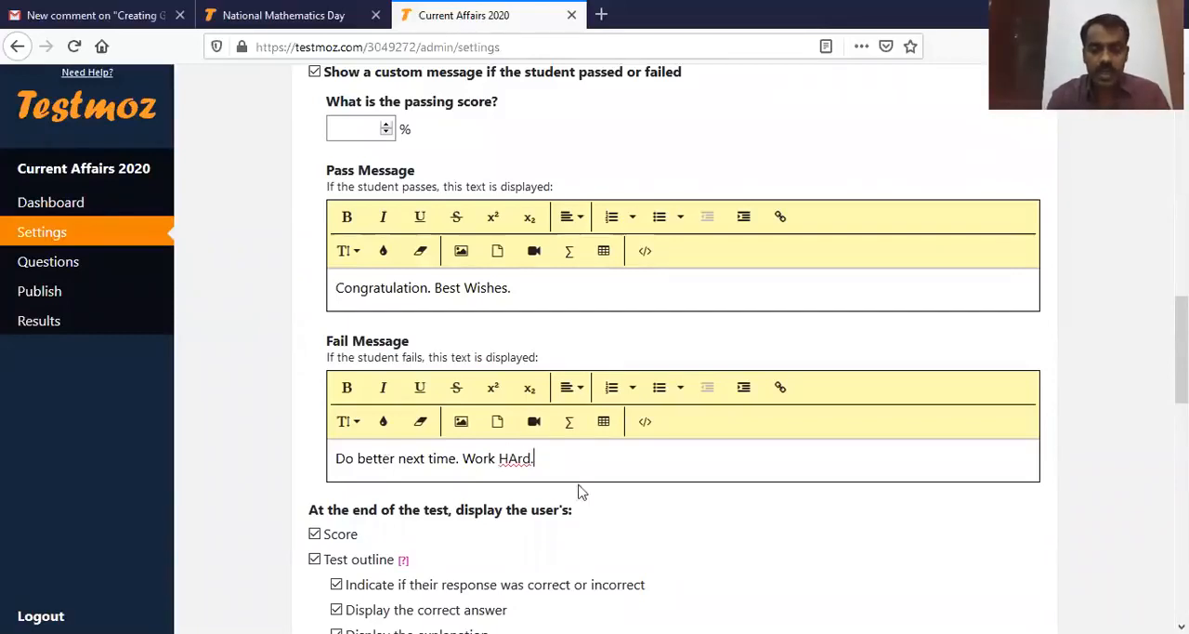
key("BackSpace")
type("a")
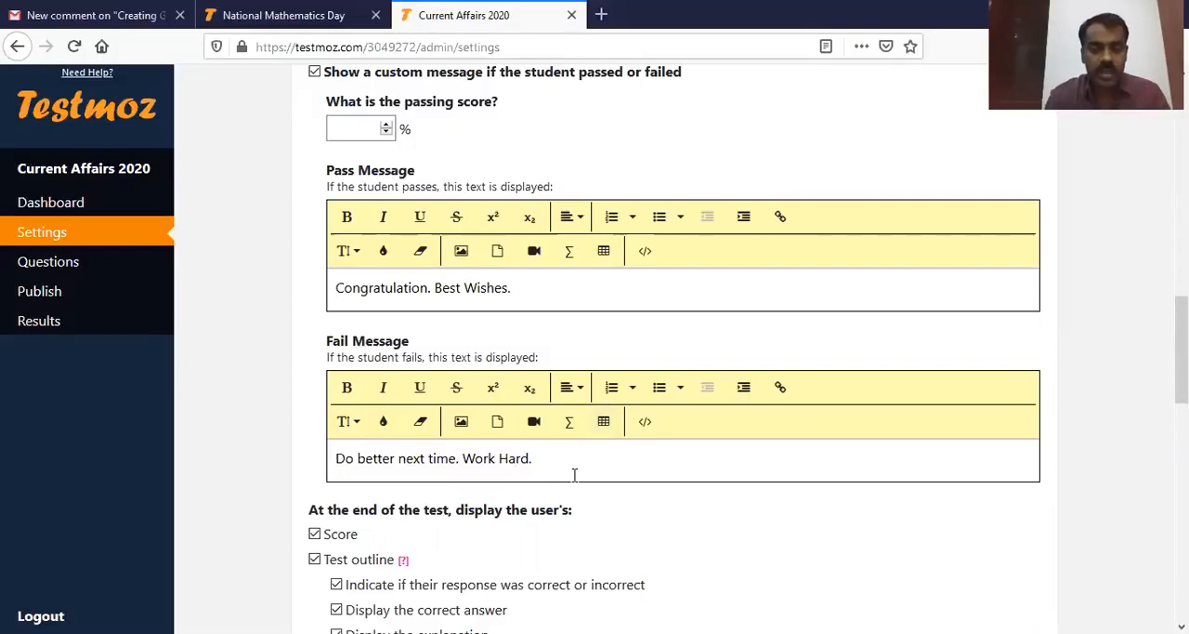
Step: Restrict test access to anyone who enters a chosen passcode and enter the student passcode
scroll(585, 464, "down", 3)
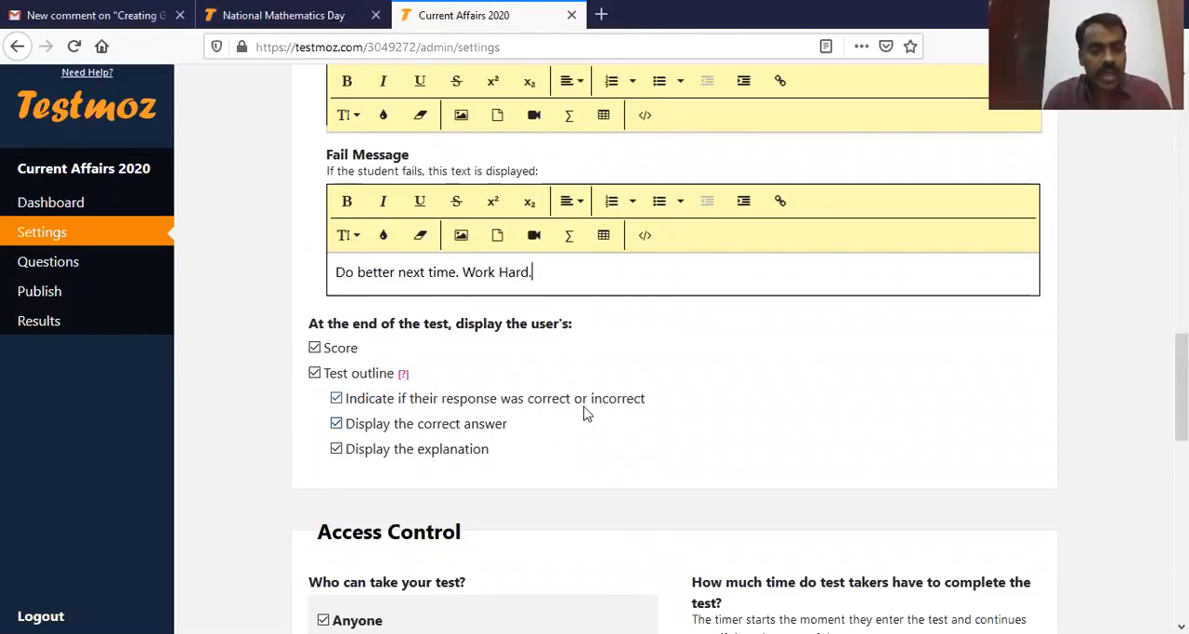
scroll(383, 401, "down", 1)
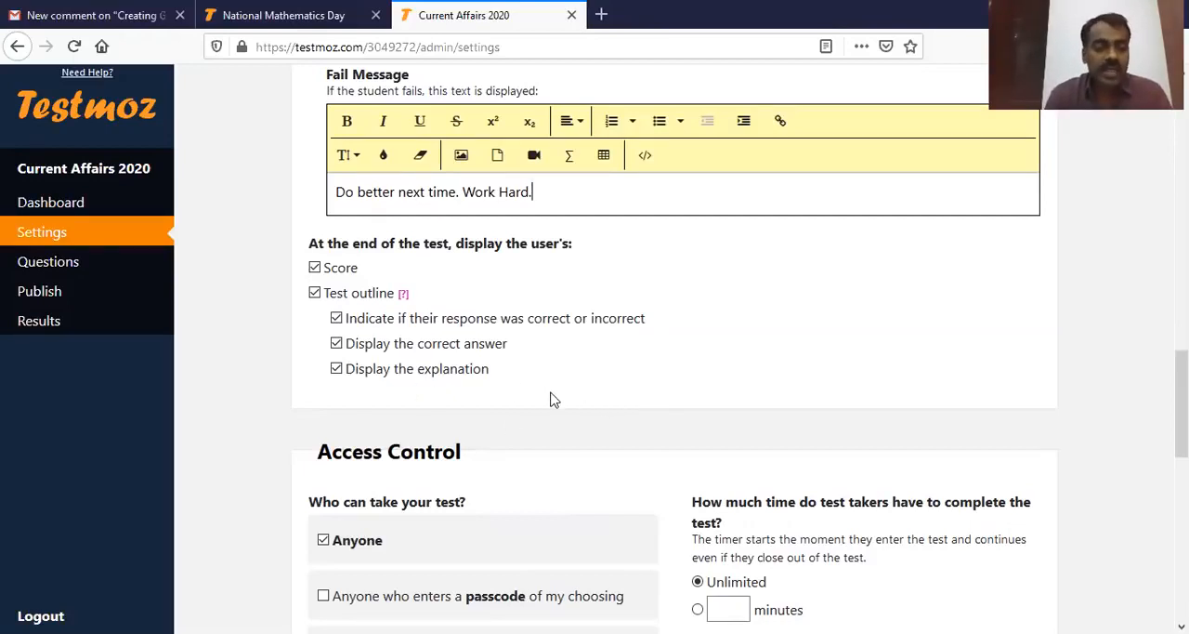
scroll(570, 401, "down", 3)
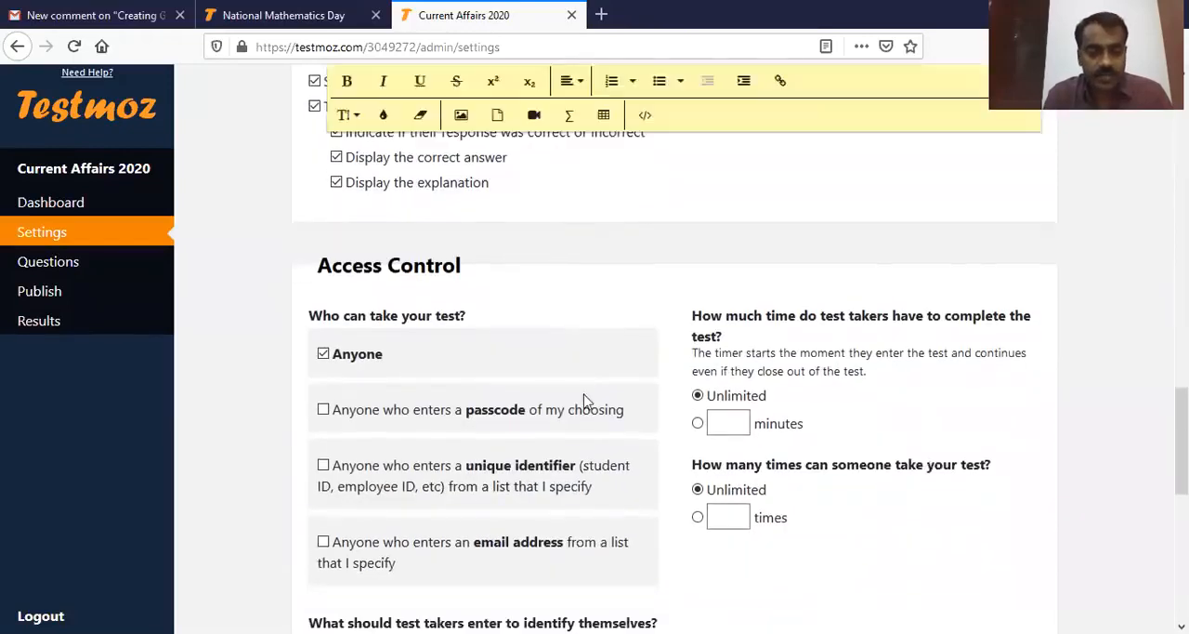
scroll(935, 305, "down", 1)
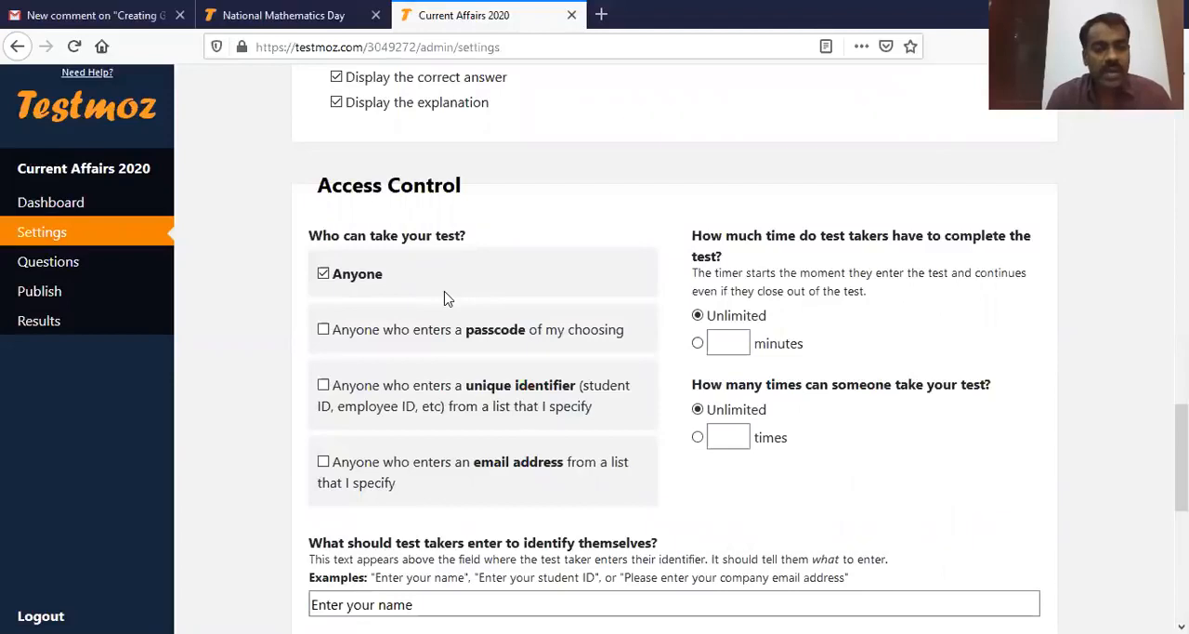
left_click(323, 331)
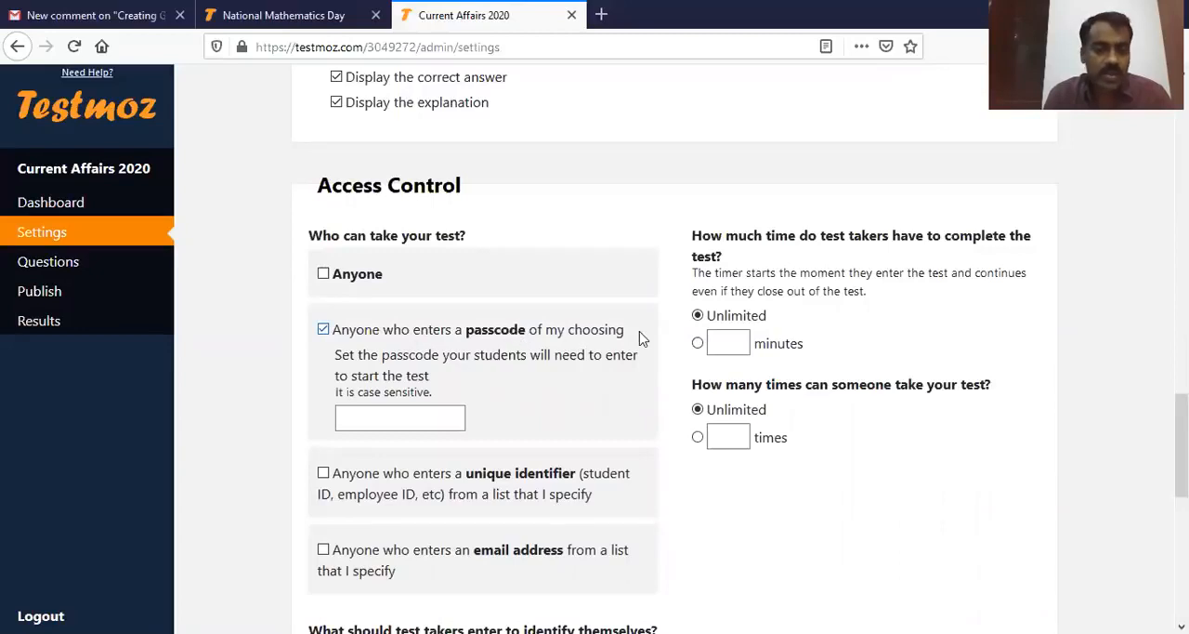
left_click(385, 424)
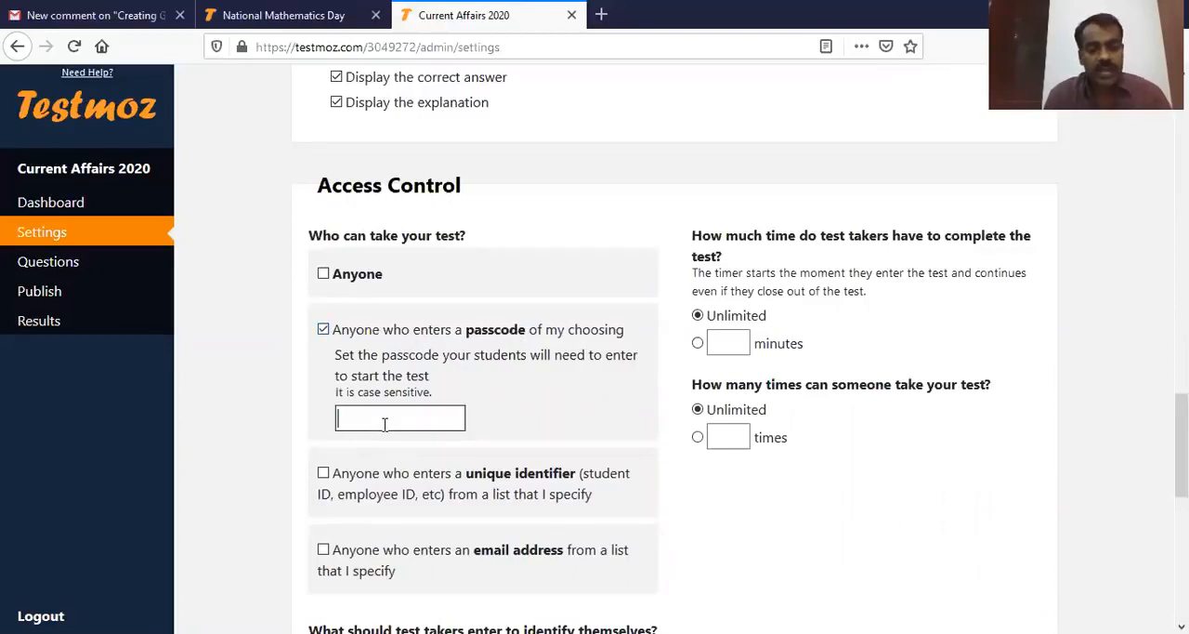
type("12345")
key("BackSpace")
key("BackSpace")
key("BackSpace")
key("BackSpace")
key("BackSpace")
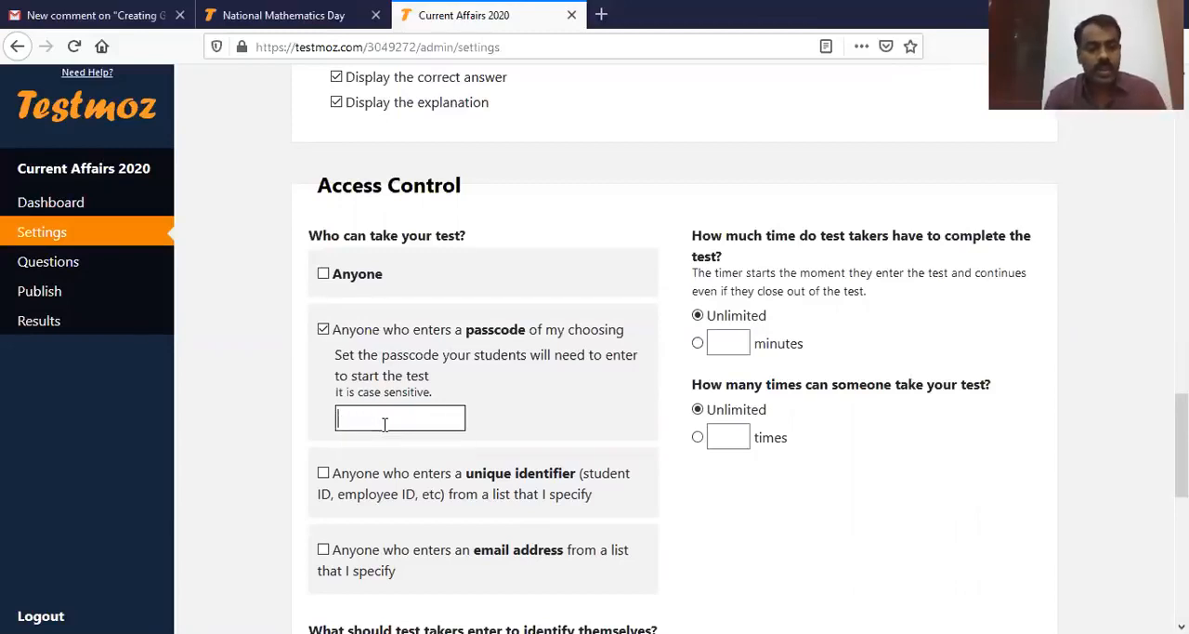
left_click(384, 424)
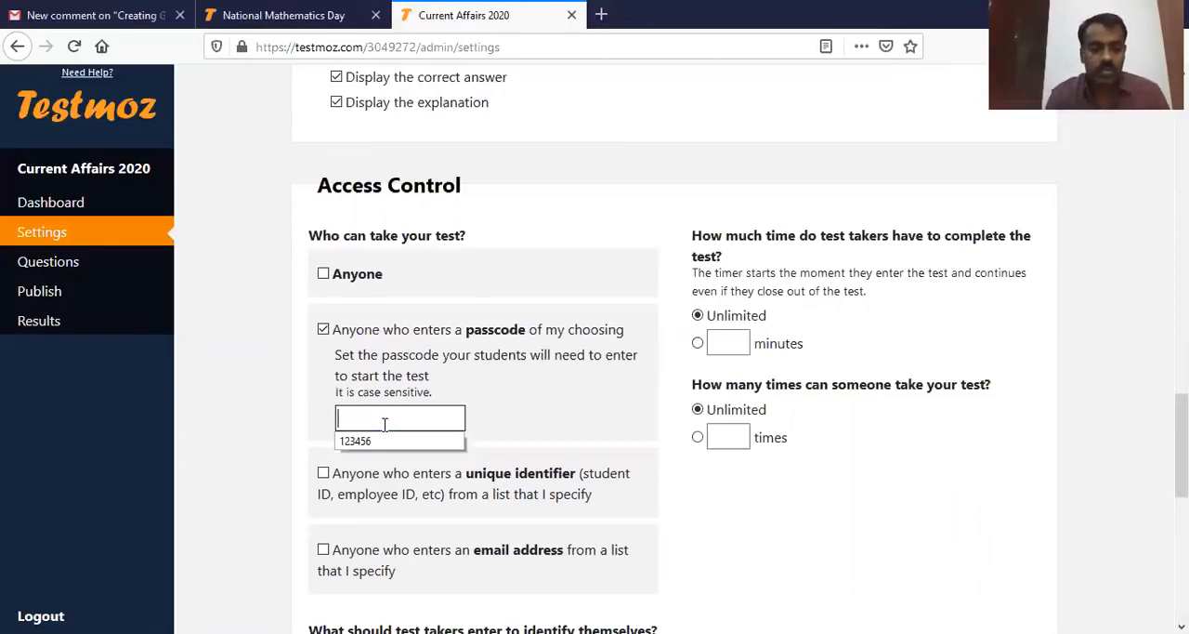
left_click(372, 441)
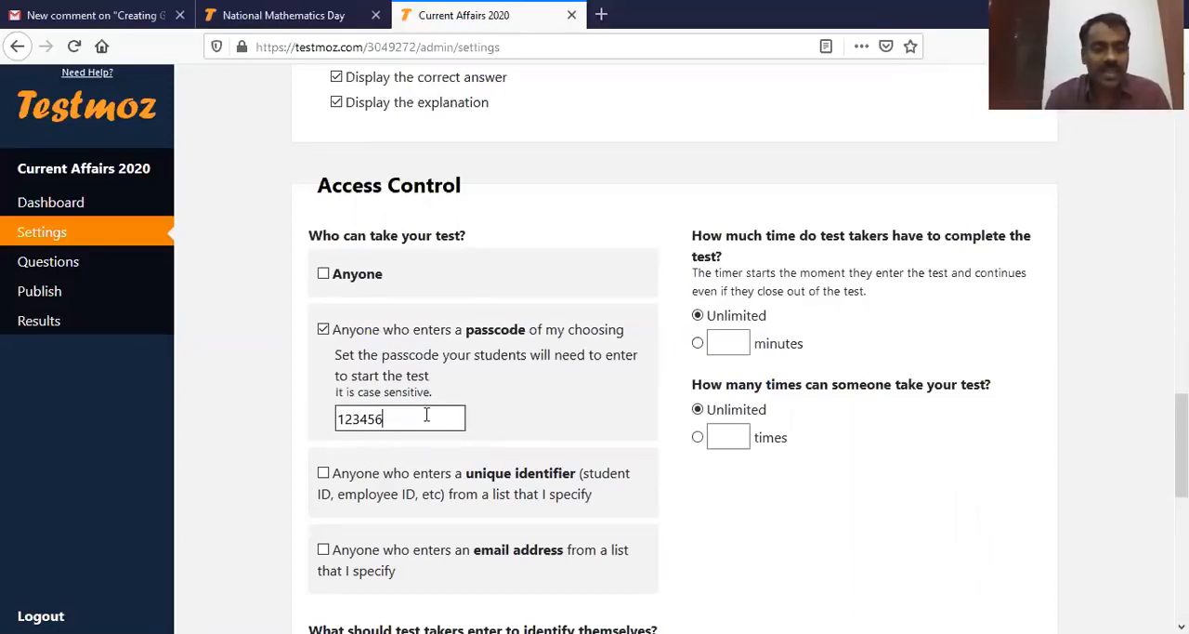
left_click(437, 418)
left_click(437, 418)
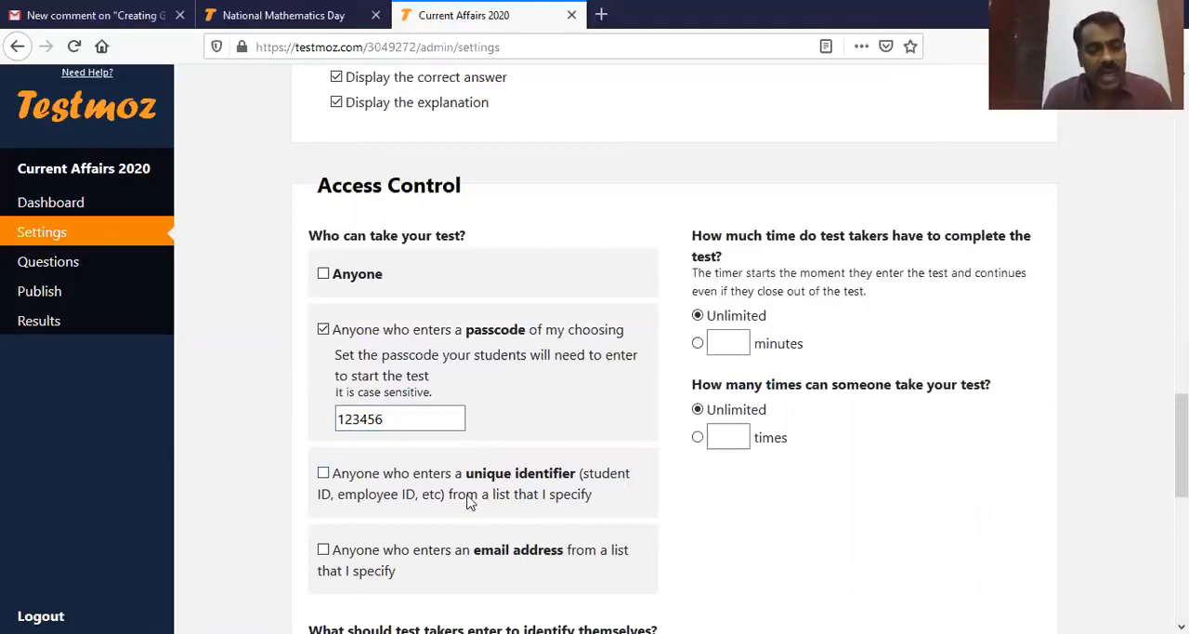
left_click(453, 417)
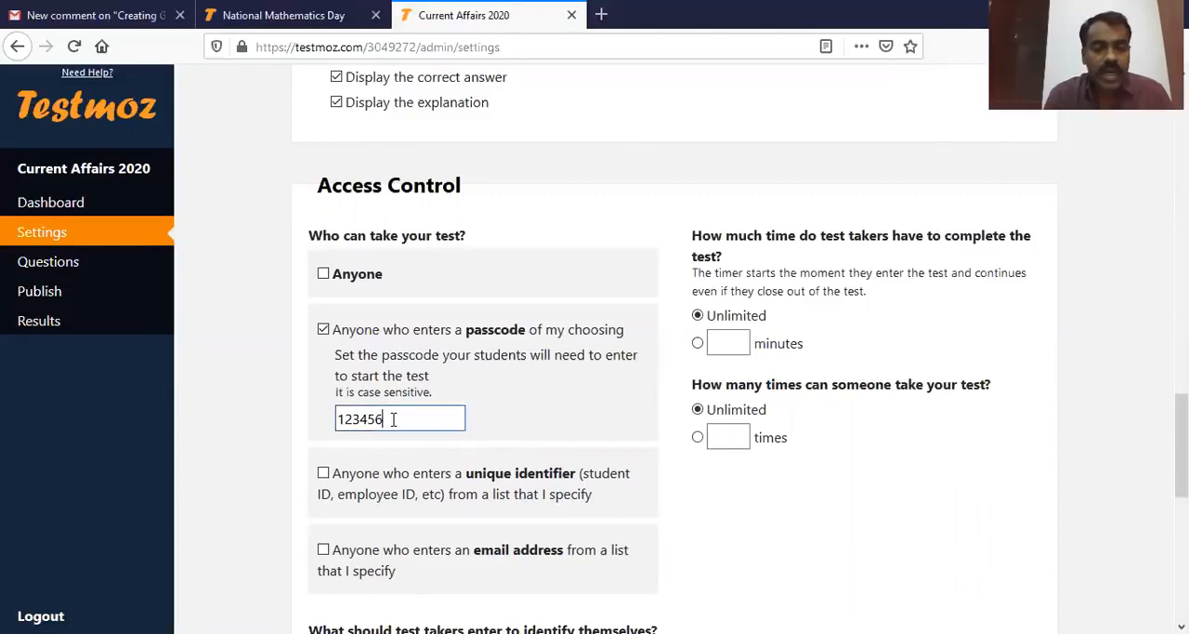
left_click_drag(338, 418, 412, 425)
left_click(412, 425)
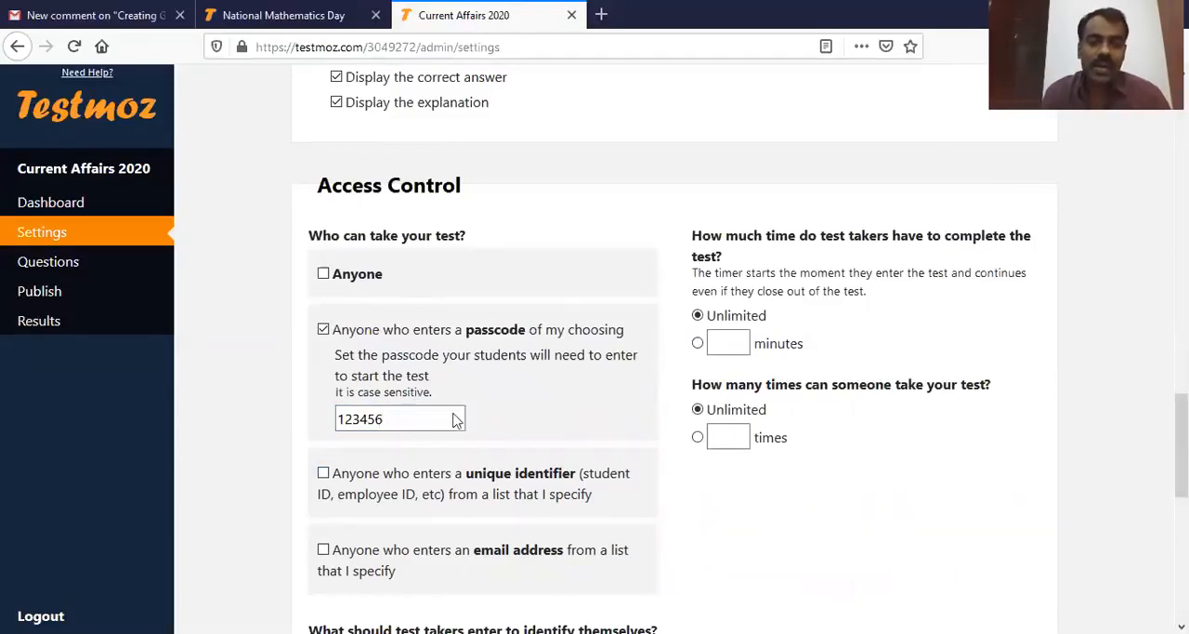
left_click(419, 419)
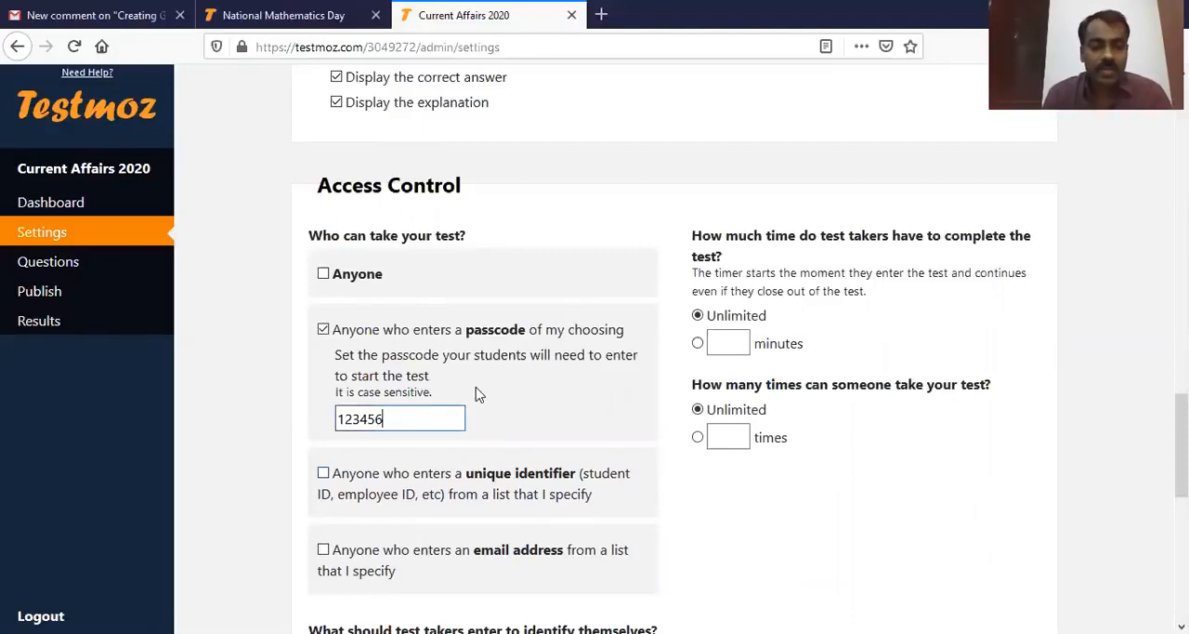
left_click(537, 411)
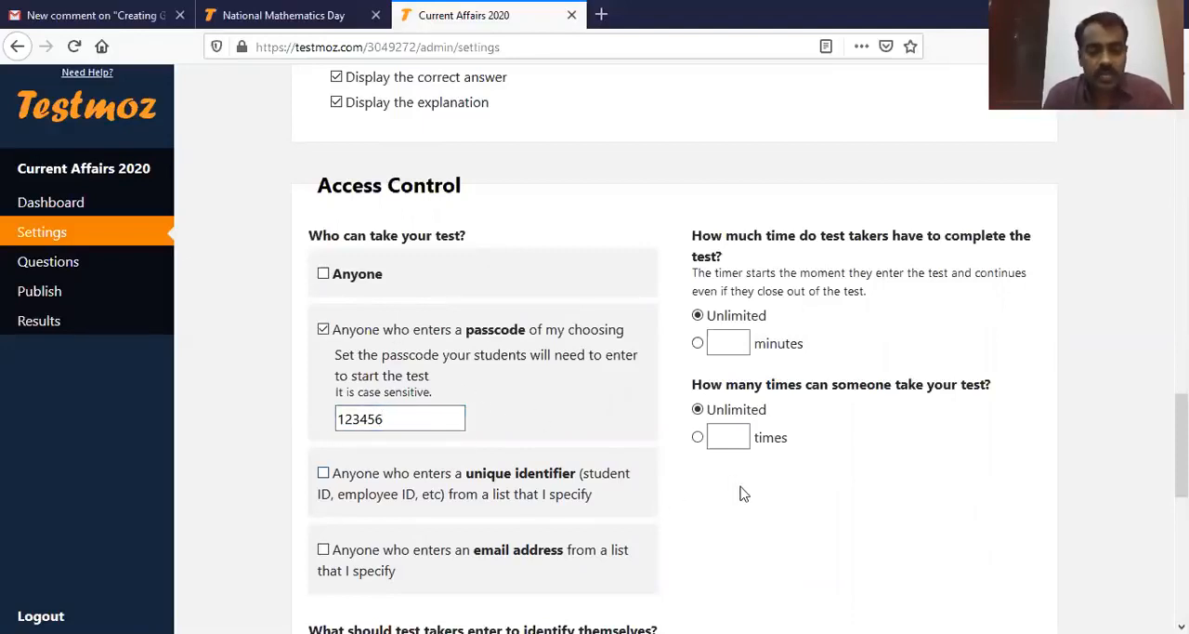
Step: Limit the completion time to 30 minutes and allow each person to take the test 1 time
scroll(409, 529, "down", 1)
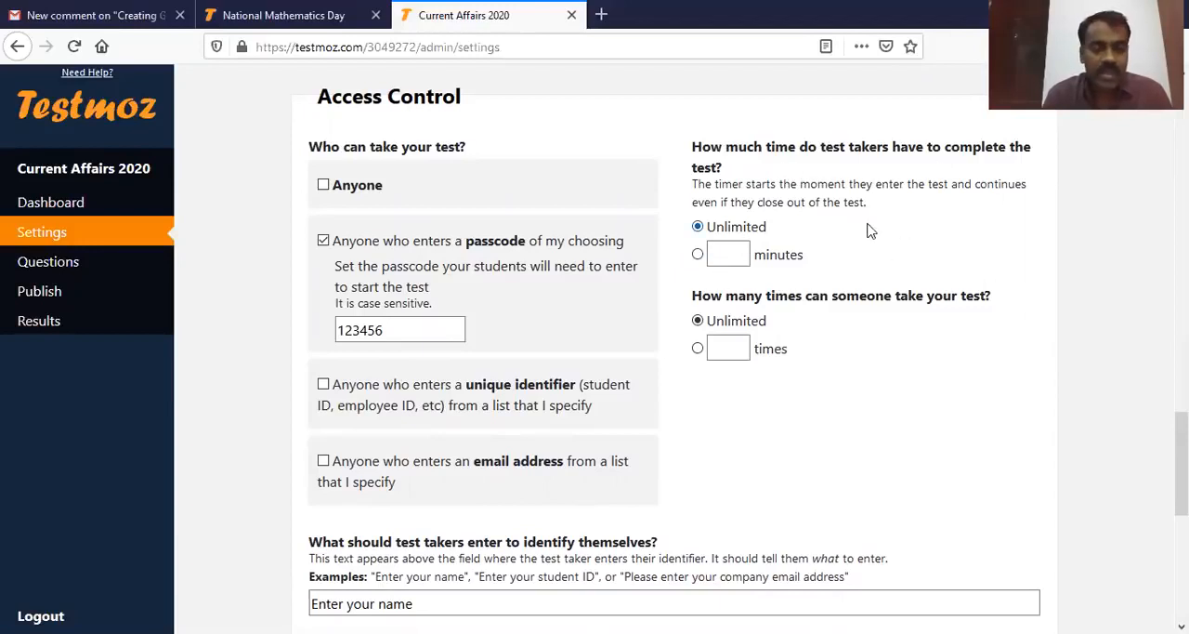
left_click(728, 254)
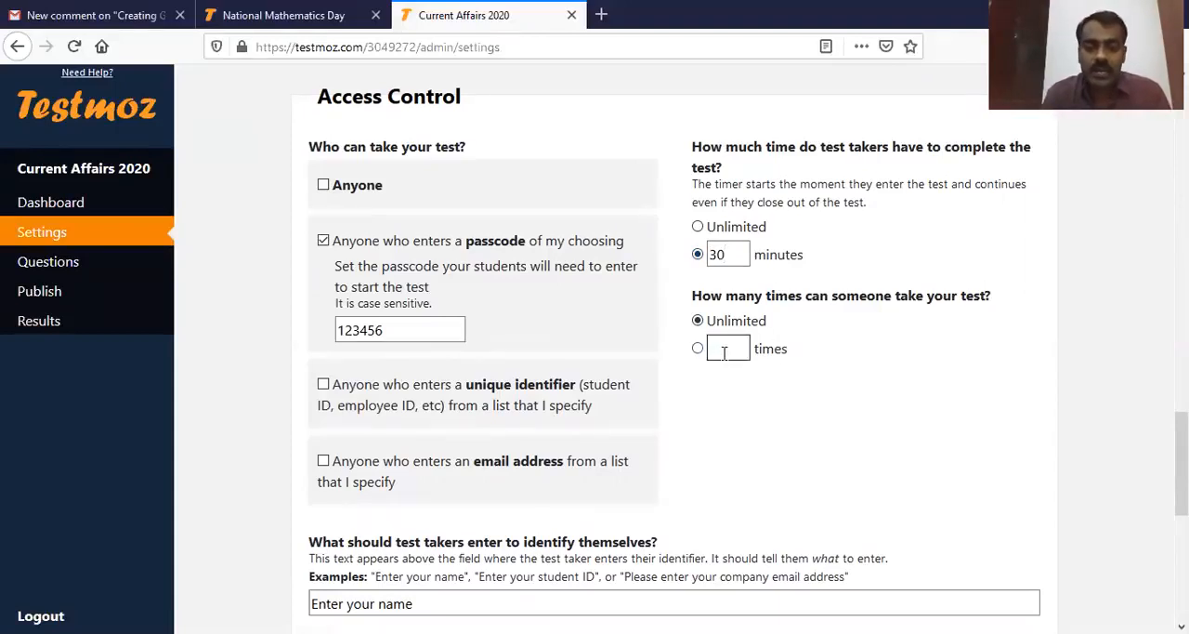
left_click(724, 353)
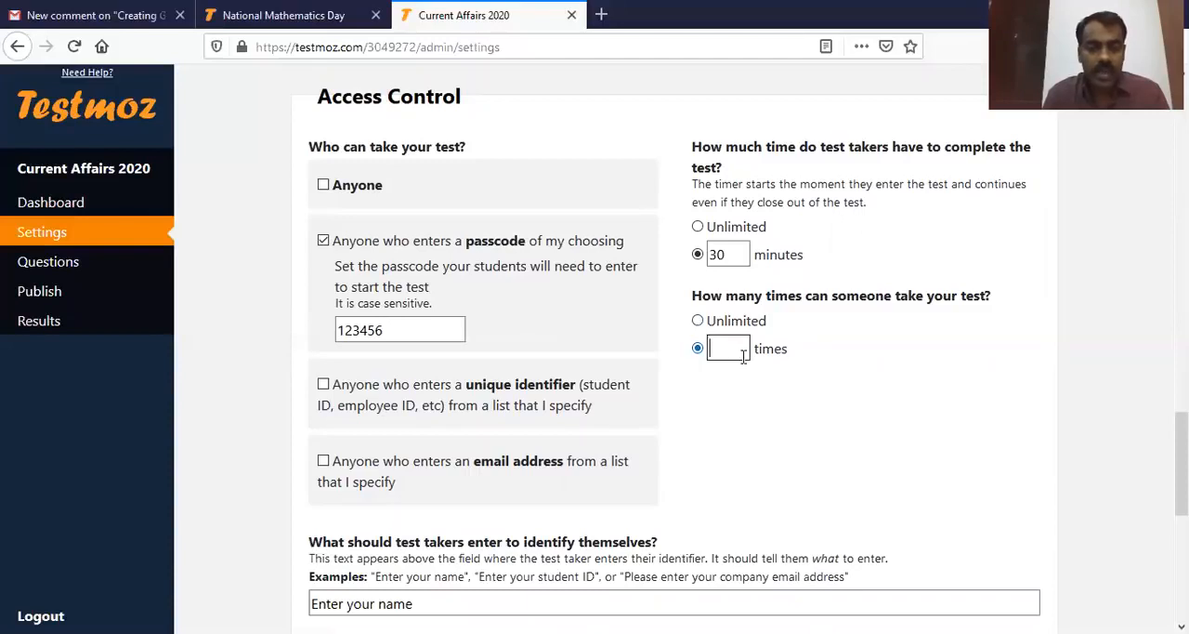
type("1")
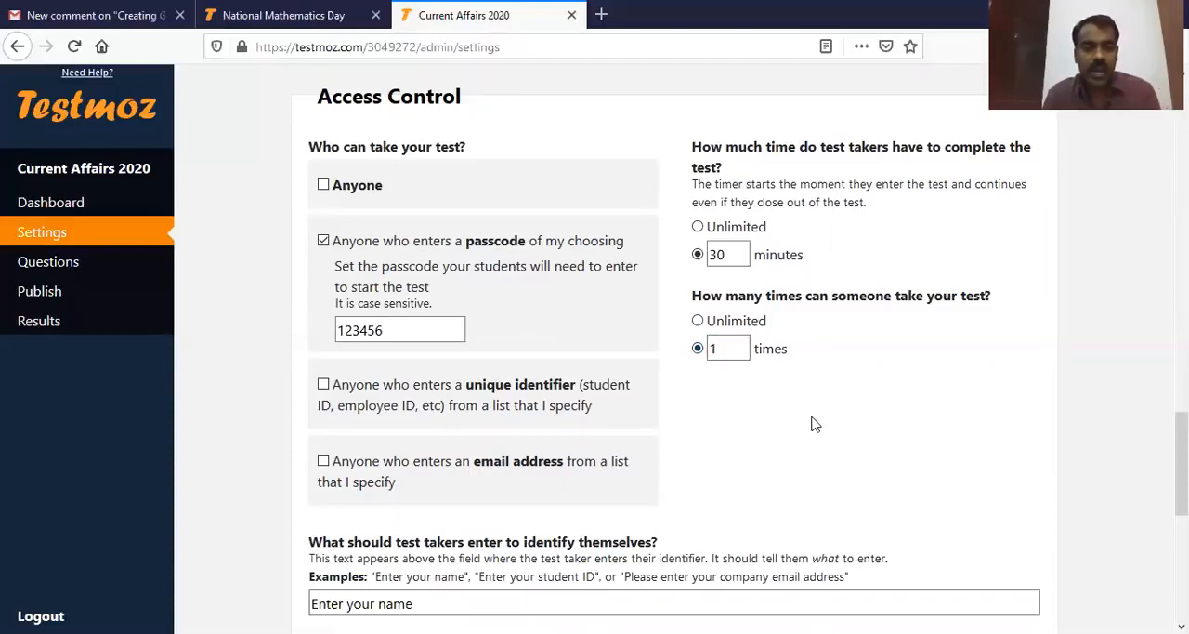
Step: Try to disable the right-click context menu in the browser functionality settings, then dismiss the membership popup
scroll(762, 416, "down", 3)
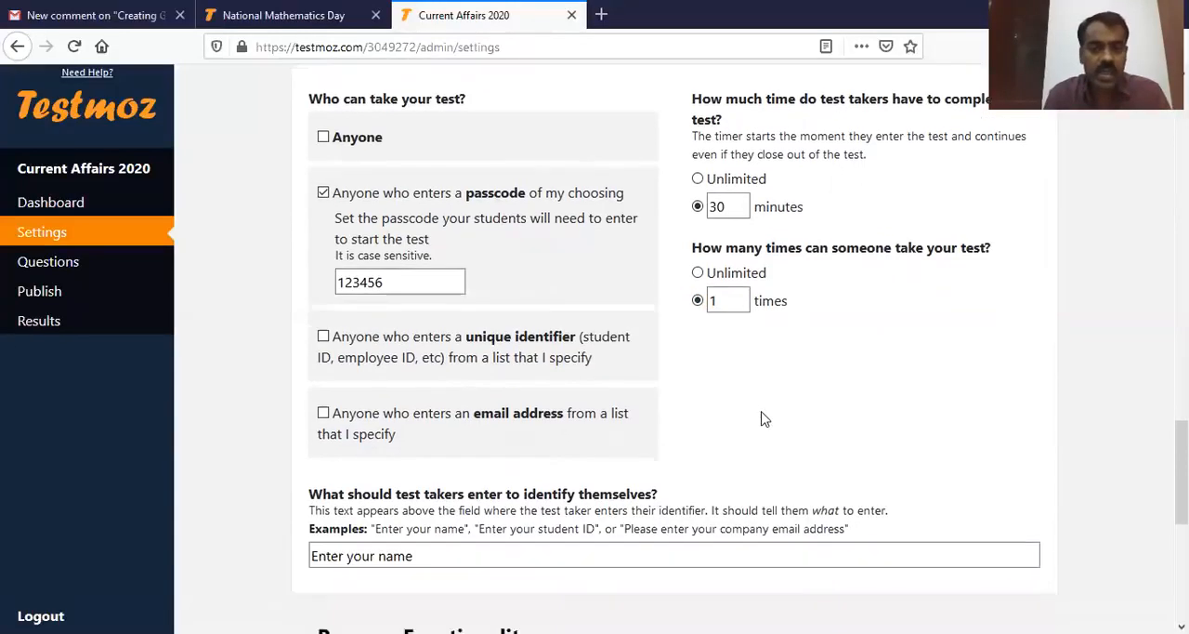
scroll(762, 419, "down", 3)
scroll(762, 419, "up", 1)
scroll(762, 419, "down", 3)
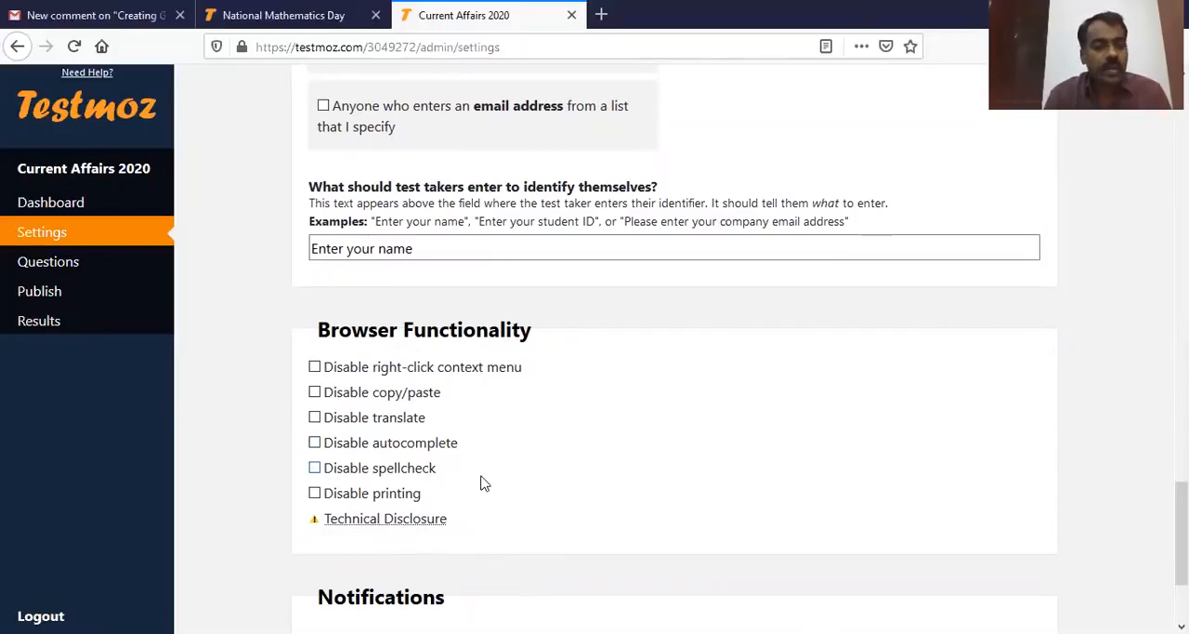
left_click(315, 368)
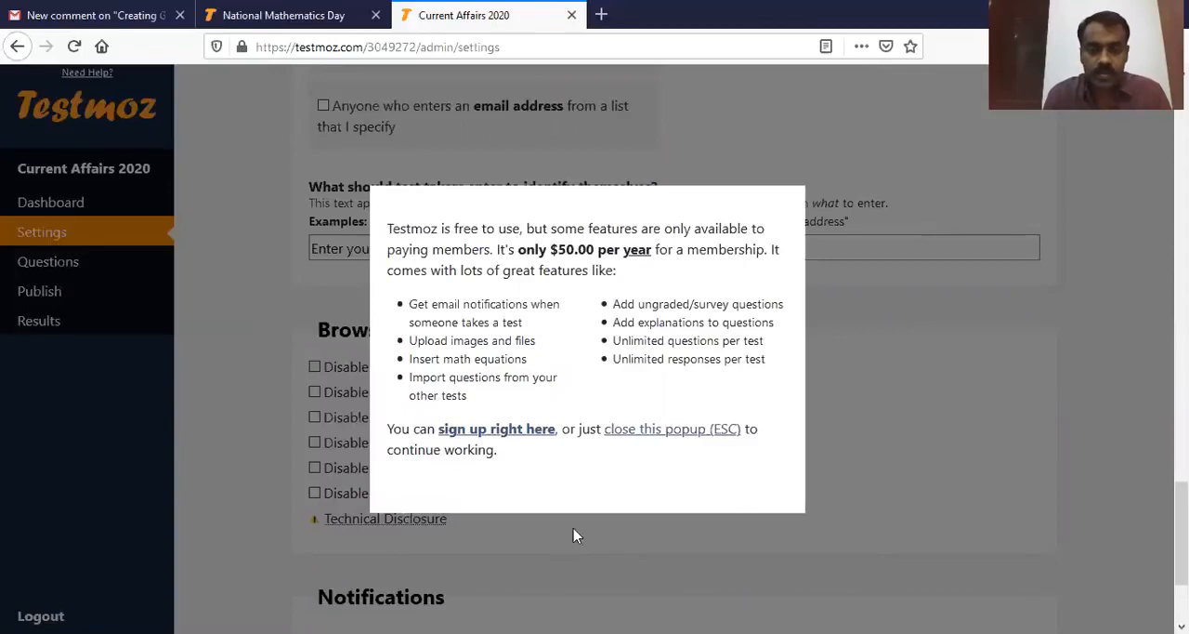
left_click(684, 431)
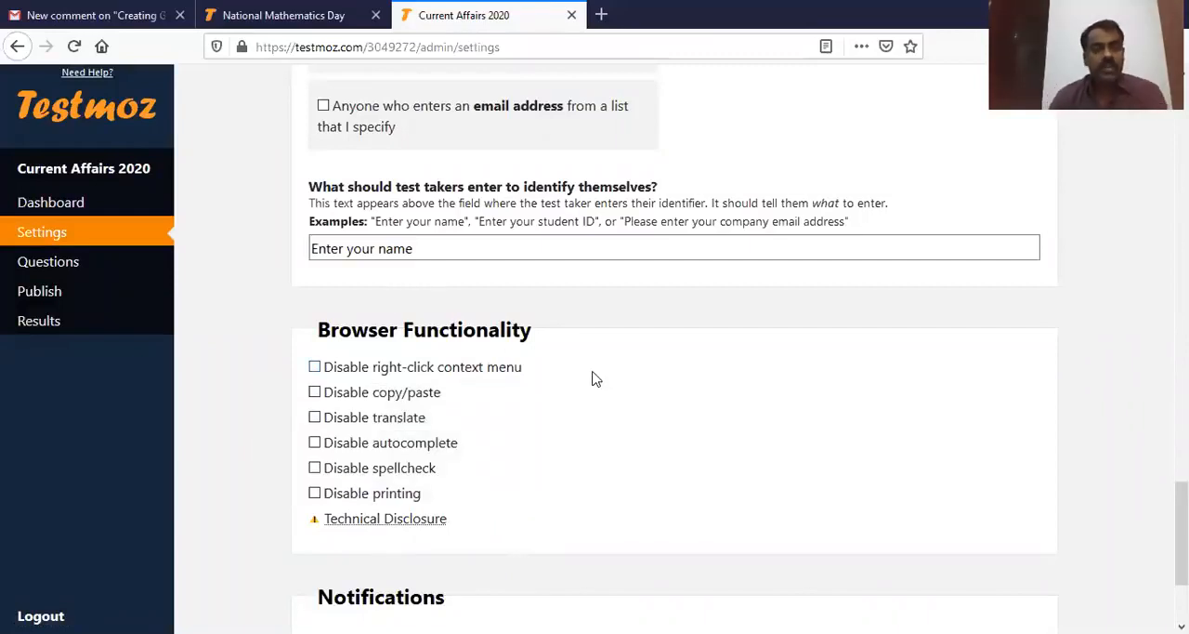
Step: Try to enable email notifications for finished tests, then dismiss the membership popup
scroll(591, 433, "down", 3)
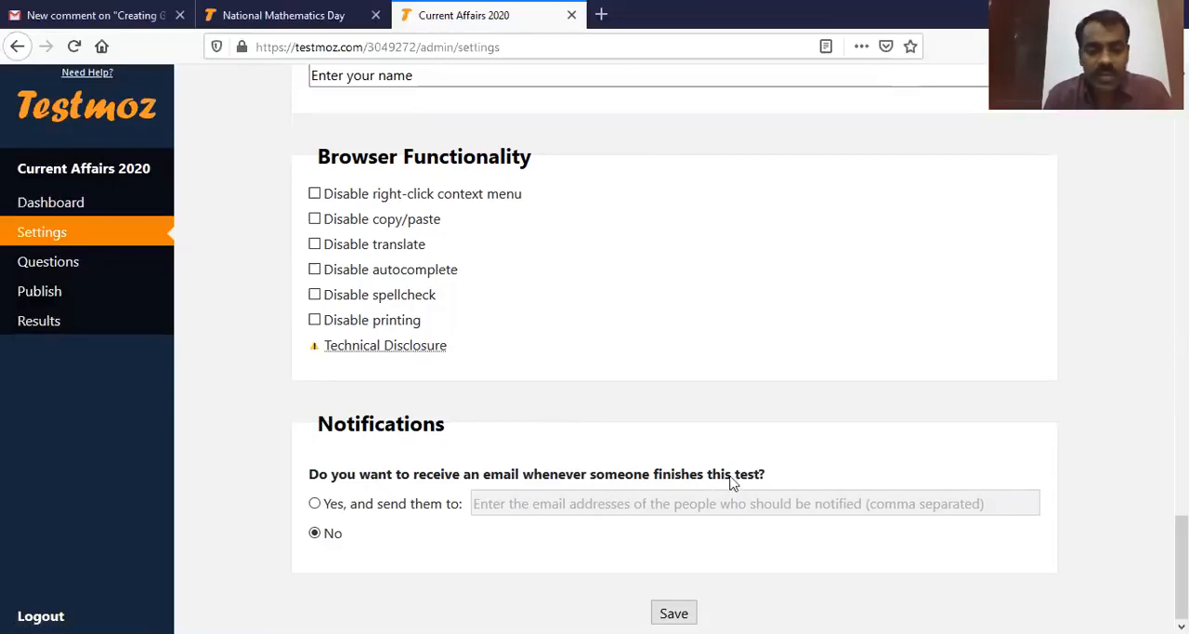
left_click(315, 504)
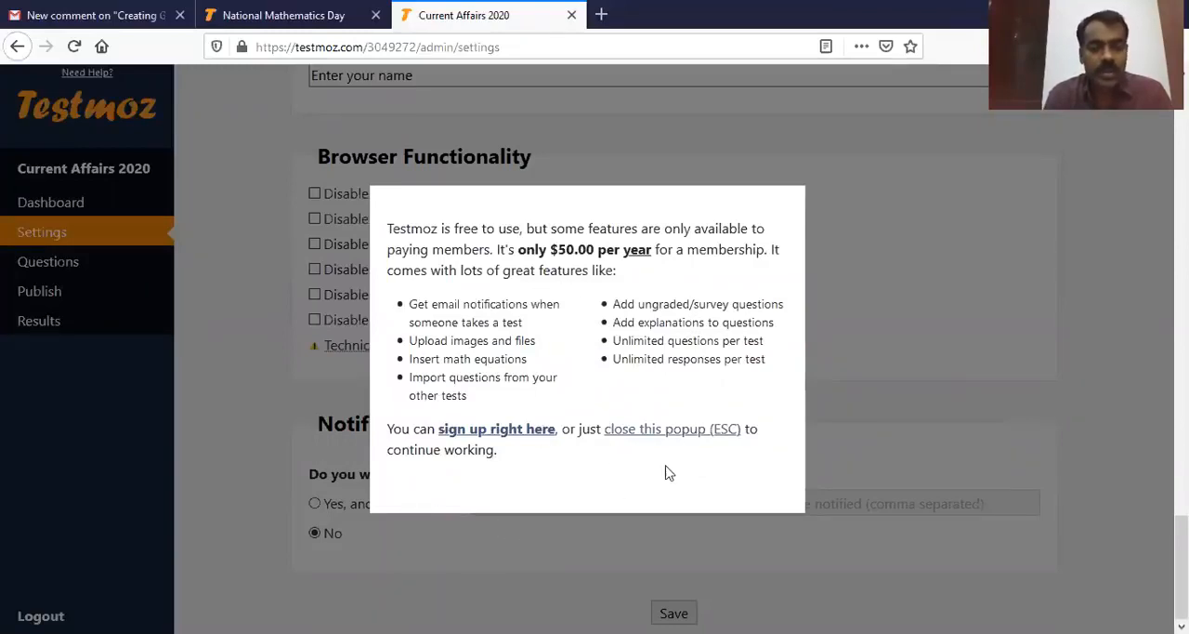
left_click(676, 433)
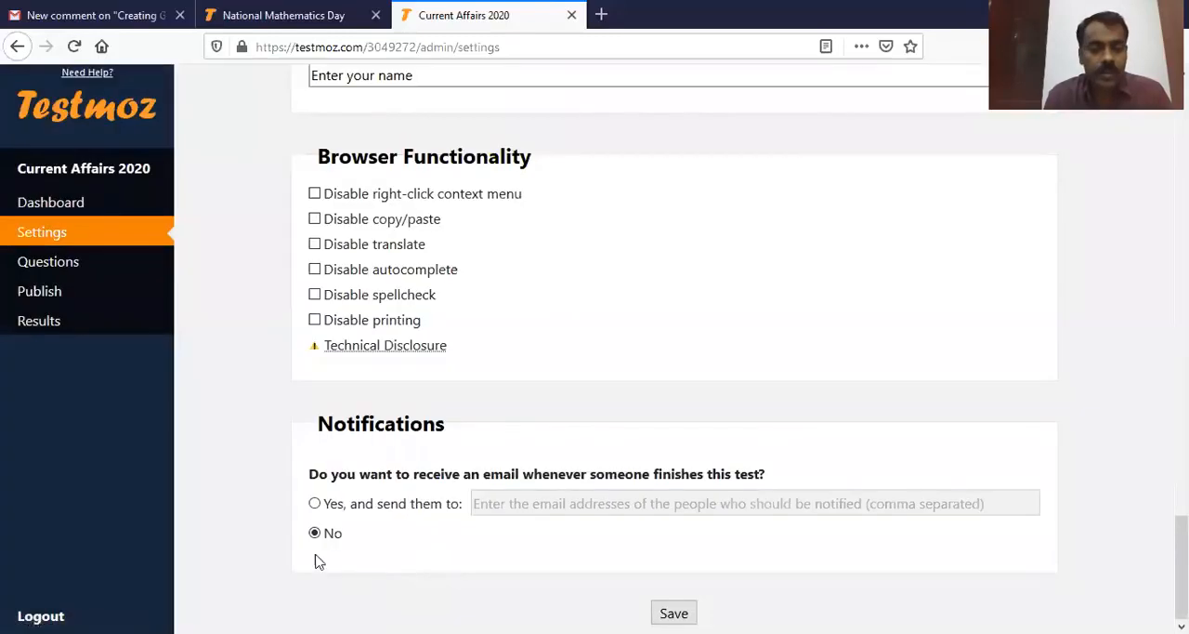
Step: Try to save the test settings
left_click(661, 611)
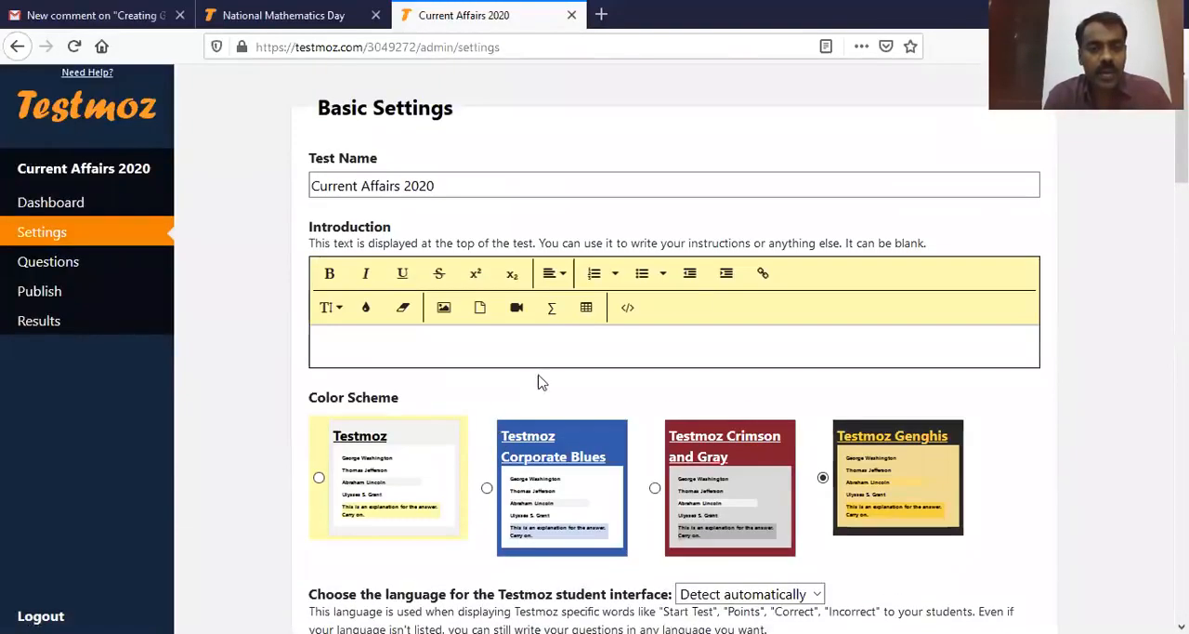
scroll(663, 292, "down", 15)
scroll(663, 418, "down", 3)
left_click(674, 612)
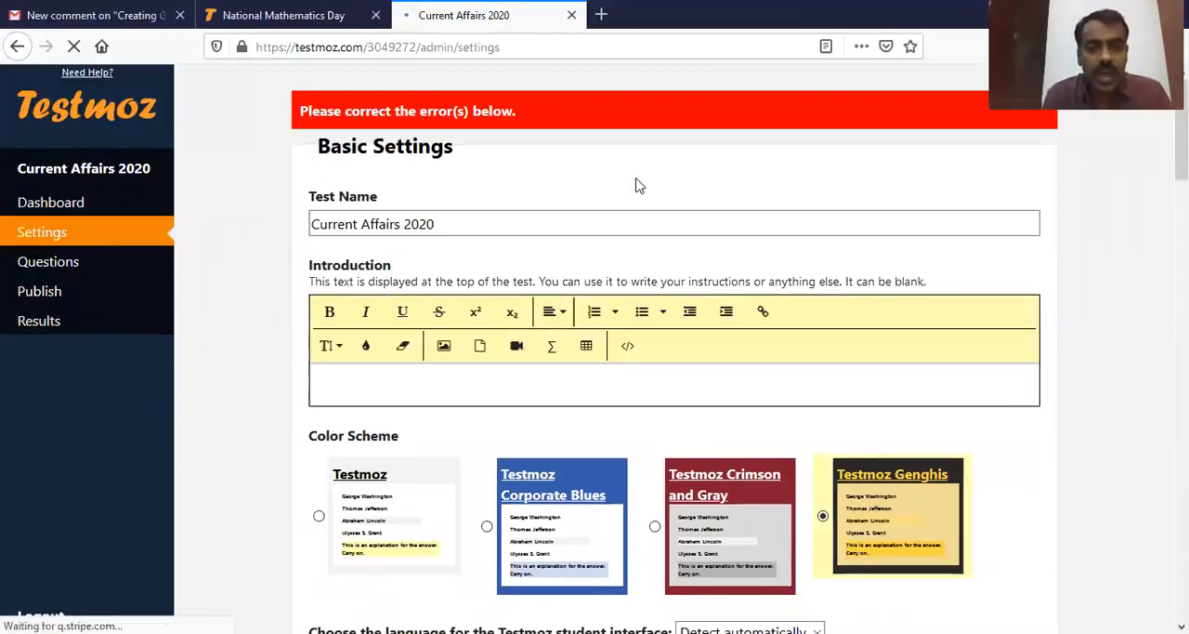
Step: Set the passing score for the custom pass or fail message to 40%
scroll(597, 373, "down", 10)
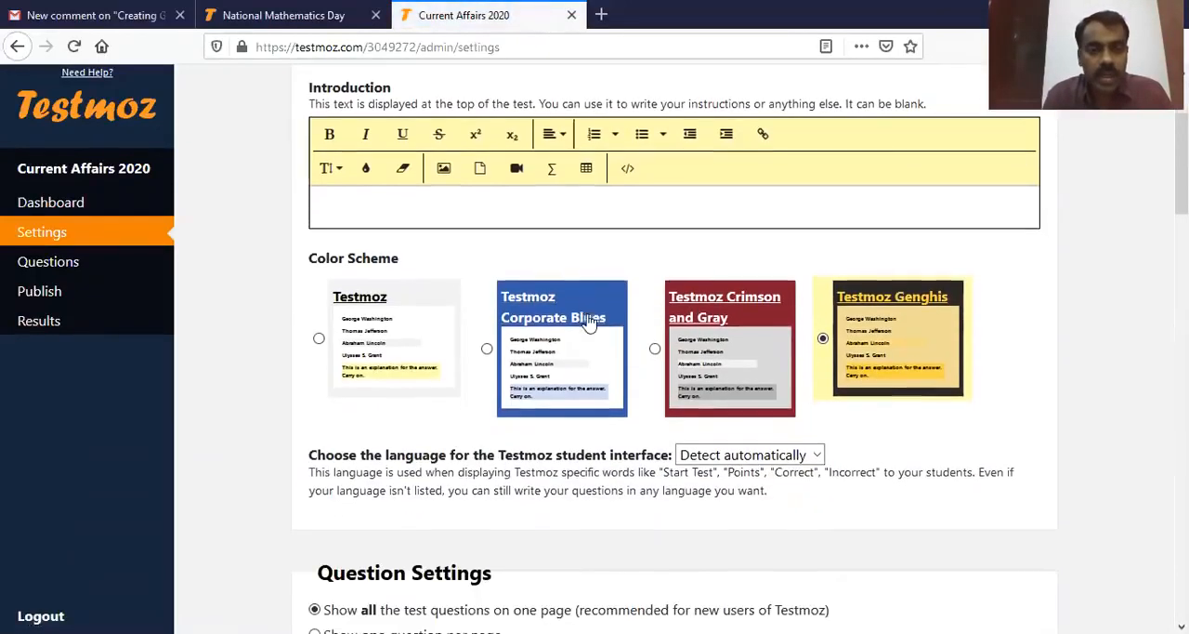
scroll(597, 374, "down", 7)
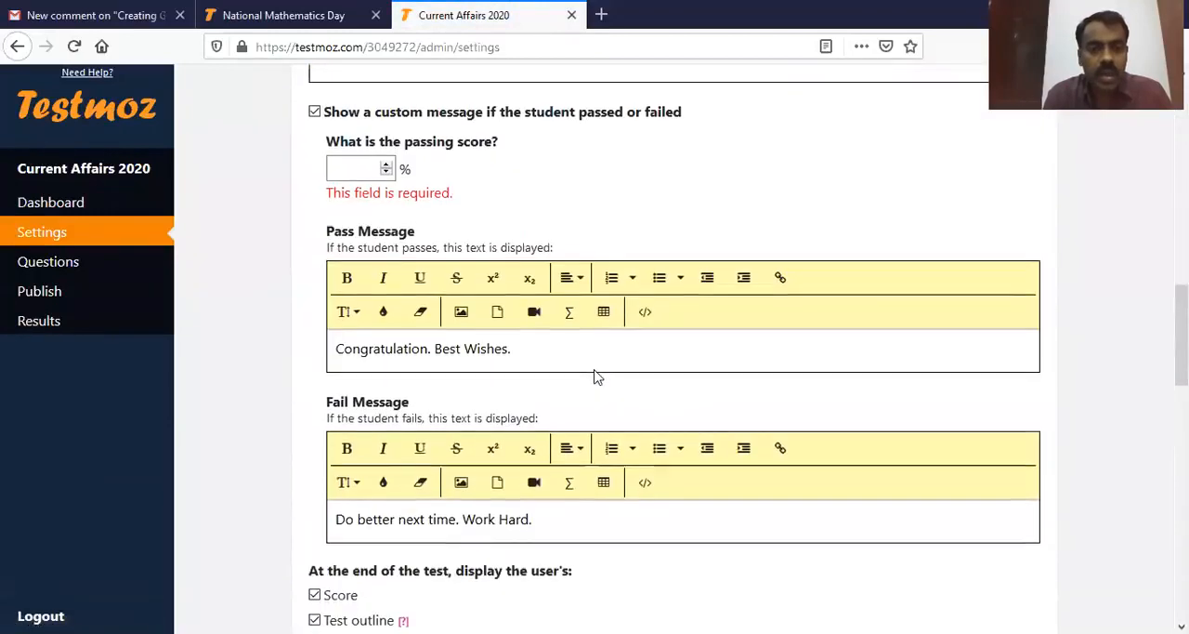
scroll(595, 376, "up", 2)
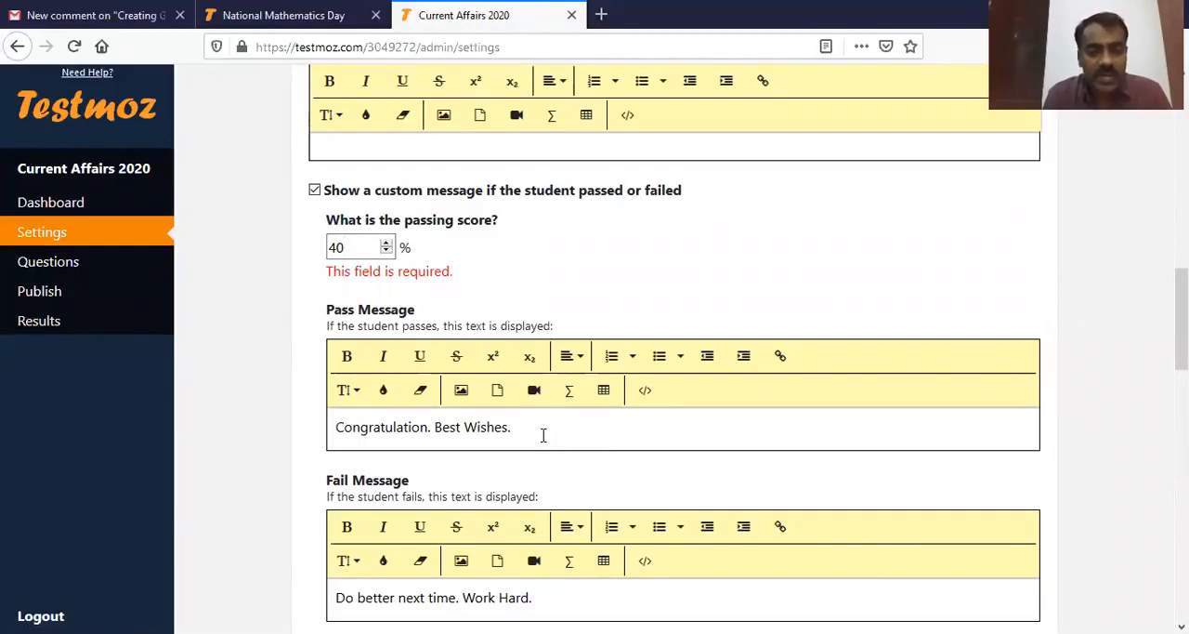
Step: Review the pass and fail messages and save the completed test settings
left_click_drag(543, 435, 327, 435)
scroll(598, 276, "down", 3)
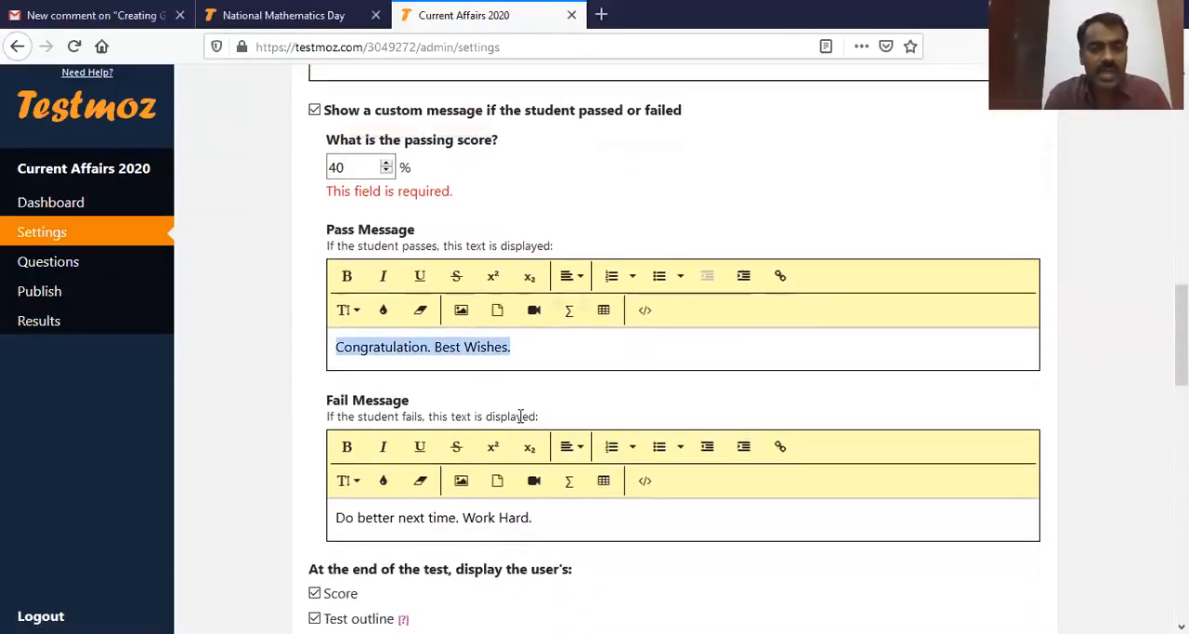
left_click_drag(560, 428, 332, 429)
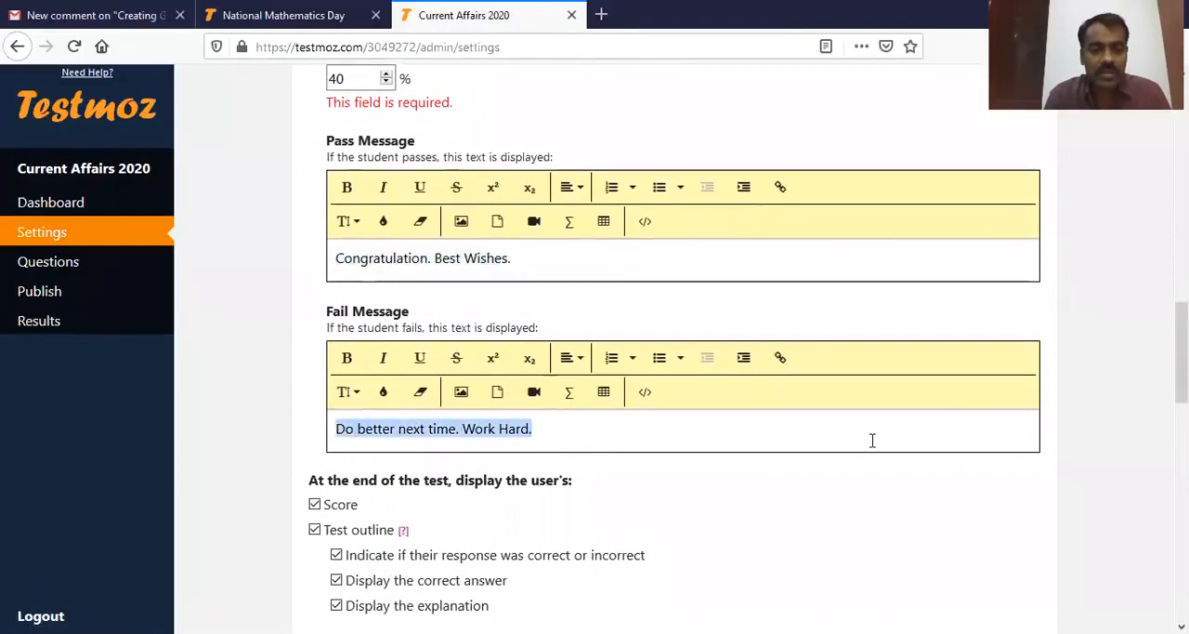
scroll(784, 473, "down", 10)
scroll(644, 449, "down", 10)
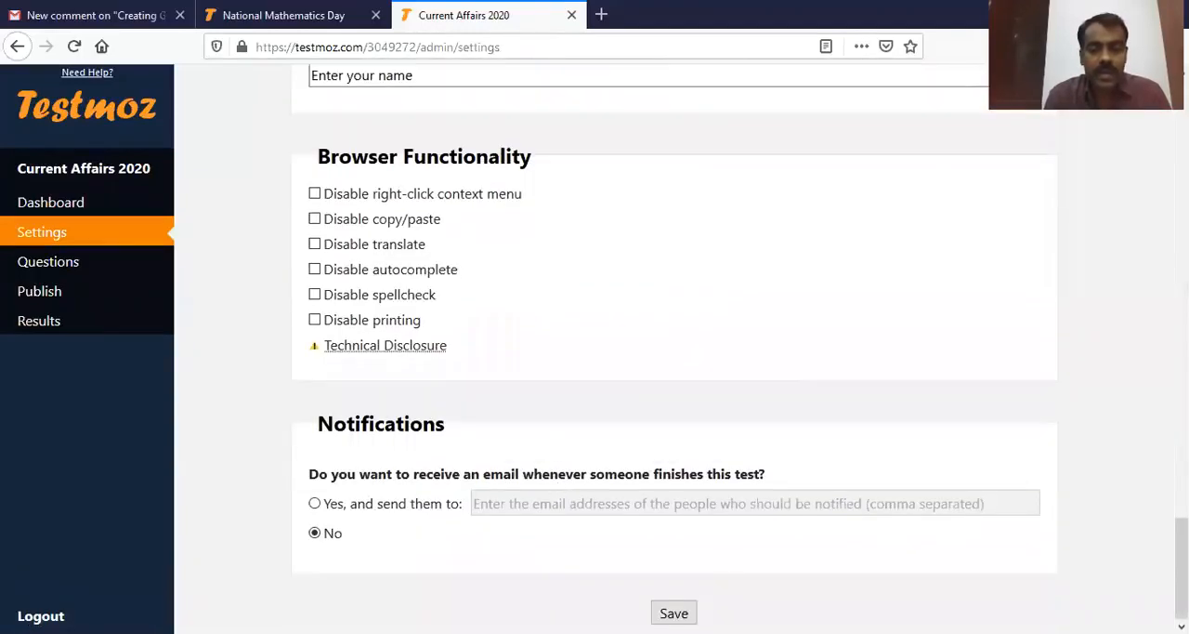
left_click(673, 614)
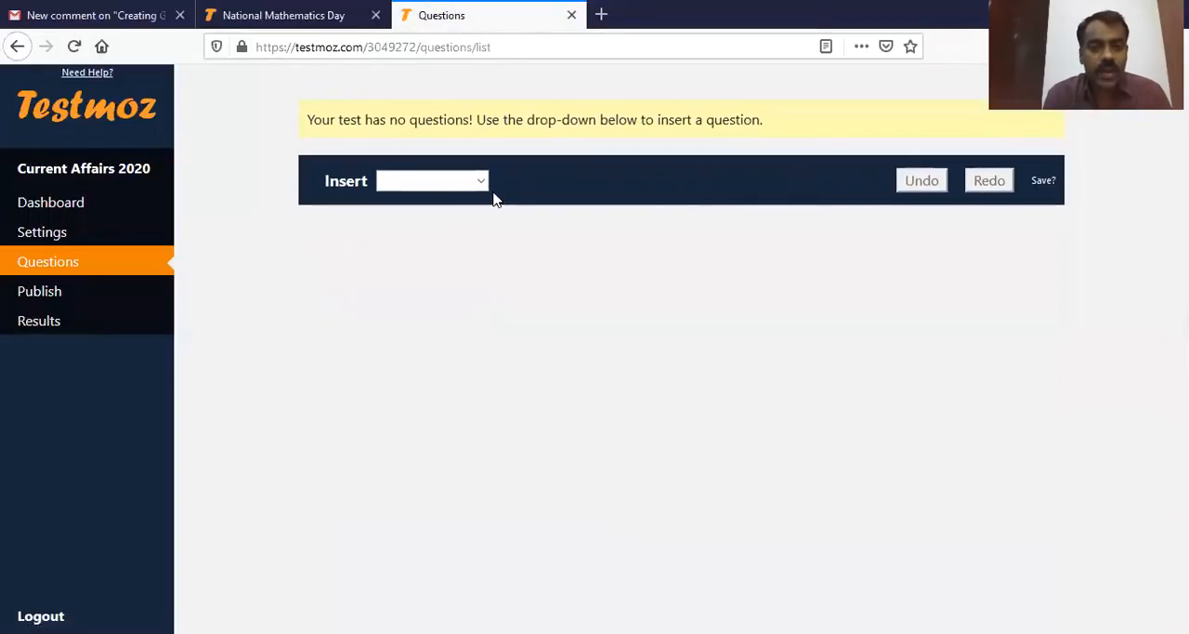
Step: Look through the graded, survey and other question types available for insertion into the test
left_click(482, 181)
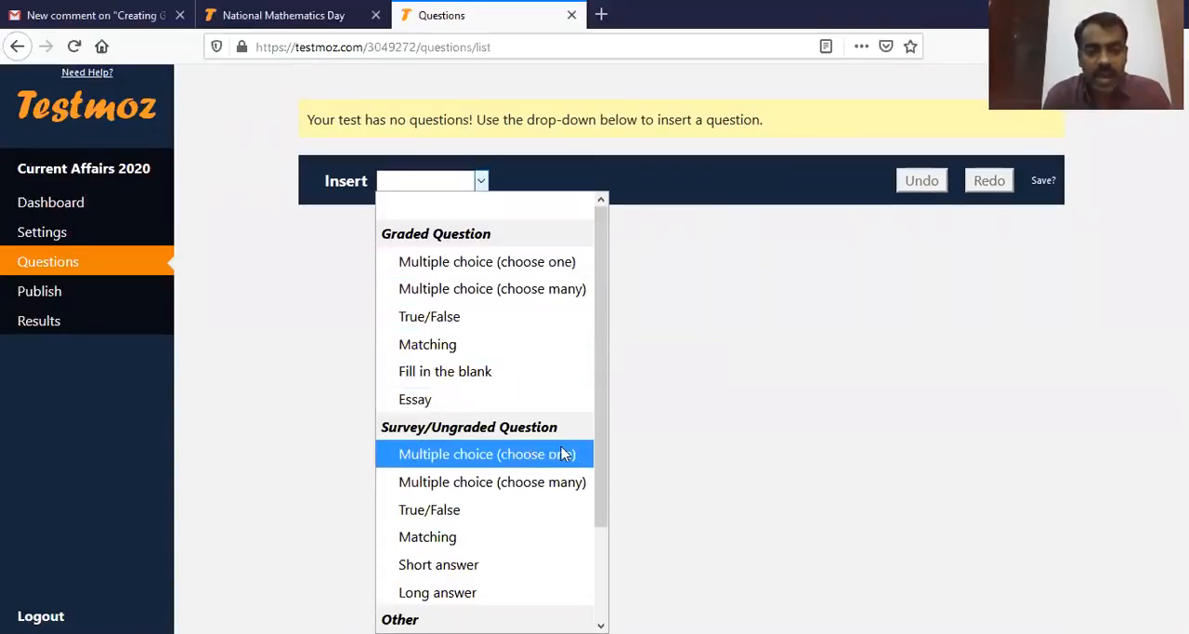
scroll(512, 465, "down", 1)
scroll(513, 473, "down", 1)
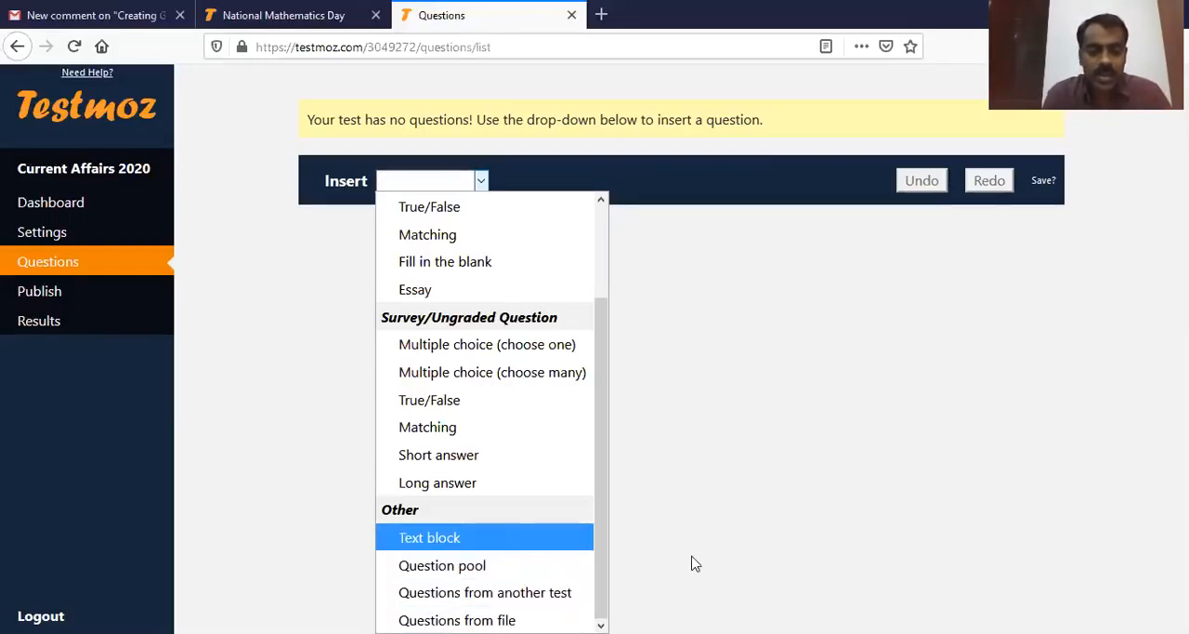
scroll(565, 414, "up", 3)
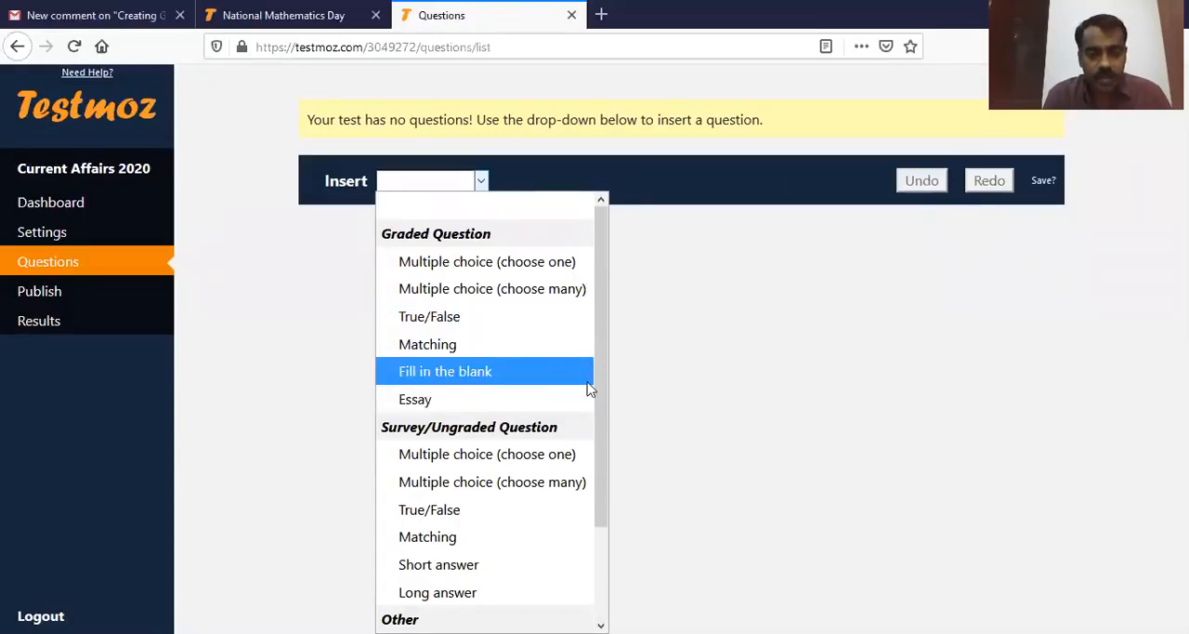
scroll(606, 400, "down", 2)
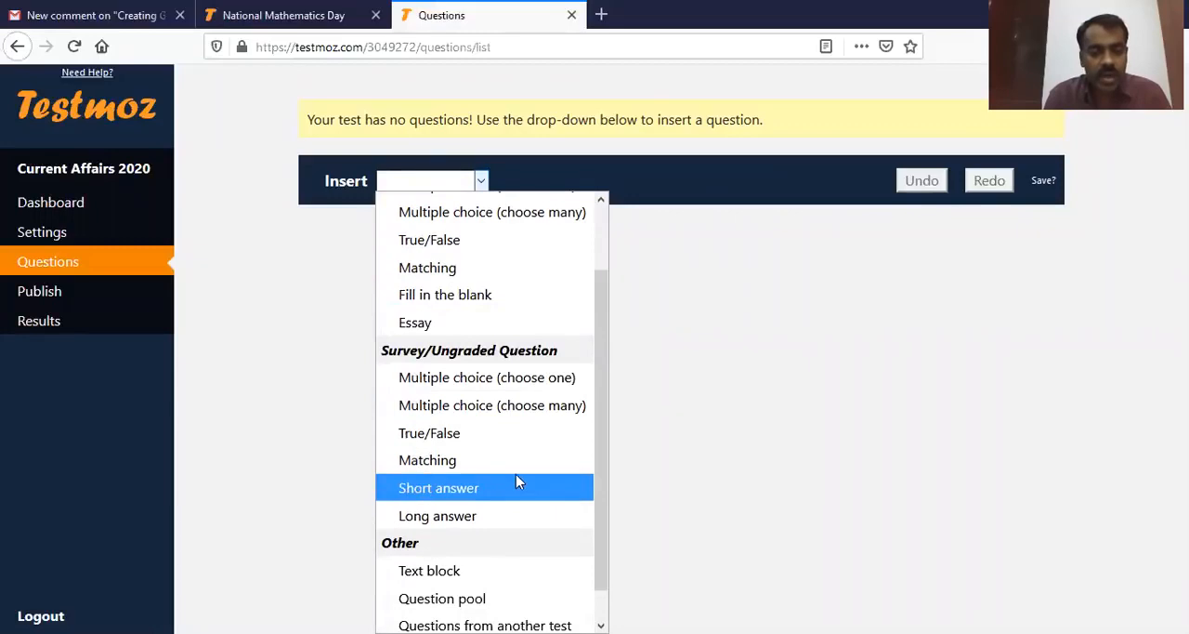
scroll(603, 414, "down", 2)
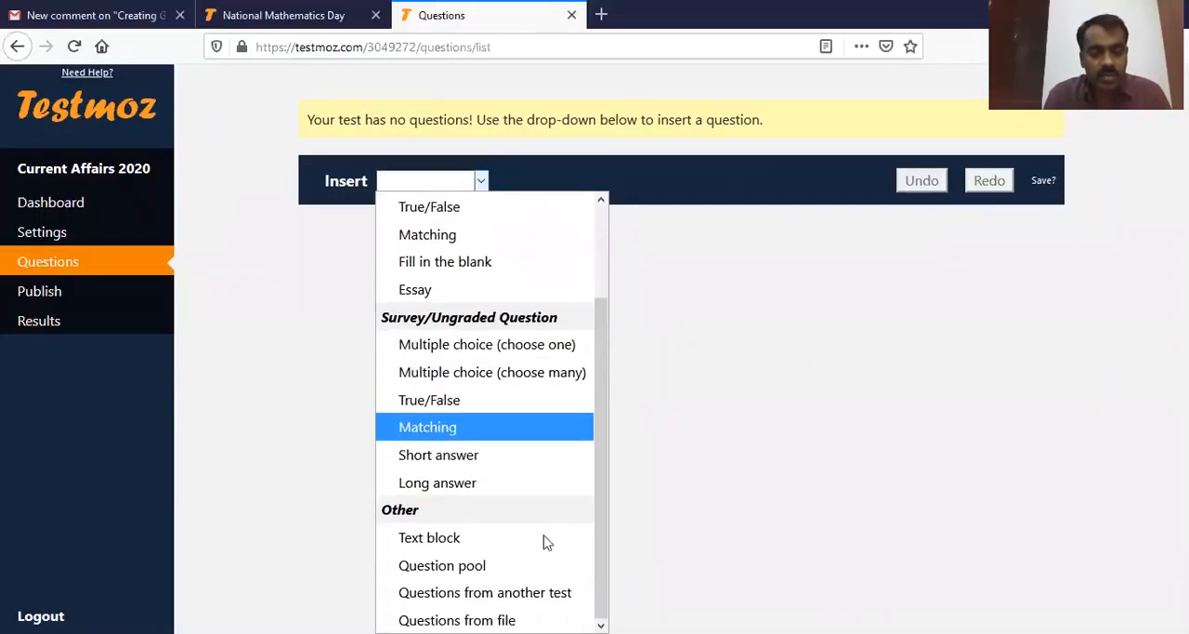
left_click(744, 419)
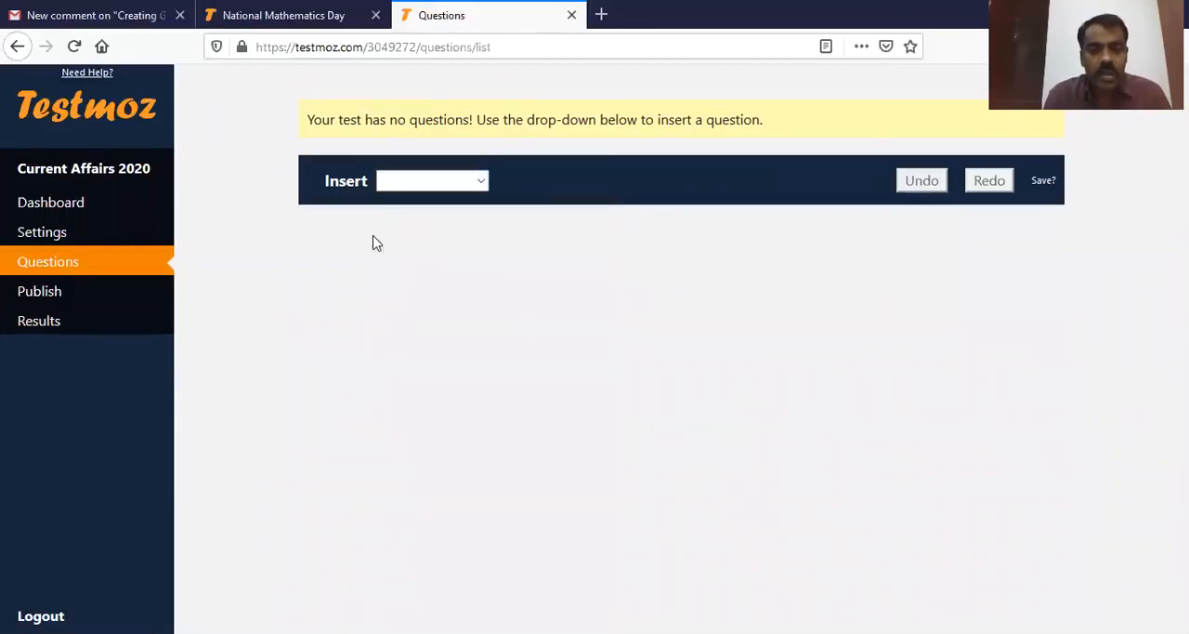
Step: Insert a graded Multiple choice (choose one) question and turn on shuffling of its answer choices
left_click(480, 180)
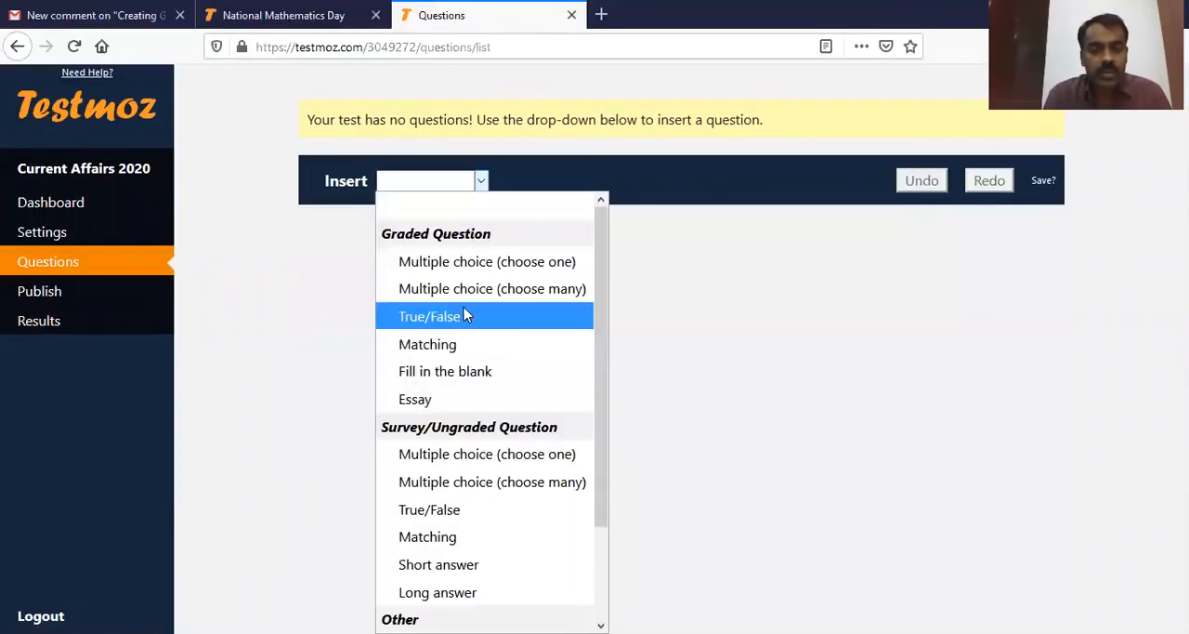
left_click(523, 268)
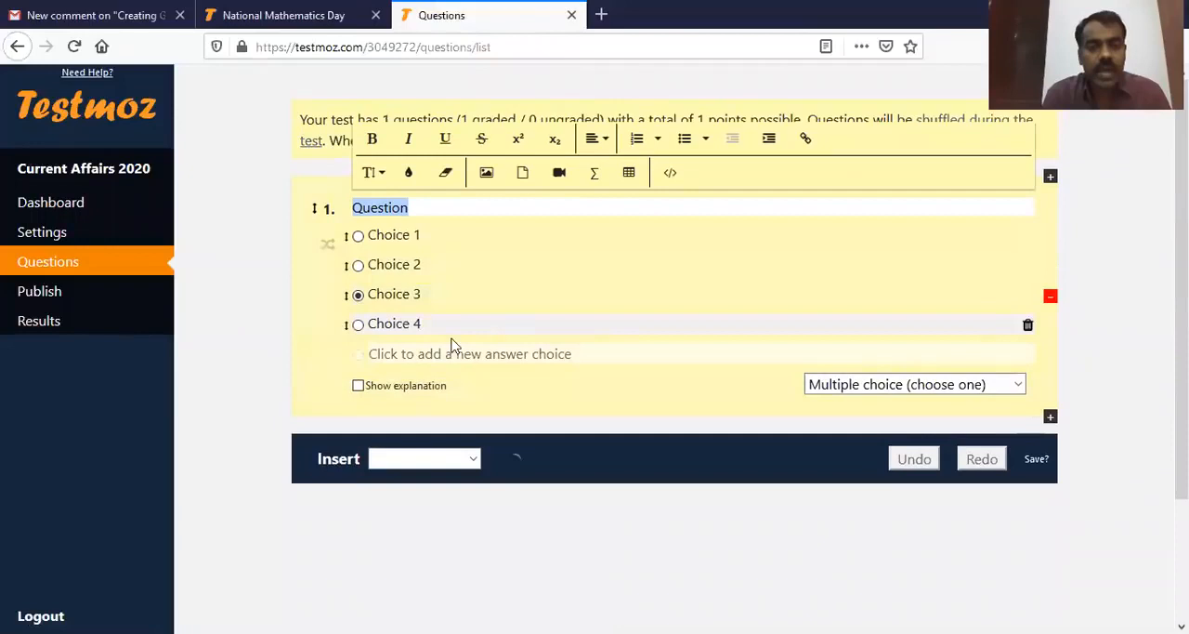
left_click(1100, 300)
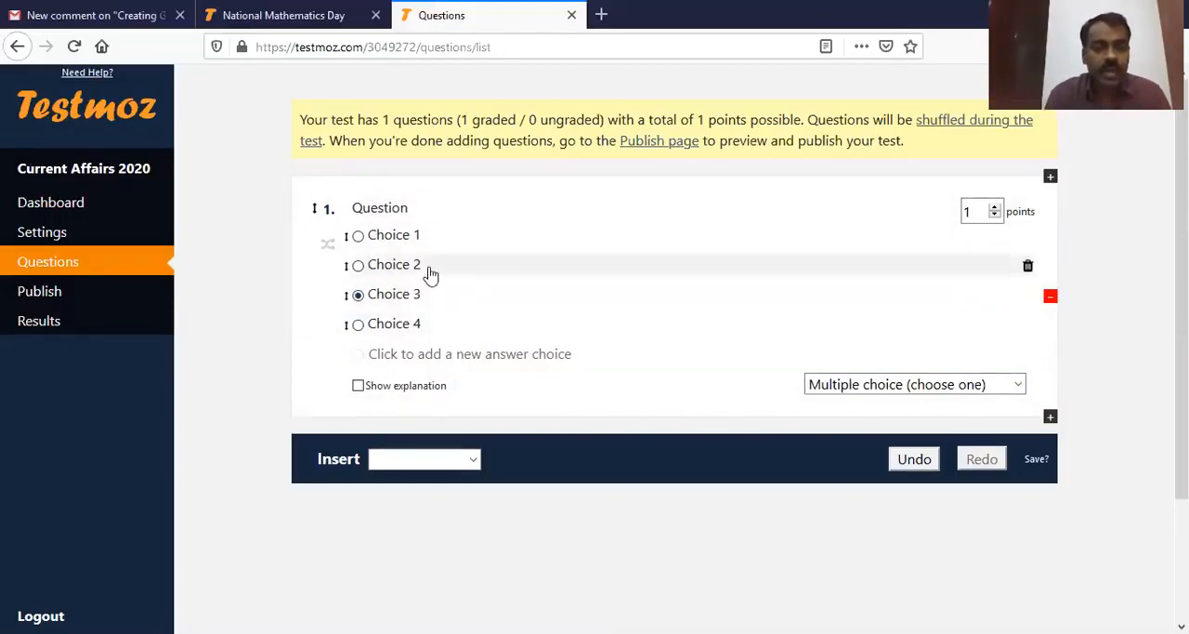
left_click(328, 245)
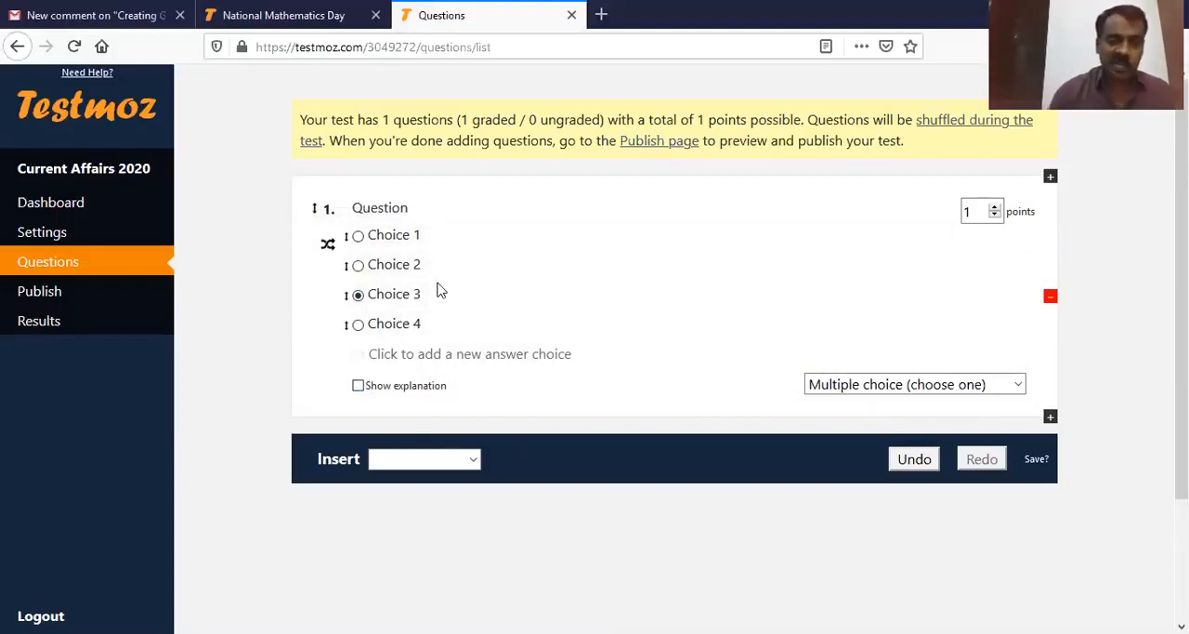
Step: Try to enable an explanation for the first question, then dismiss the membership popup
left_click(359, 384)
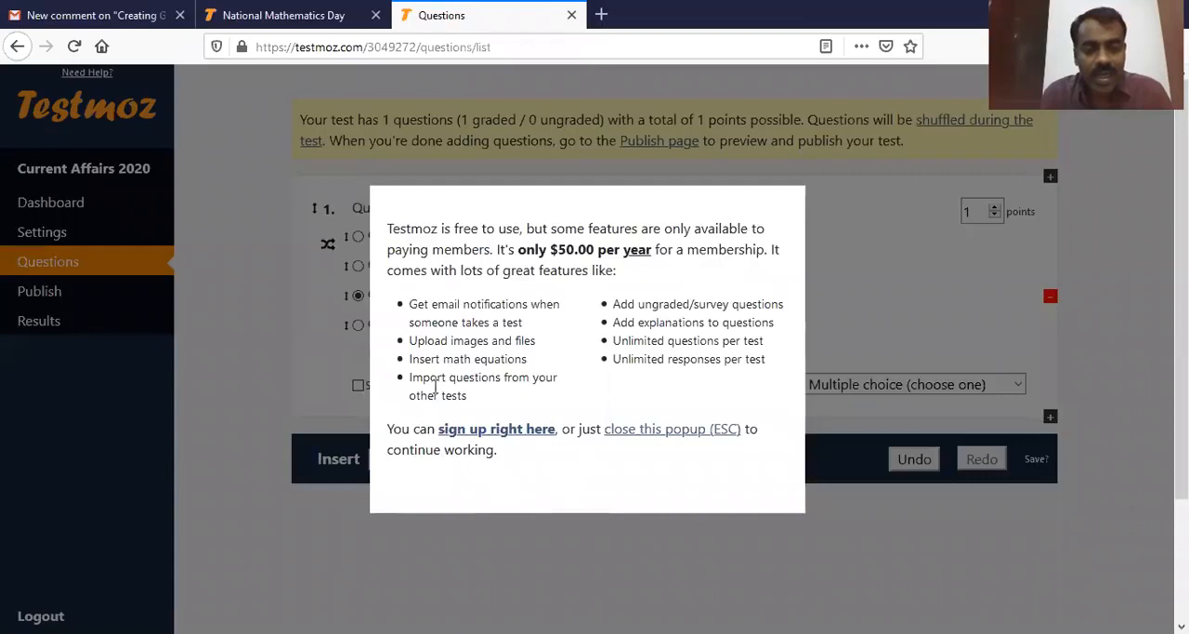
left_click(650, 429)
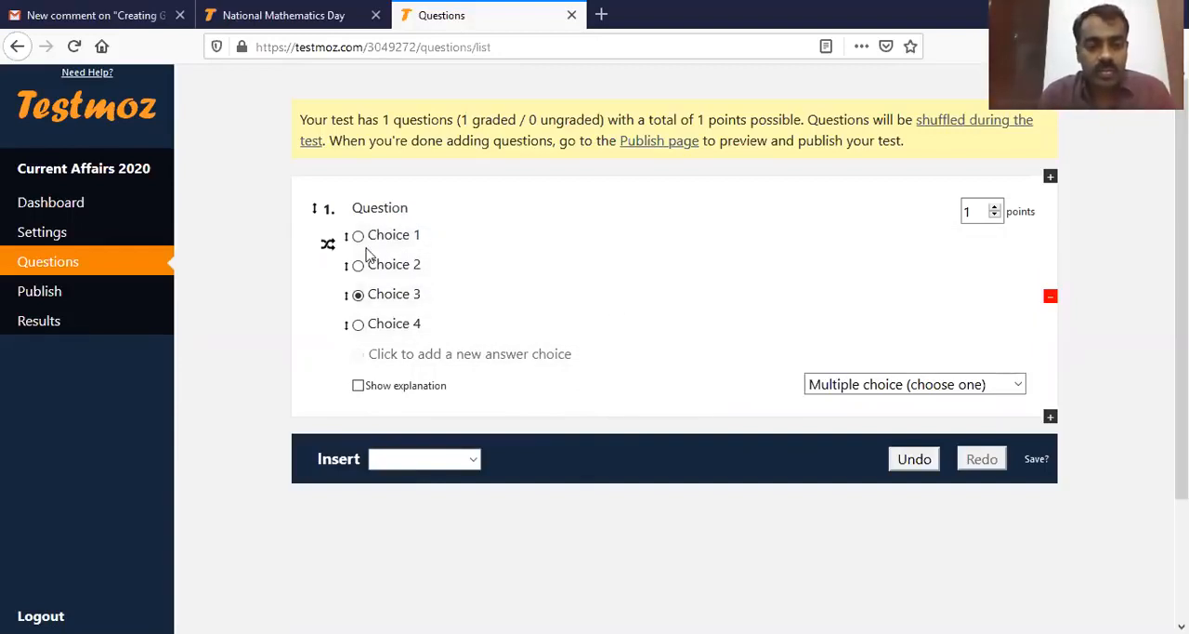
Step: Set the first question's text to "Who is the prime minister of India as on Today", correcting the spelling of "minister"
left_click(434, 209)
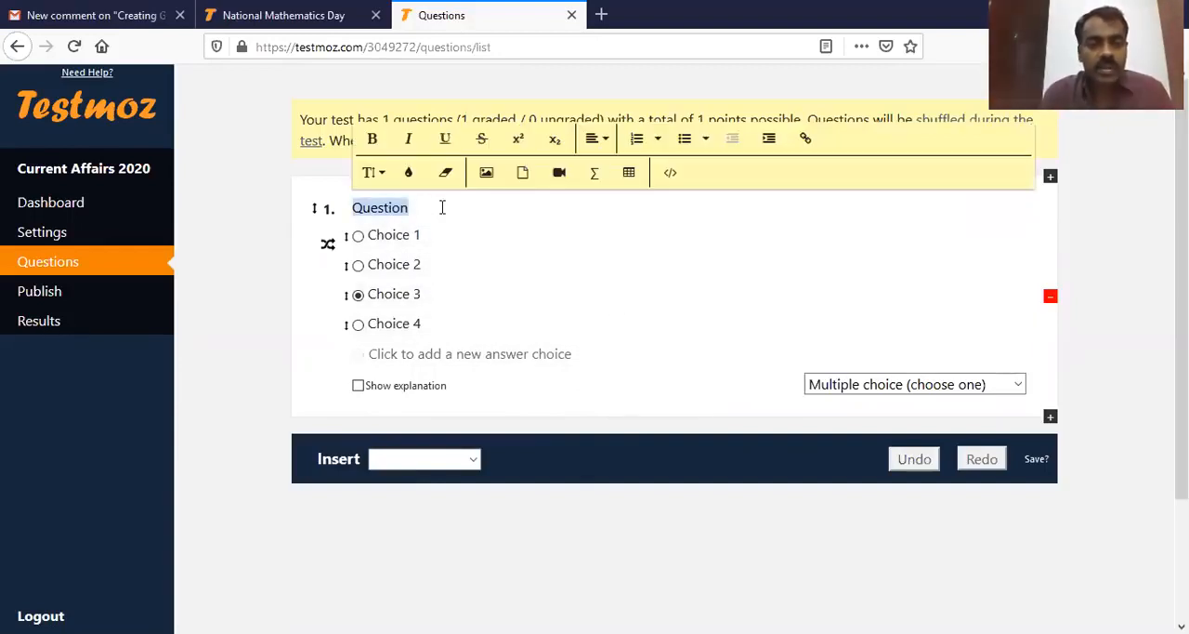
key("BackSpace")
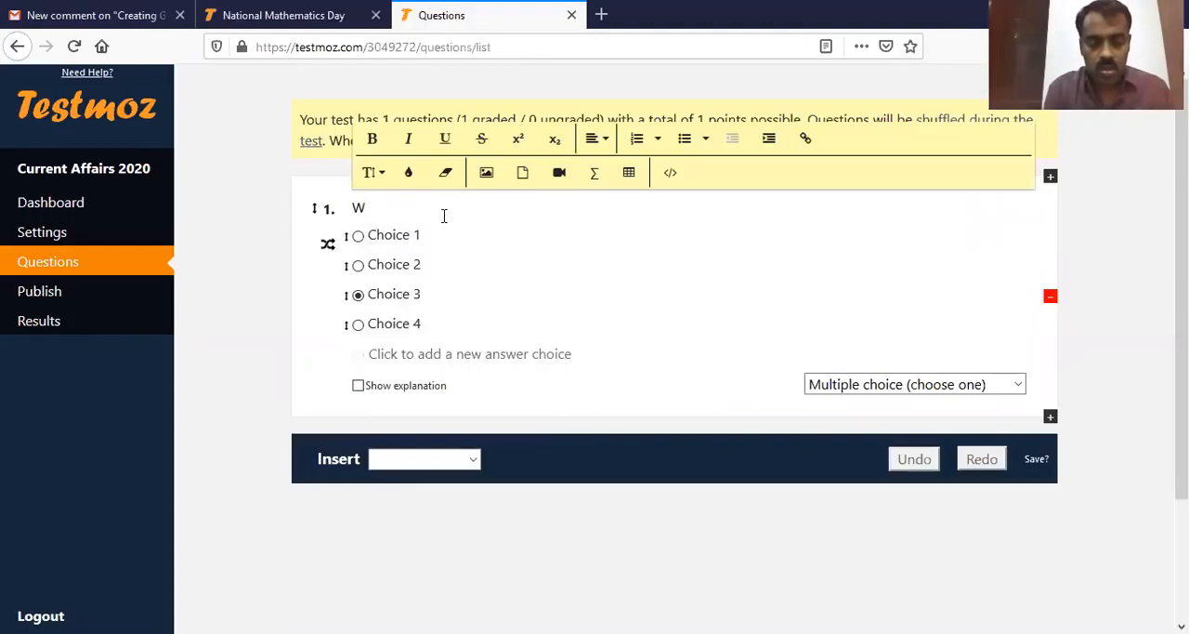
type("Who is the")
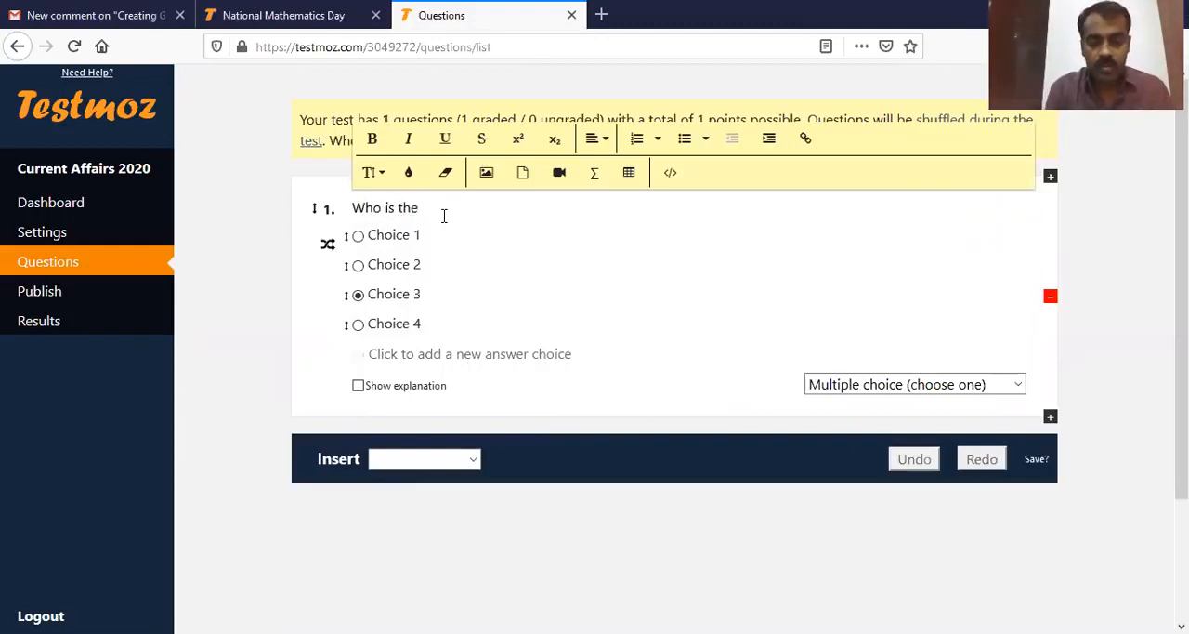
type(" prime minsiter of")
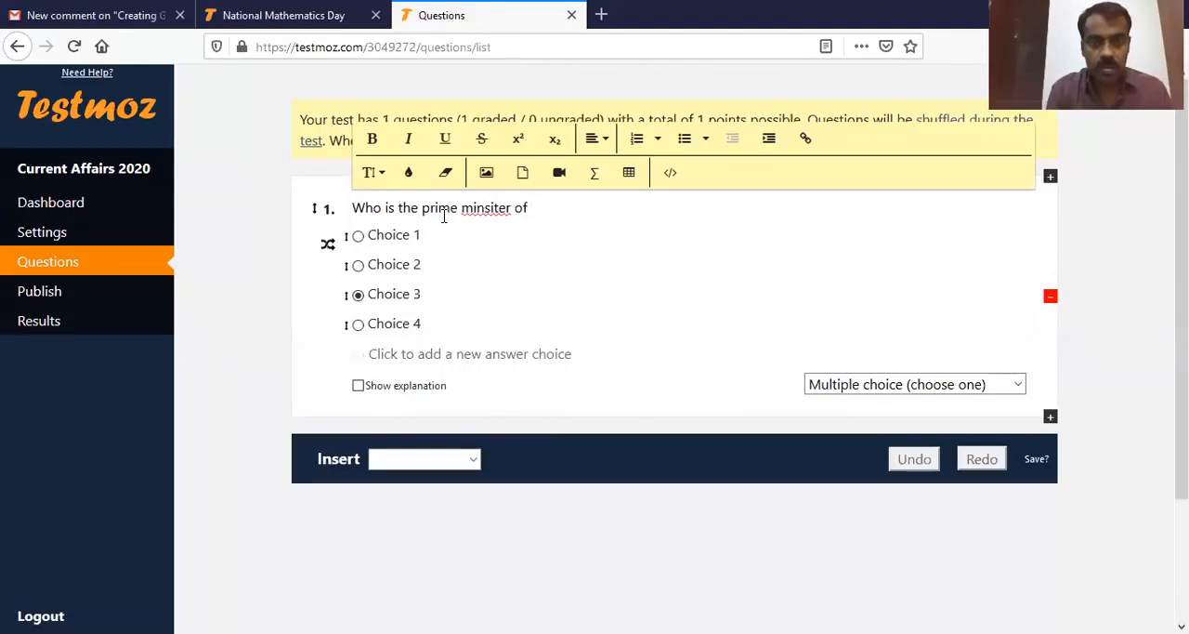
type("India as on Today")
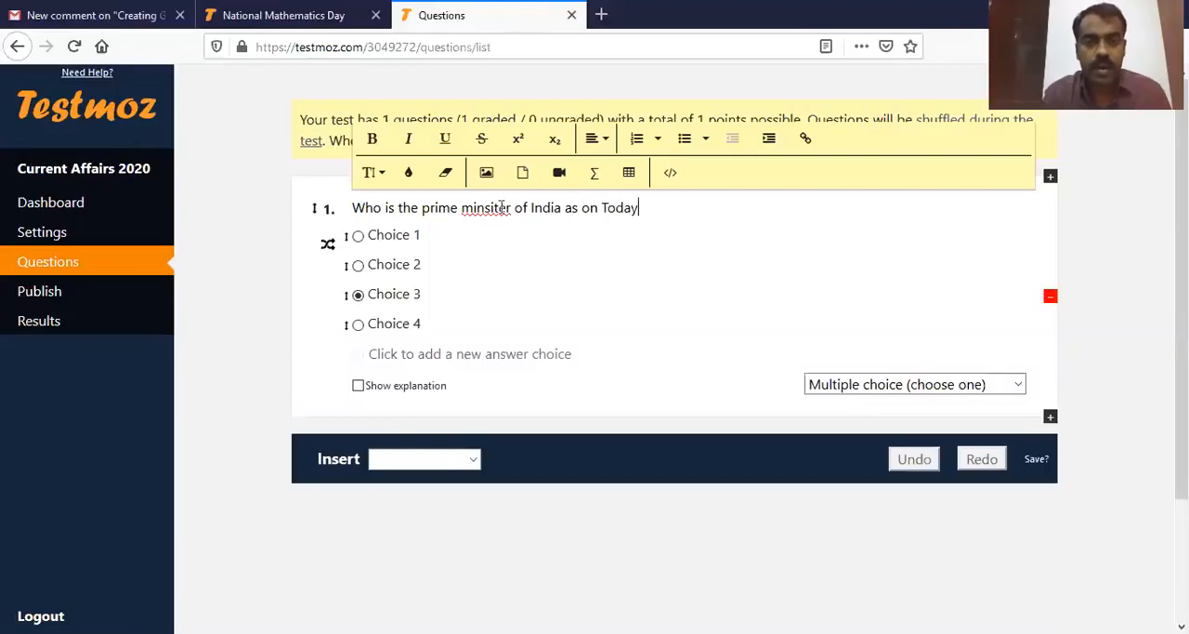
right_click(477, 207)
left_click(509, 229)
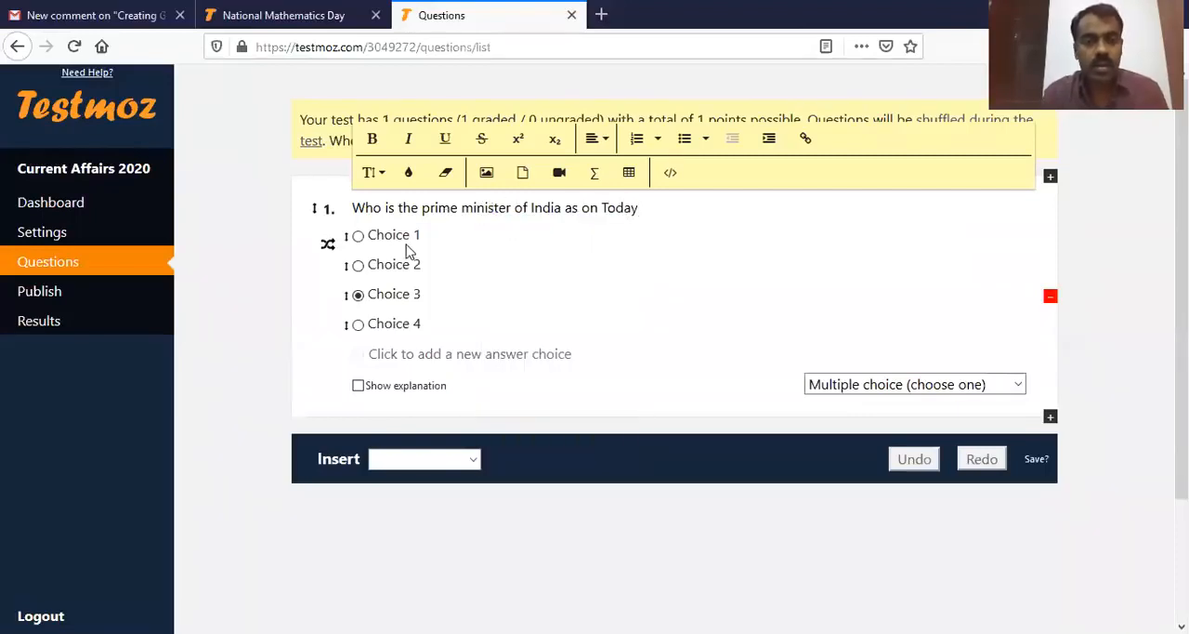
Step: Replace the first two answer choices with "Manmohan Singh" and "Narendra Modi", fixing the capitalization of "Narendra"
left_click(420, 236)
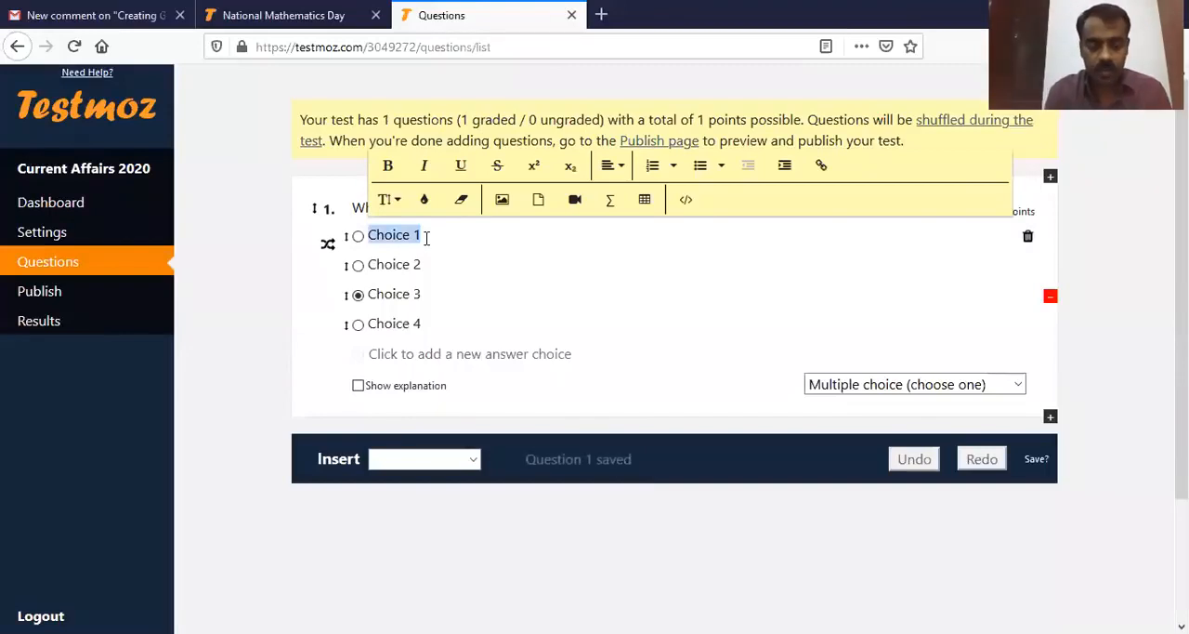
type("Manmohan Singh")
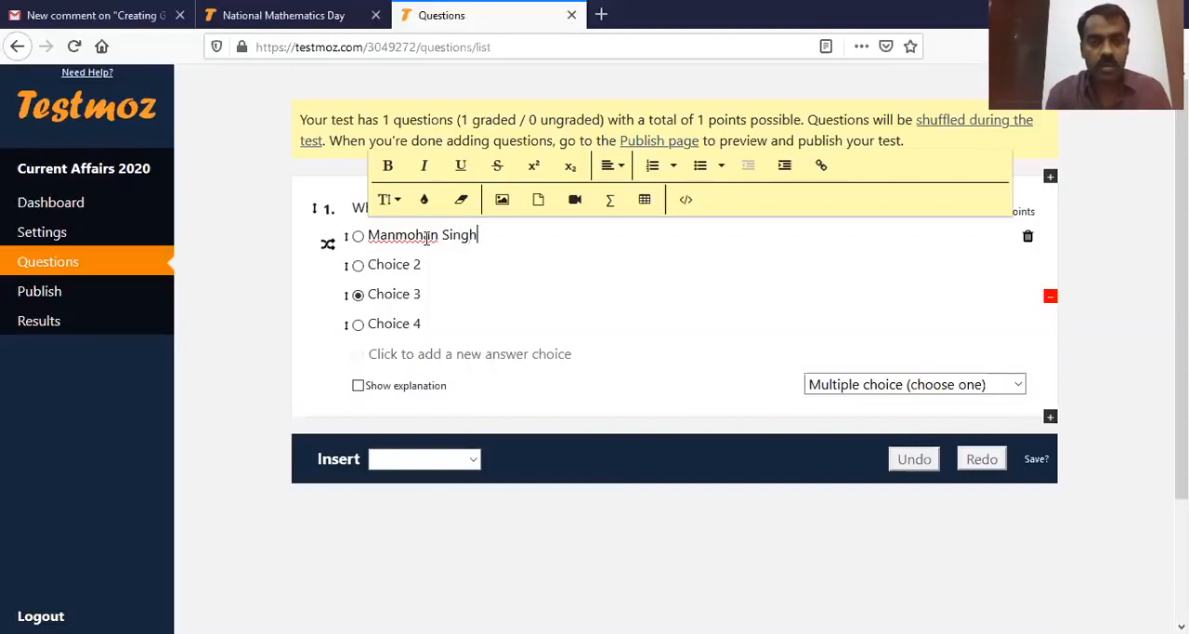
left_click(442, 265)
type("NArendra Modi")
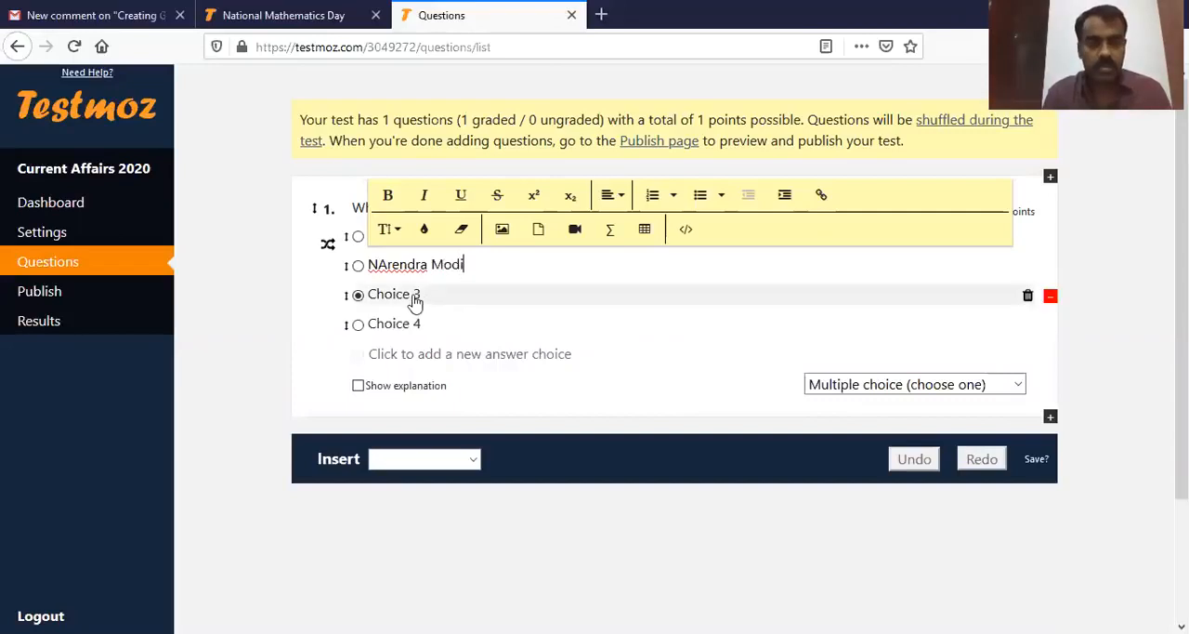
left_click(411, 295)
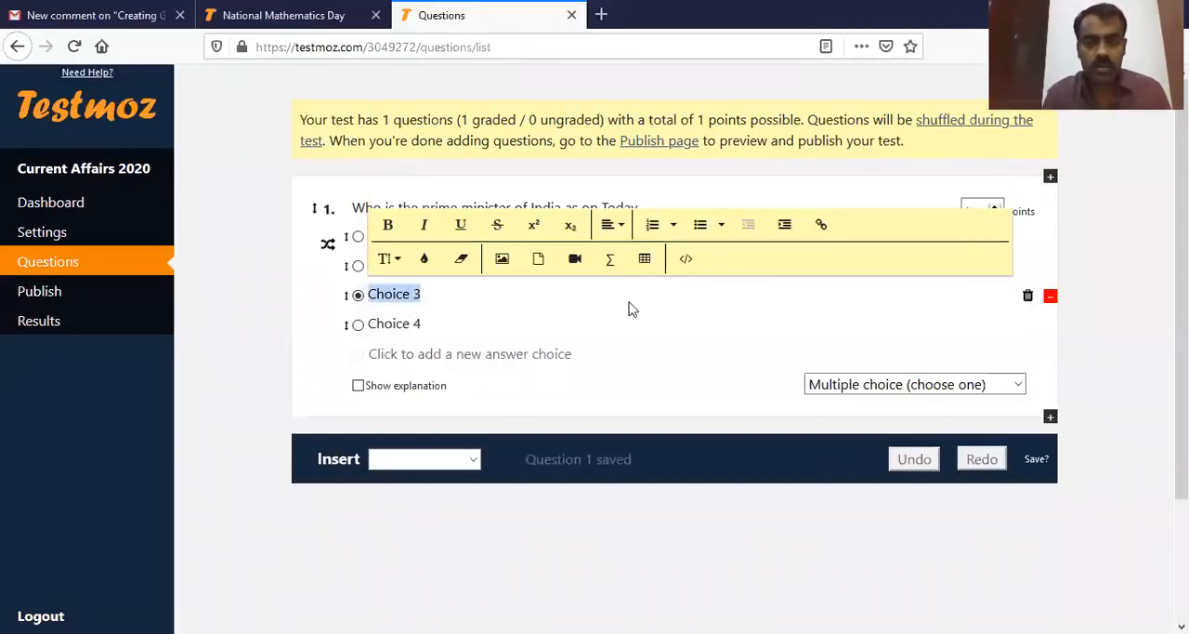
left_click(412, 322)
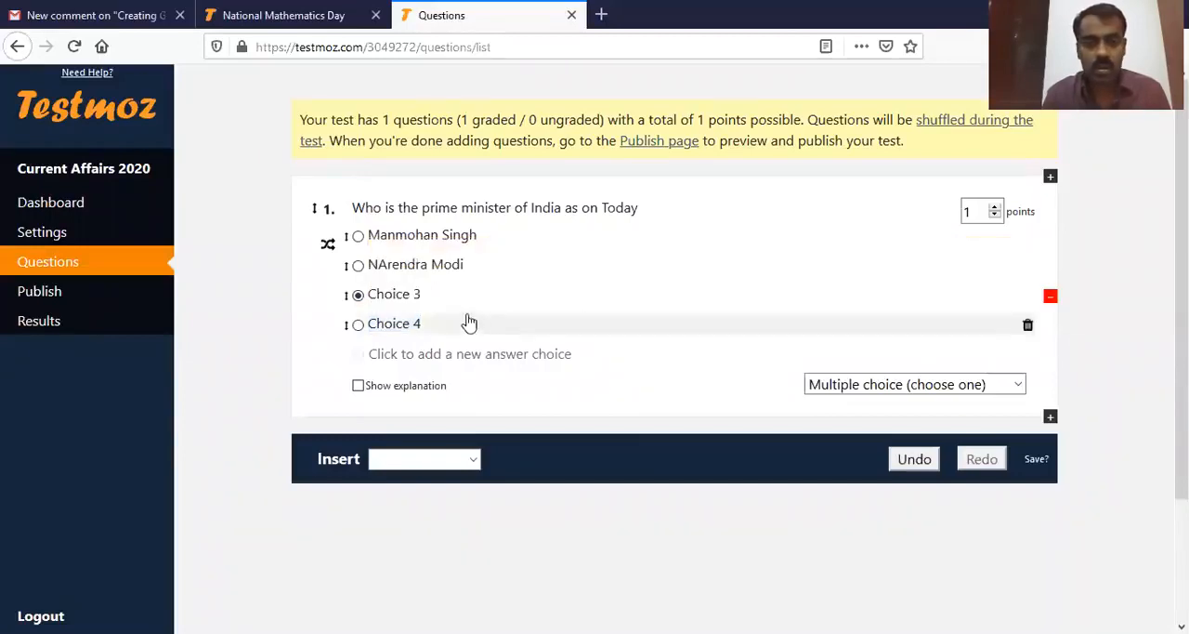
left_click(386, 267)
left_click(387, 266)
key("BackSpace")
type("a")
Step: Replace the third and fourth choices with "Chandrababu Naidu" and "Sharad Pawar", and mark "Narendra Modi" as the correct answer
left_click(397, 292)
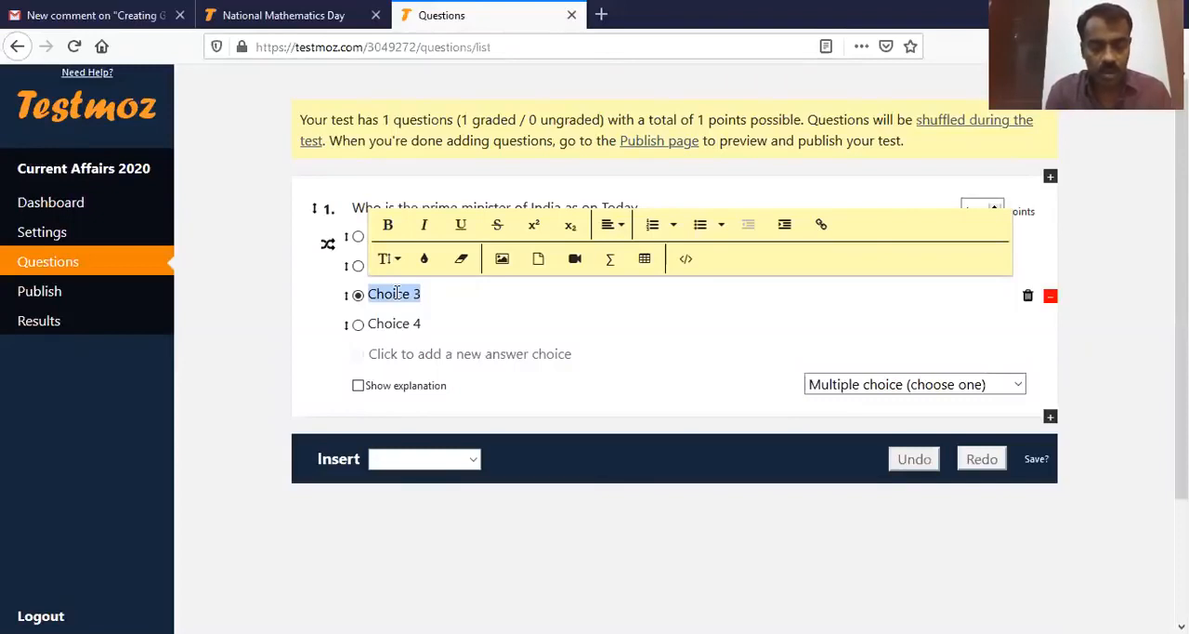
type("Chandrababu Naidu")
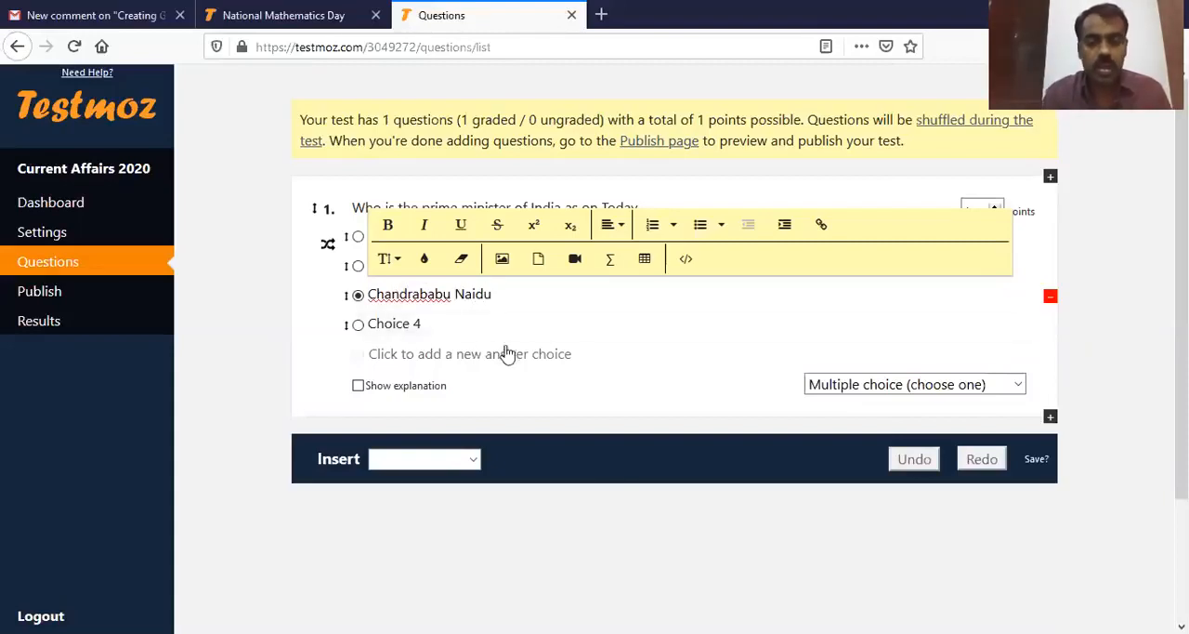
left_click(391, 323)
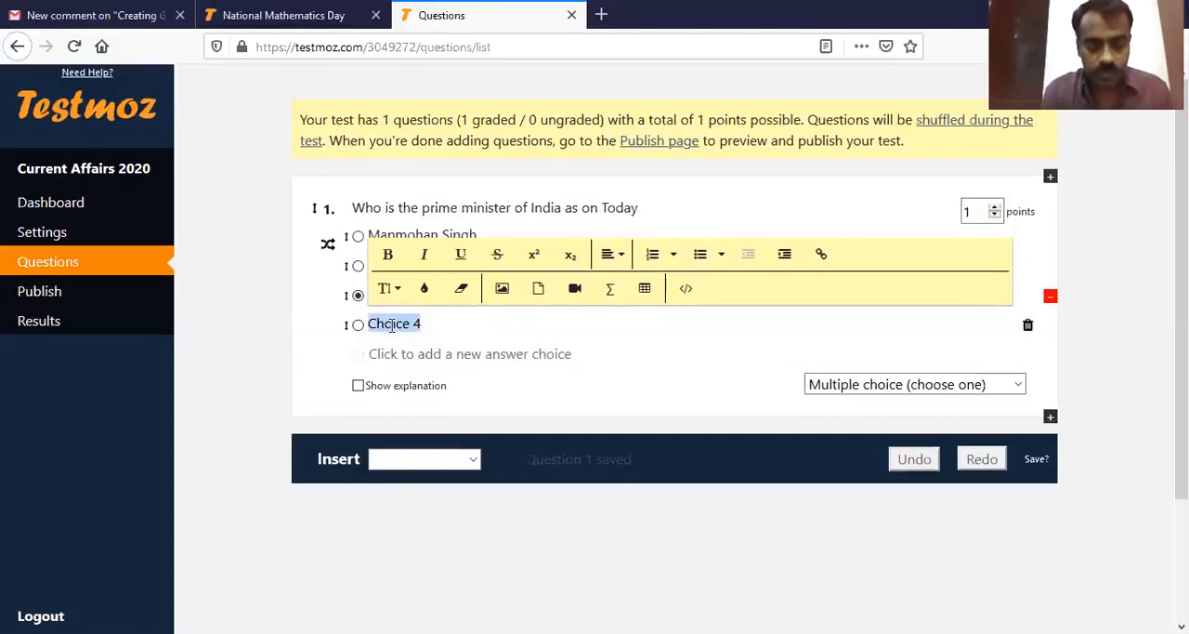
type("Sharad Pawar")
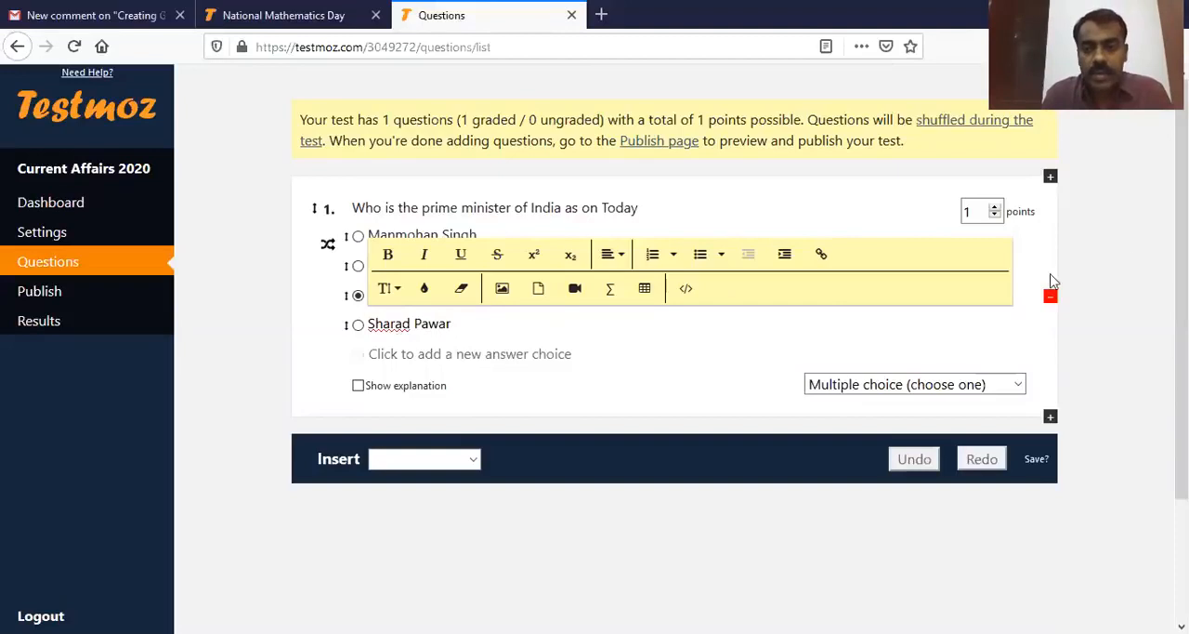
left_click(1104, 344)
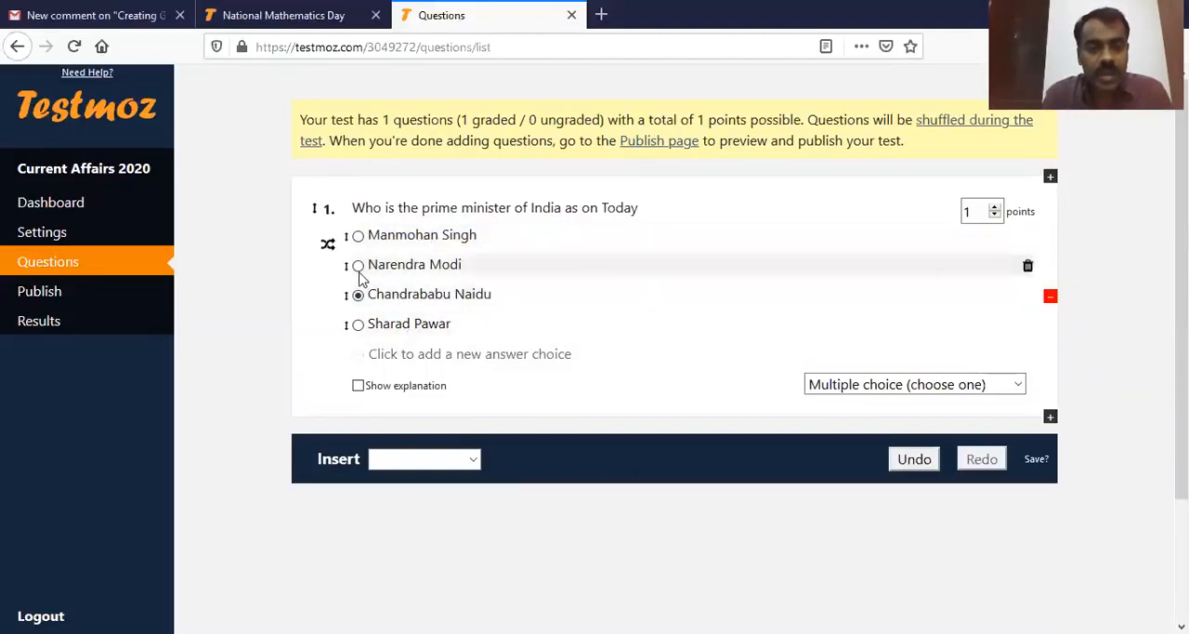
left_click(357, 266)
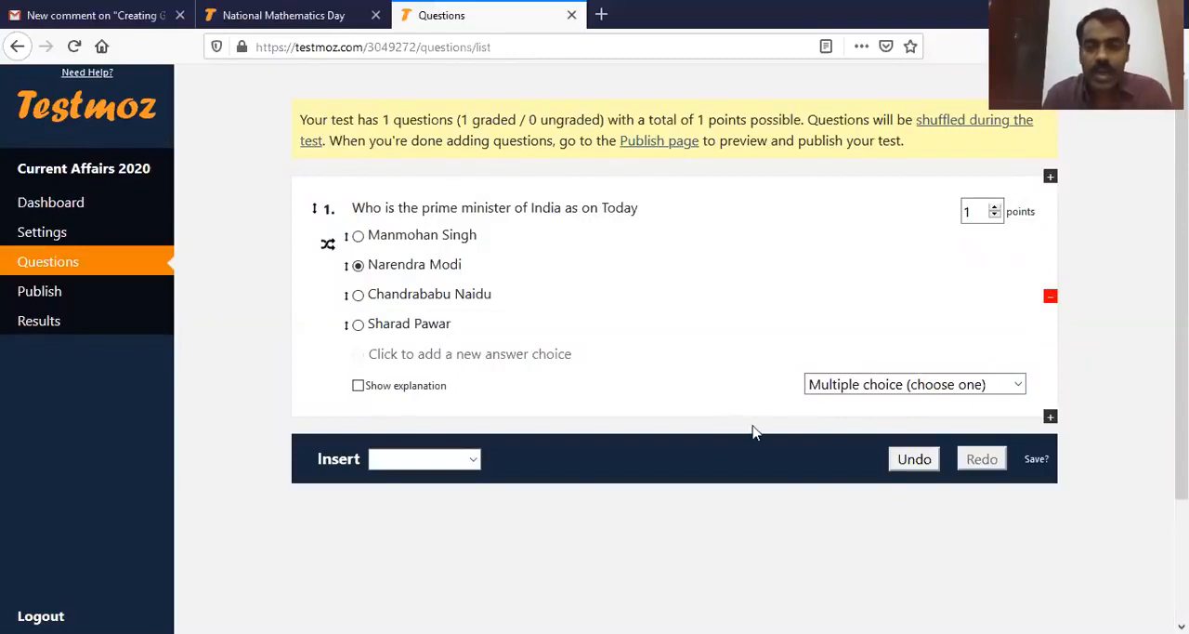
Step: Insert a graded Multiple choice (choose many) question and mark Choice 3 as a correct answer
left_click(474, 459)
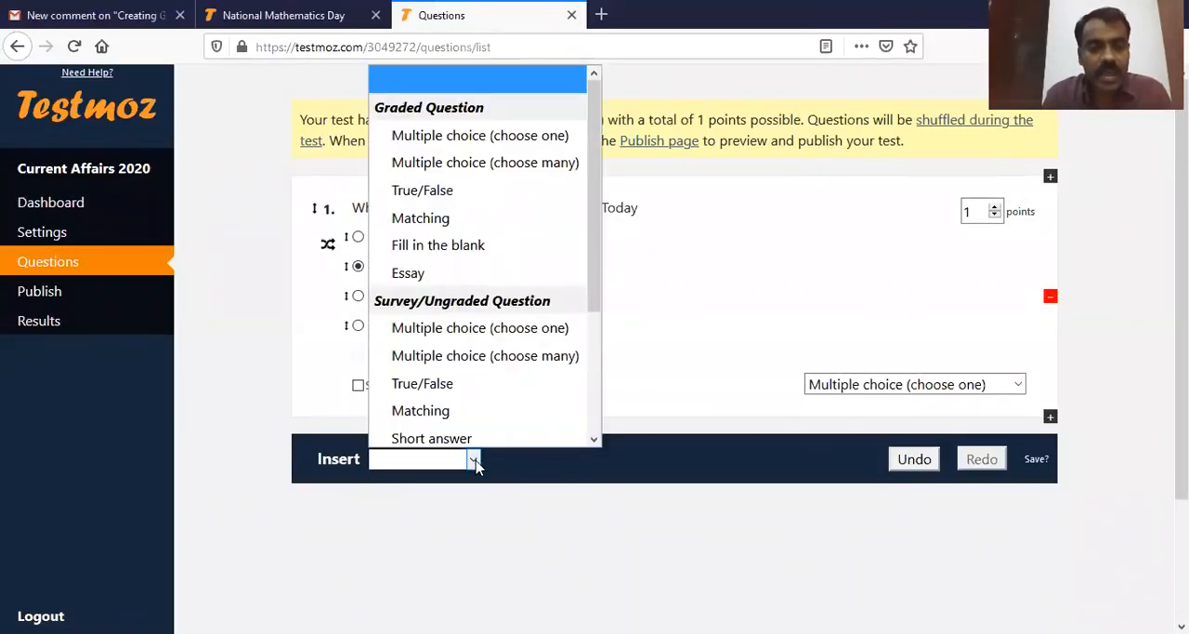
left_click(528, 160)
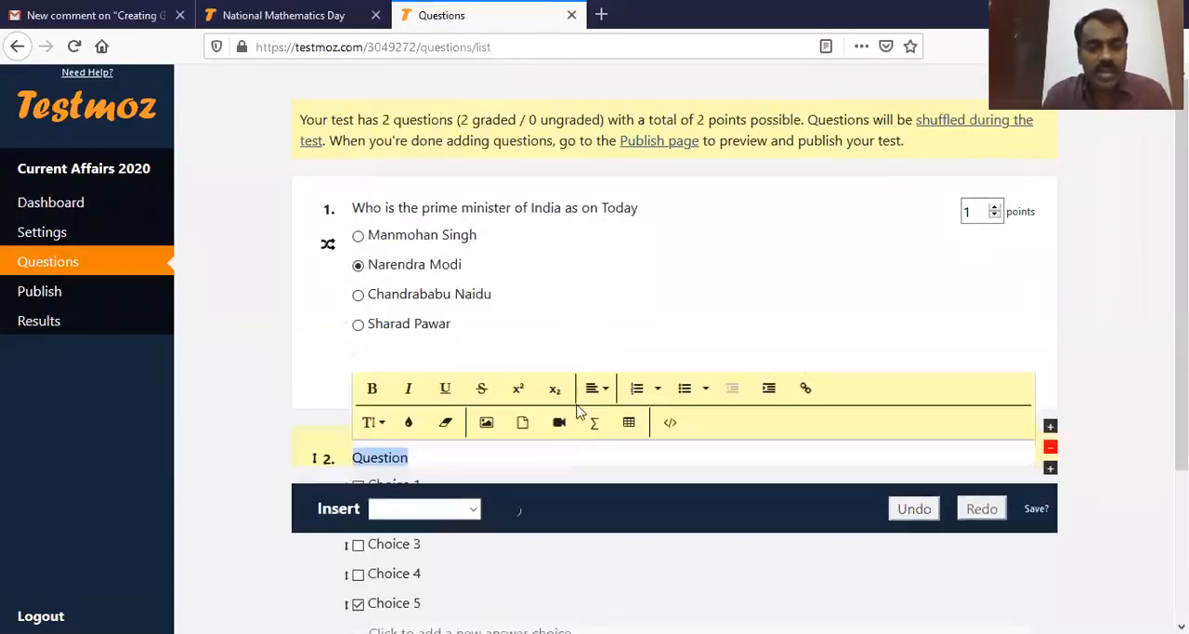
left_click(358, 413)
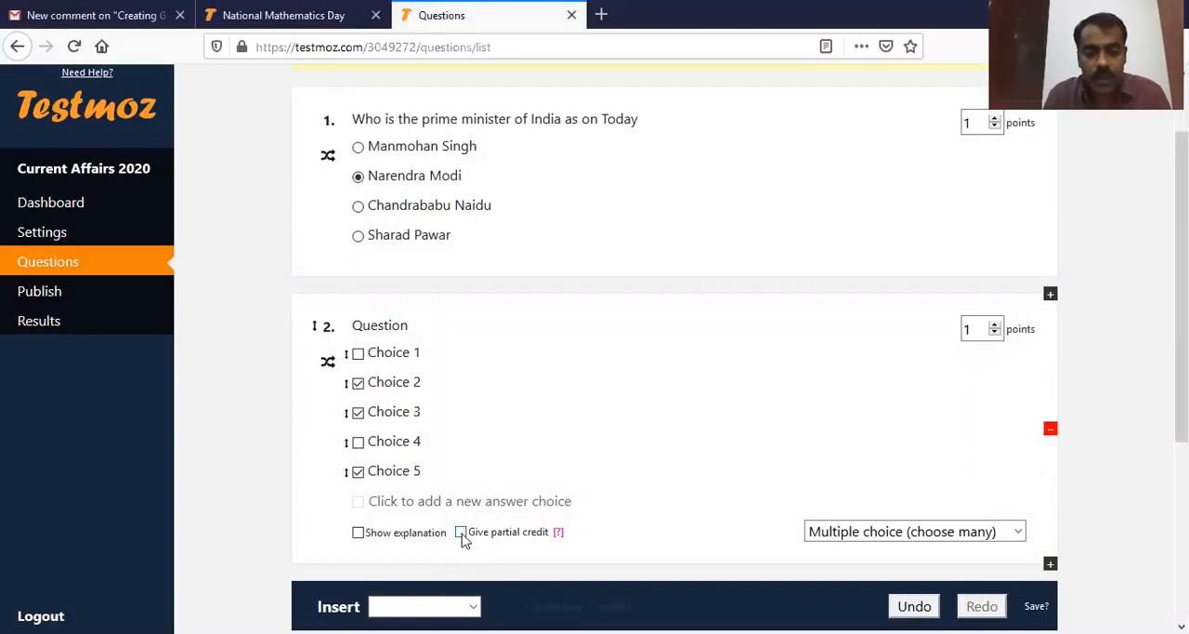
Step: Enable partial credit for the second question and read the help note on how partial credit is applied
left_click(462, 534)
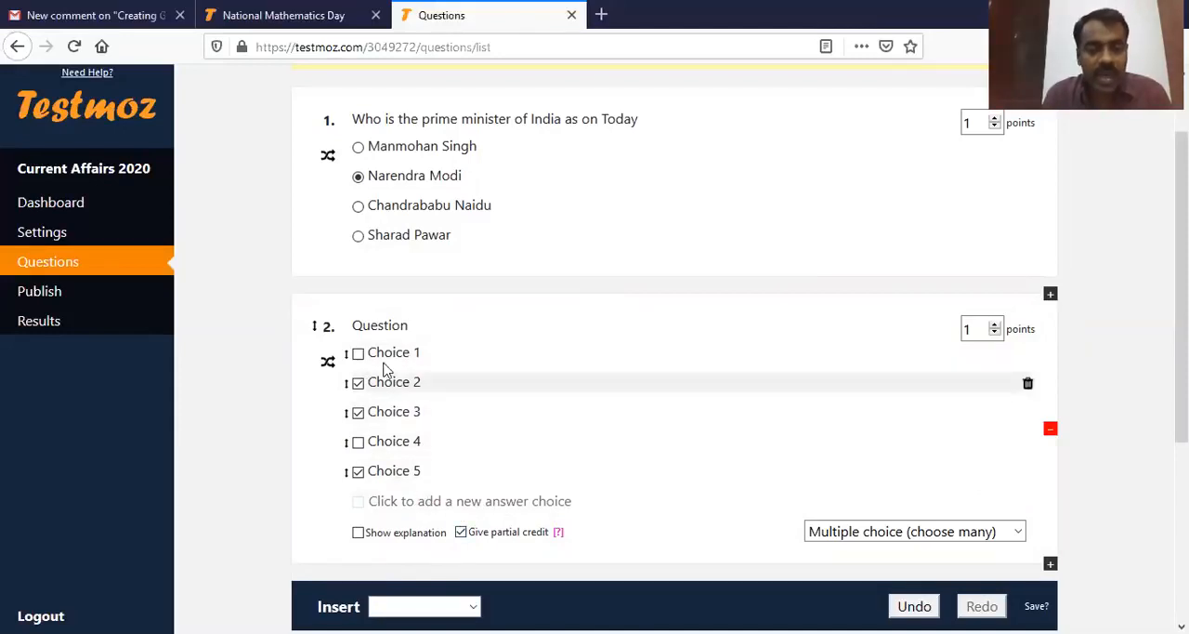
mouse_move(560, 539)
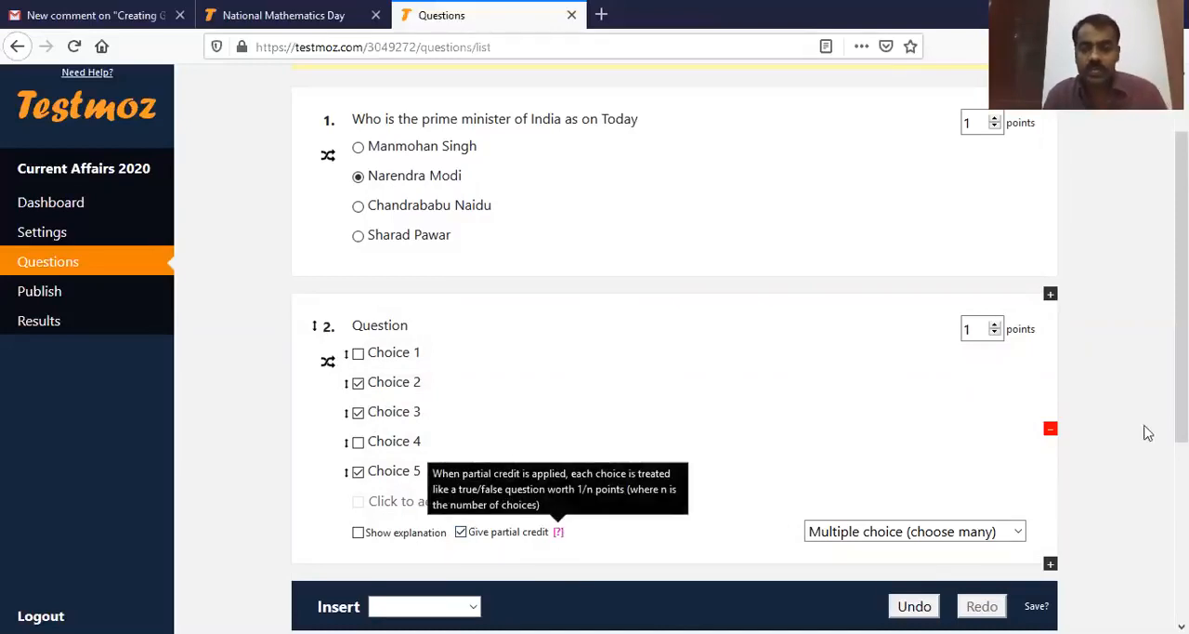
scroll(1146, 425, "down", 1)
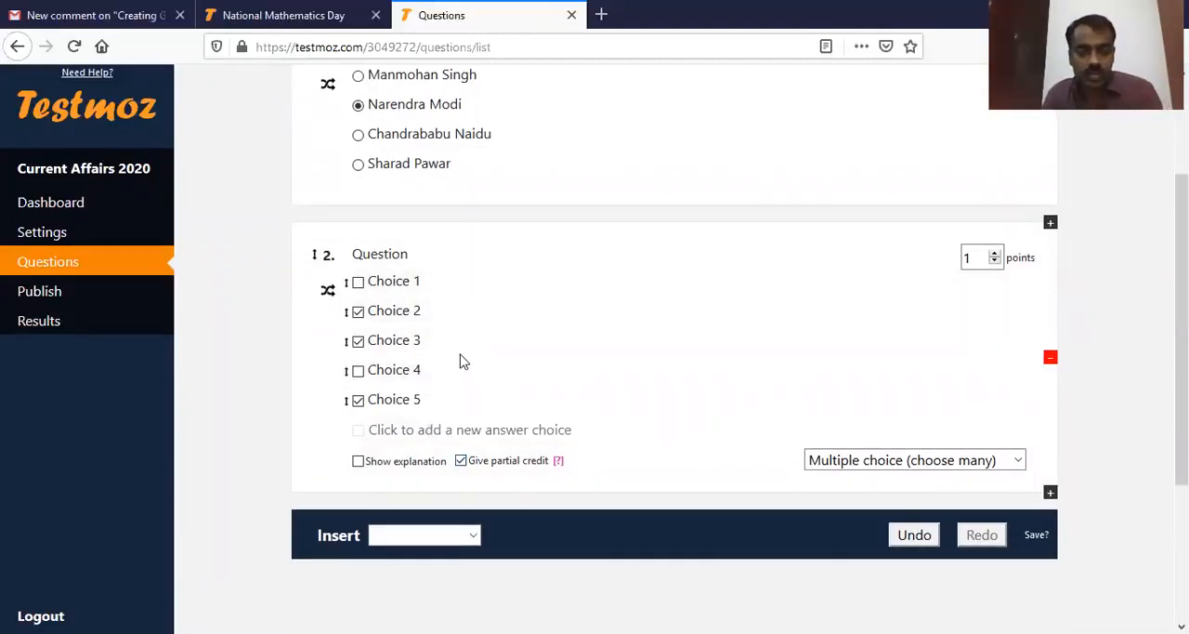
Step: Insert a graded True/False question and a graded Matching question after the second question
scroll(474, 399, "down", 1)
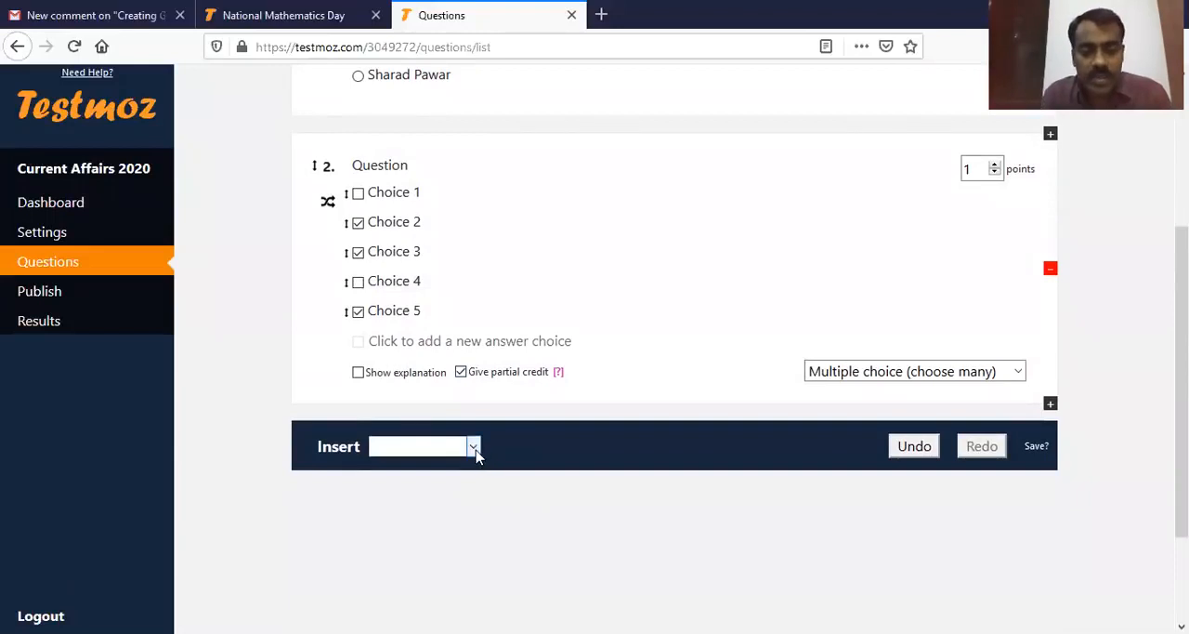
left_click(474, 448)
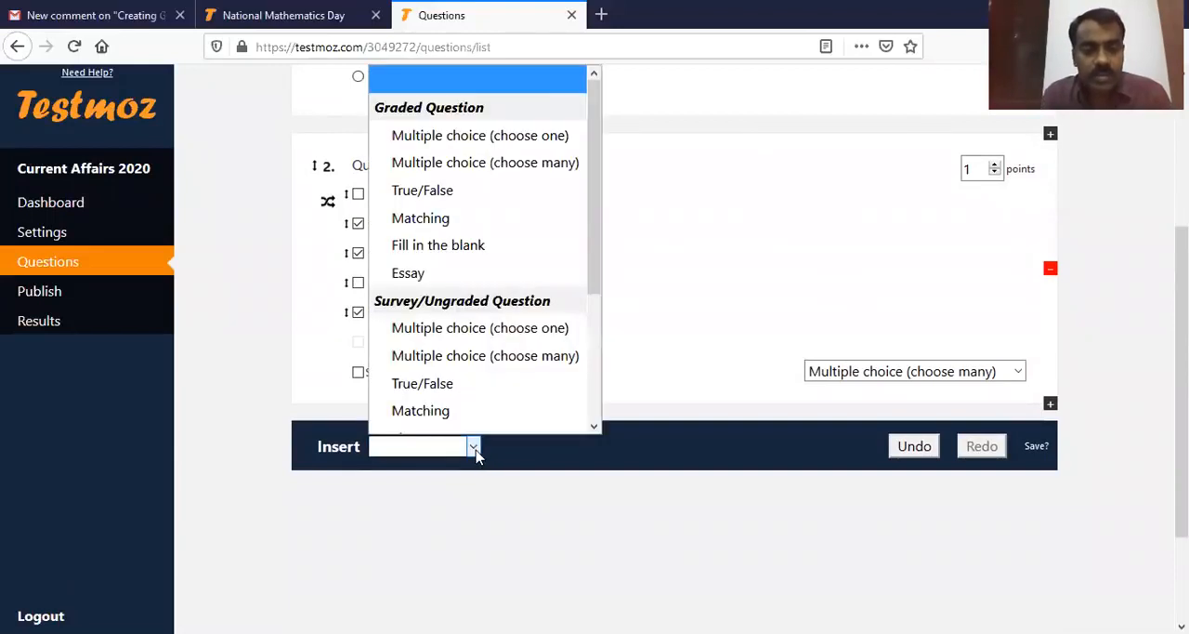
left_click(466, 191)
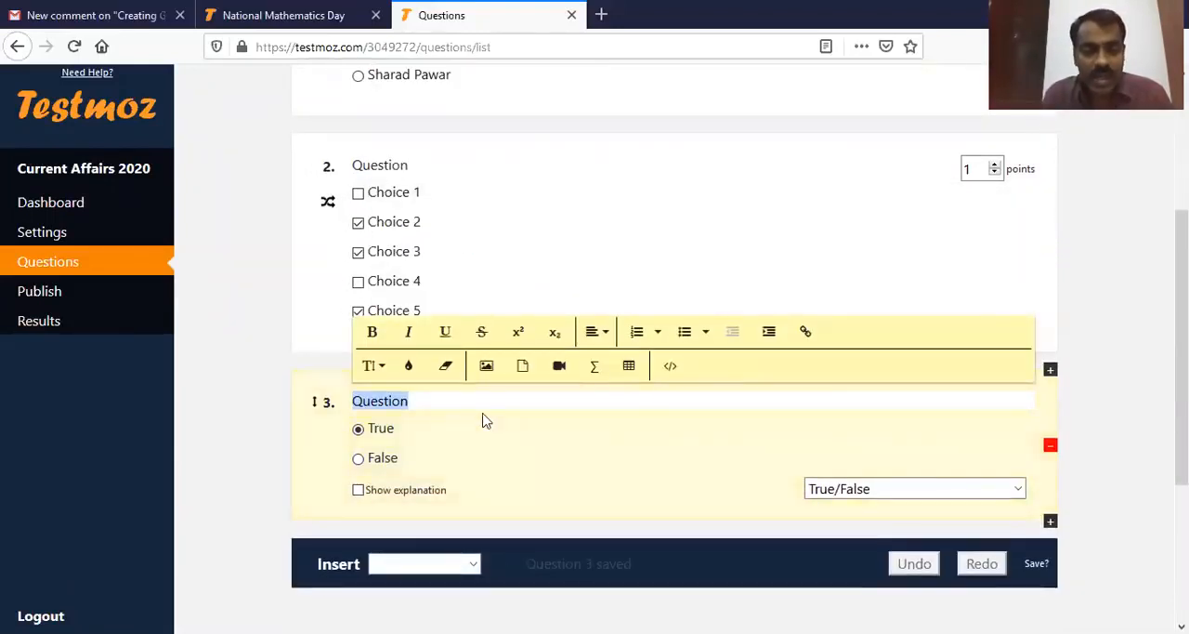
left_click(473, 563)
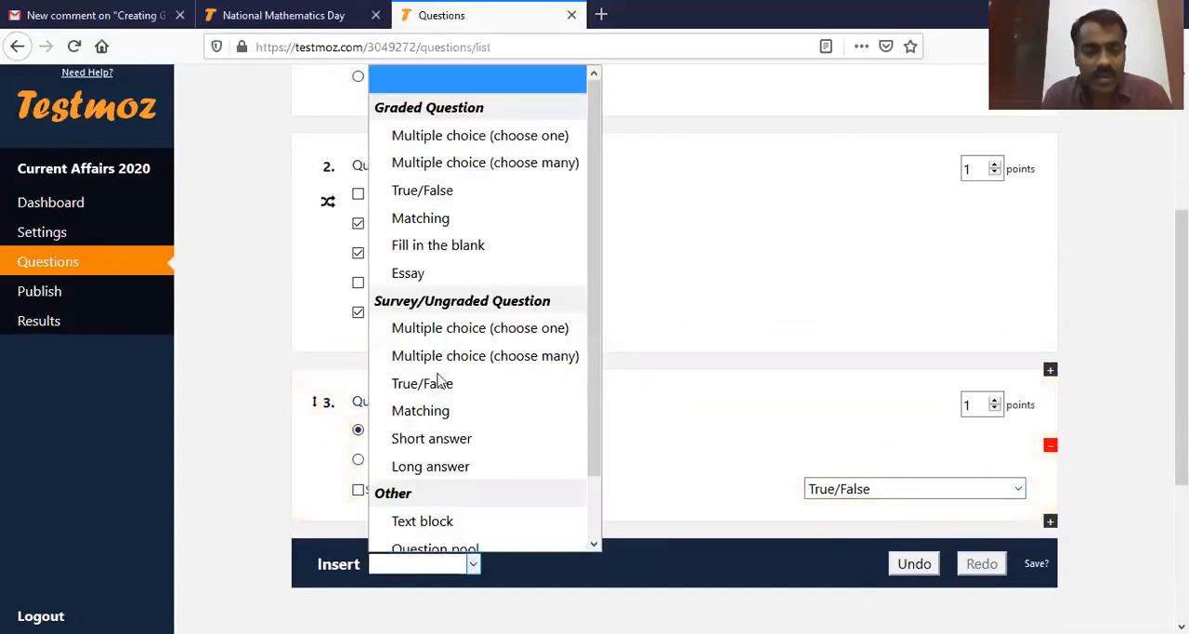
left_click(462, 223)
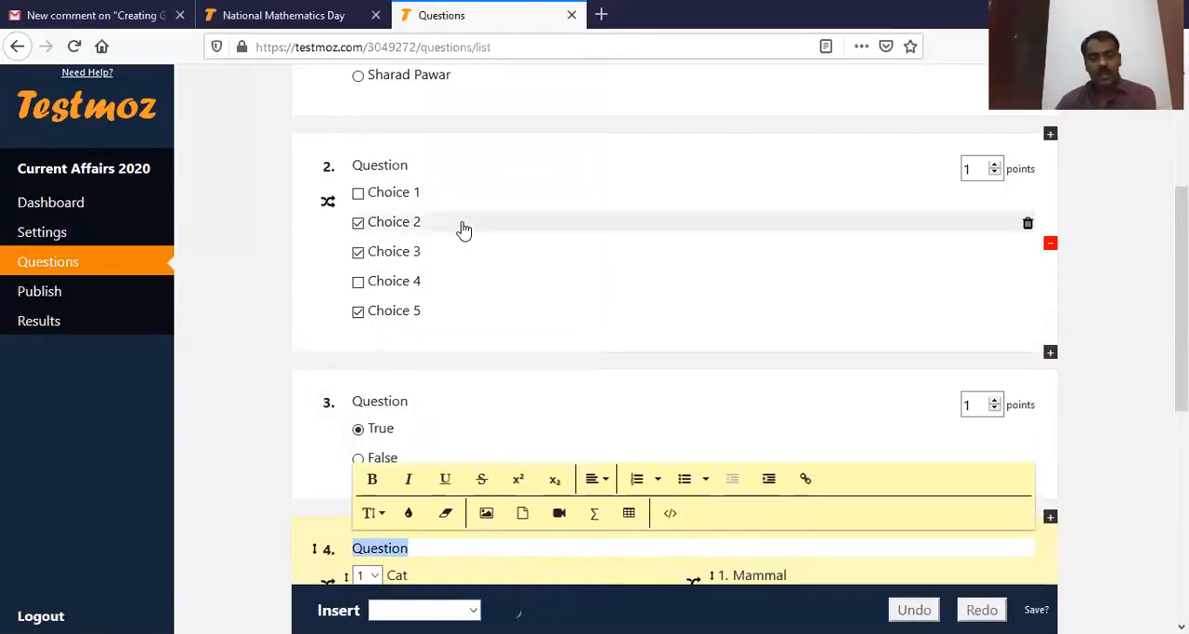
scroll(564, 433, "down", 4)
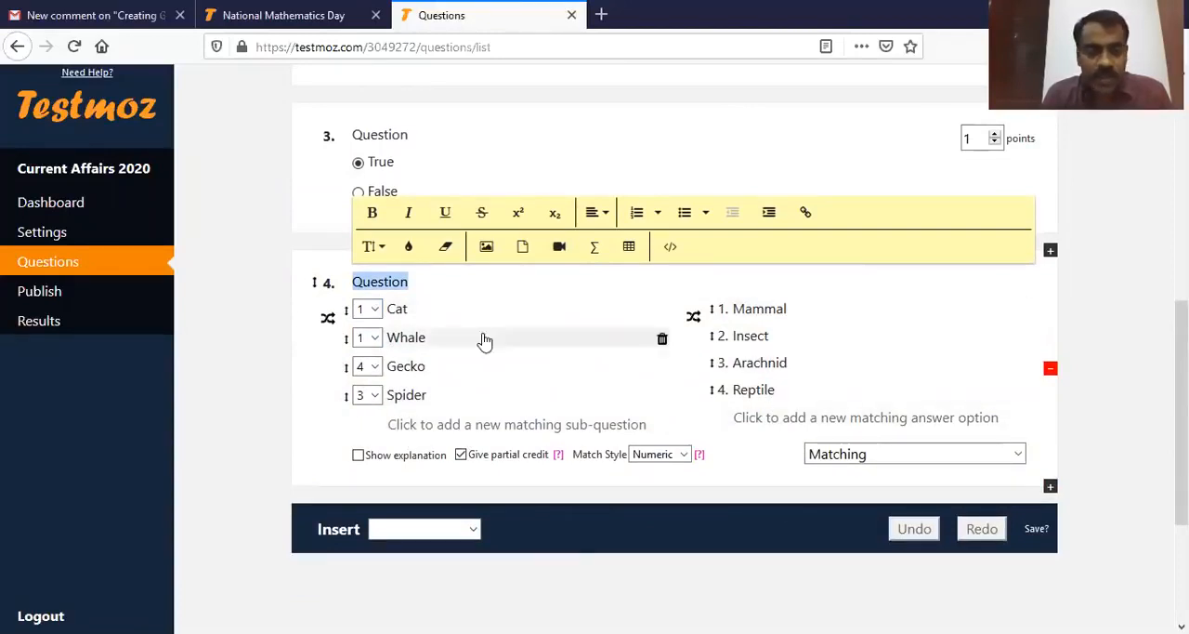
Step: Replace the four sub-questions of the Matching question with "Maharashtra", "Kerala", "Telangana" and "Andhra Pradesh"
left_click(453, 309)
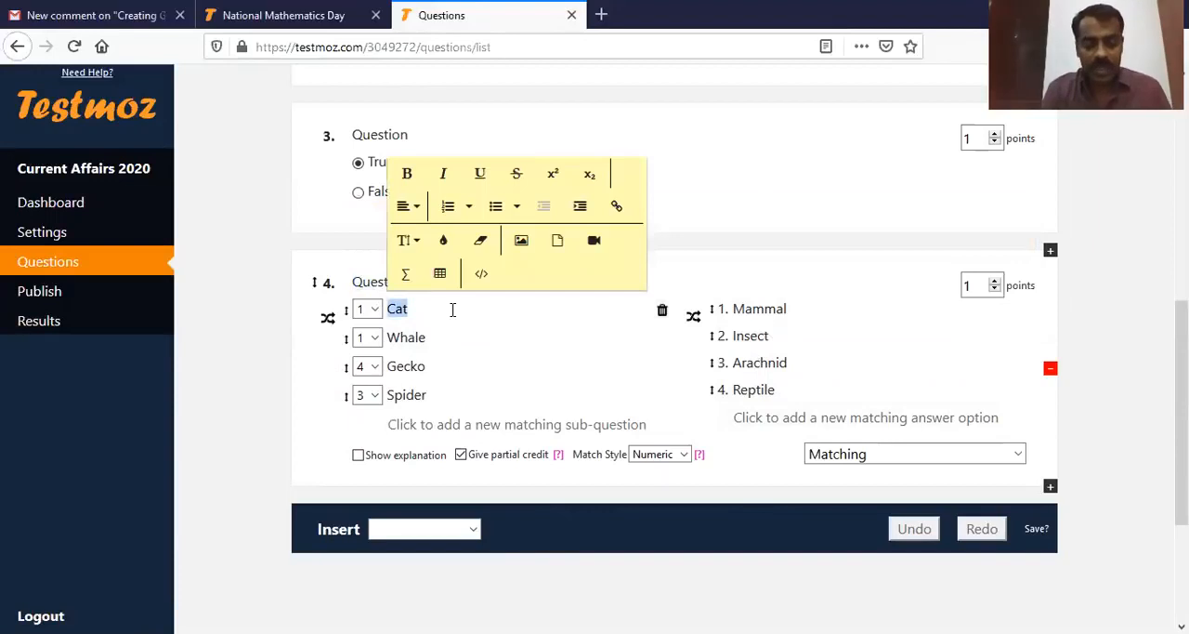
type("St")
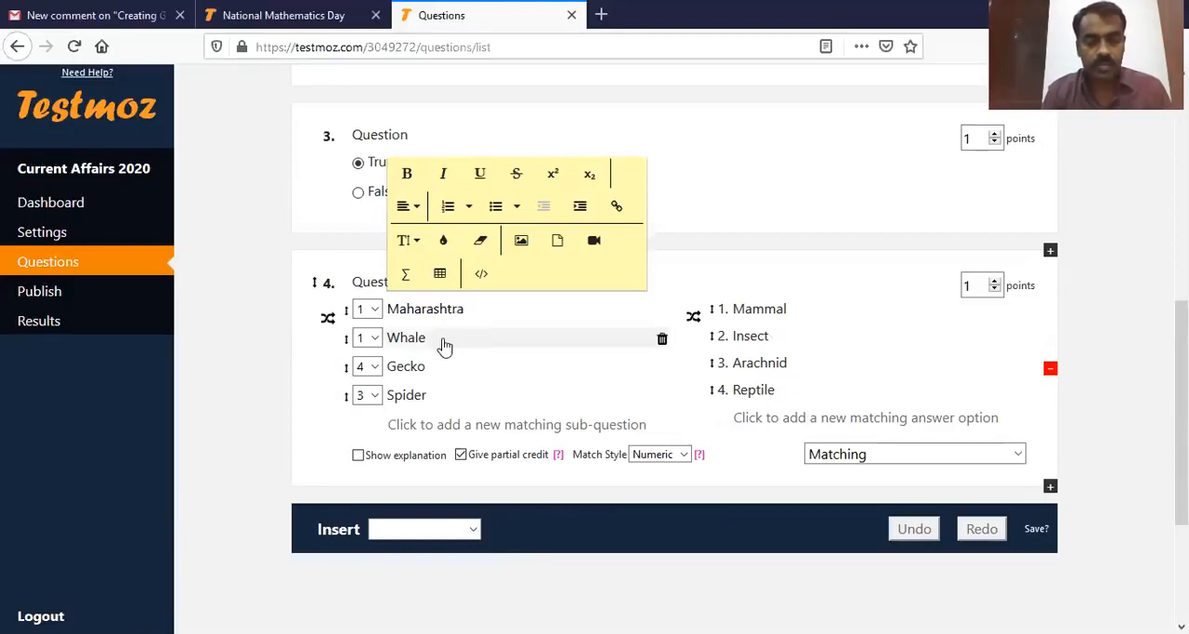
left_click(445, 339)
type("Kerala")
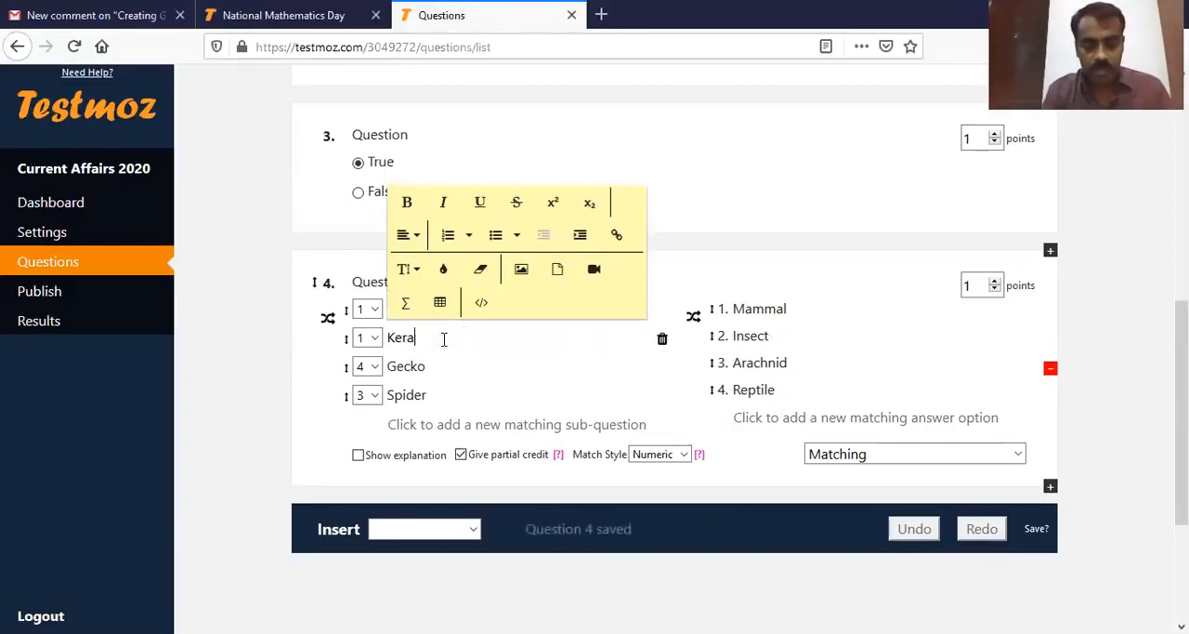
left_click(444, 367)
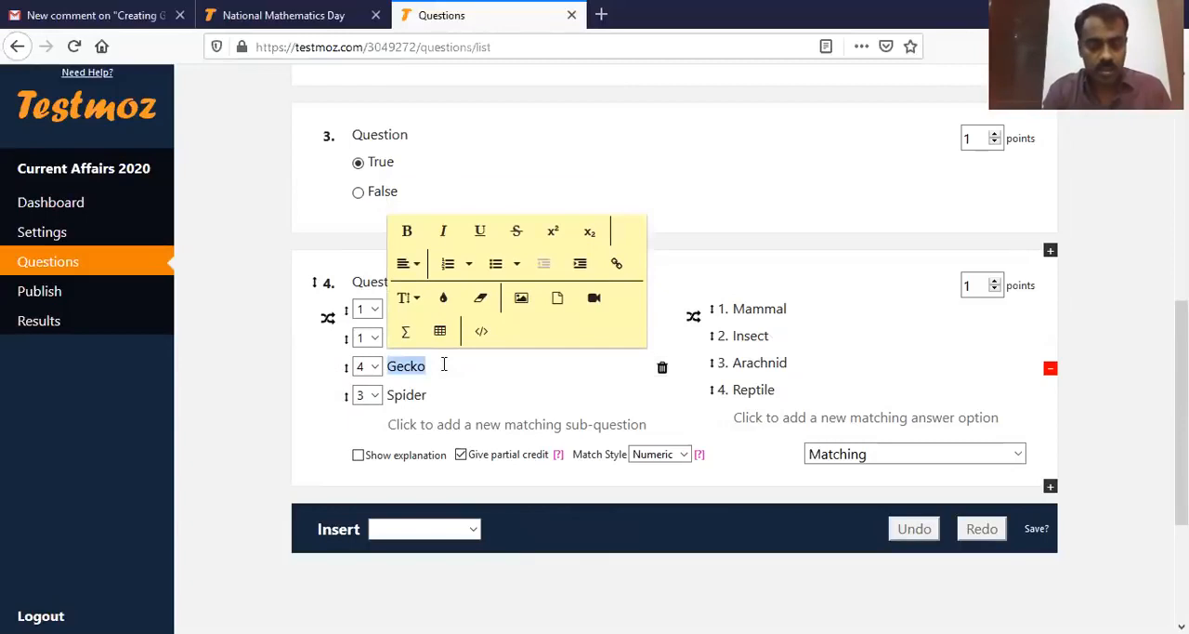
type("Telangana")
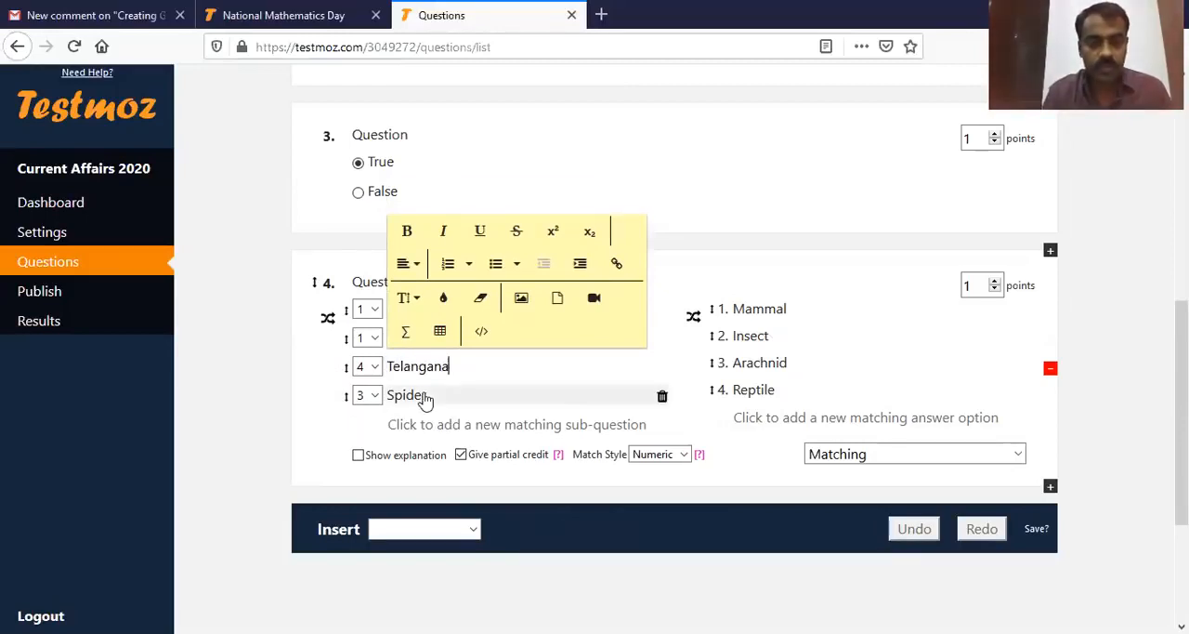
left_click(425, 396)
type("Andhra Pradesh")
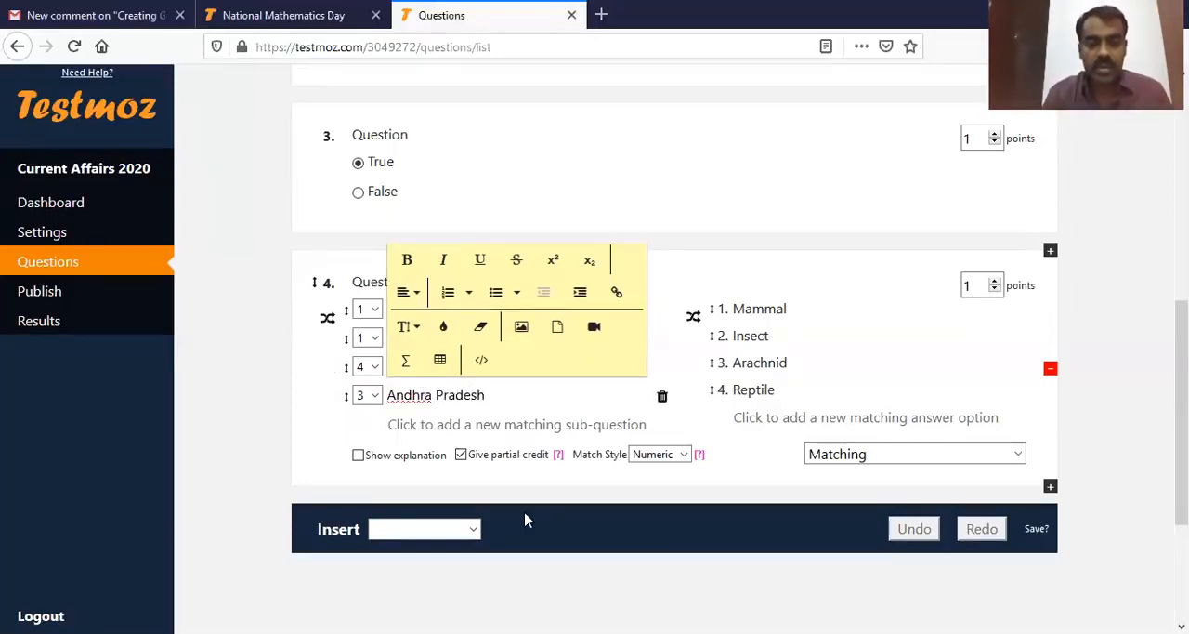
left_click(589, 590)
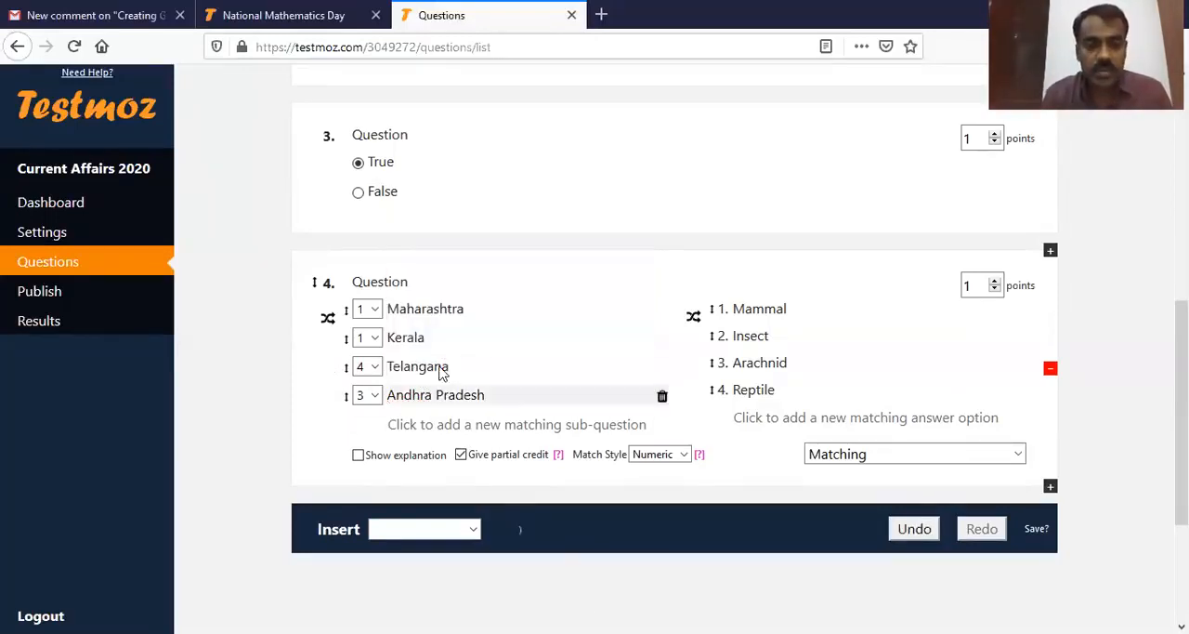
Step: Replace the four answer options of the Matching question with "Mumbai", "Thiruvanathapuram", "Hyderabad" and "Amaravati"
left_click(810, 309)
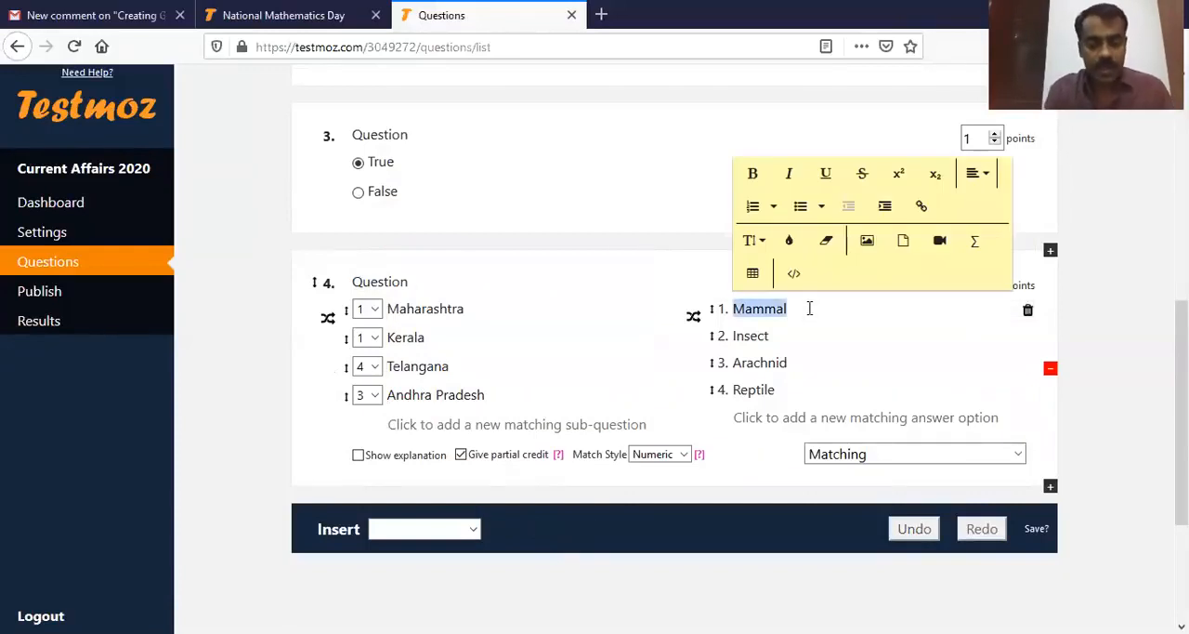
type("Mumbai")
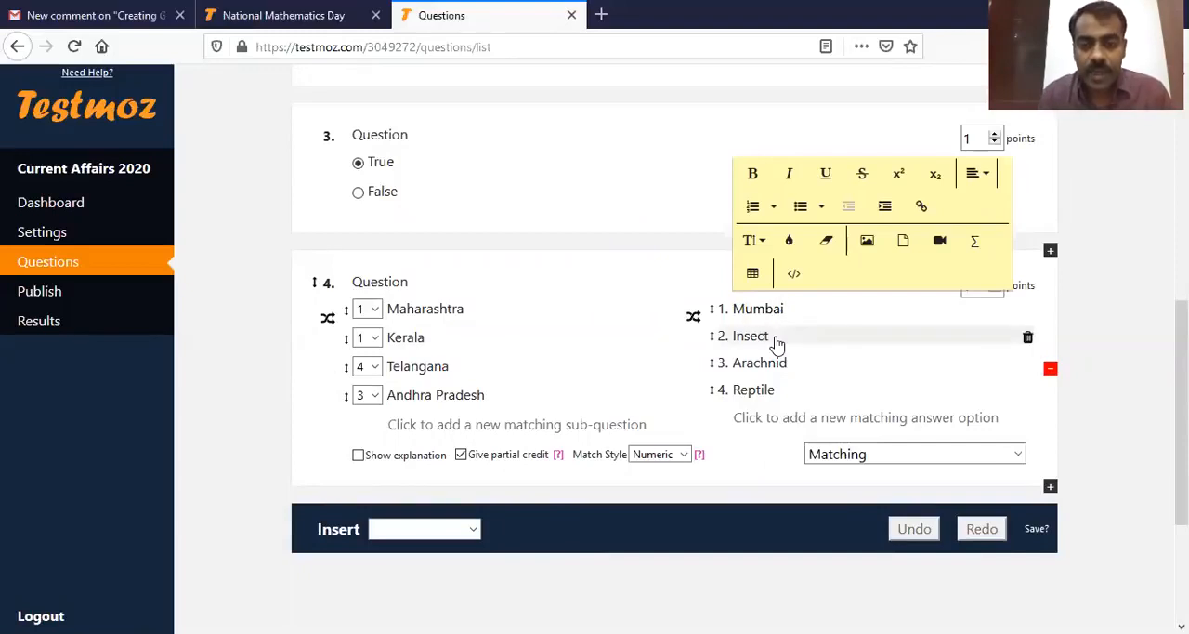
left_click(786, 338)
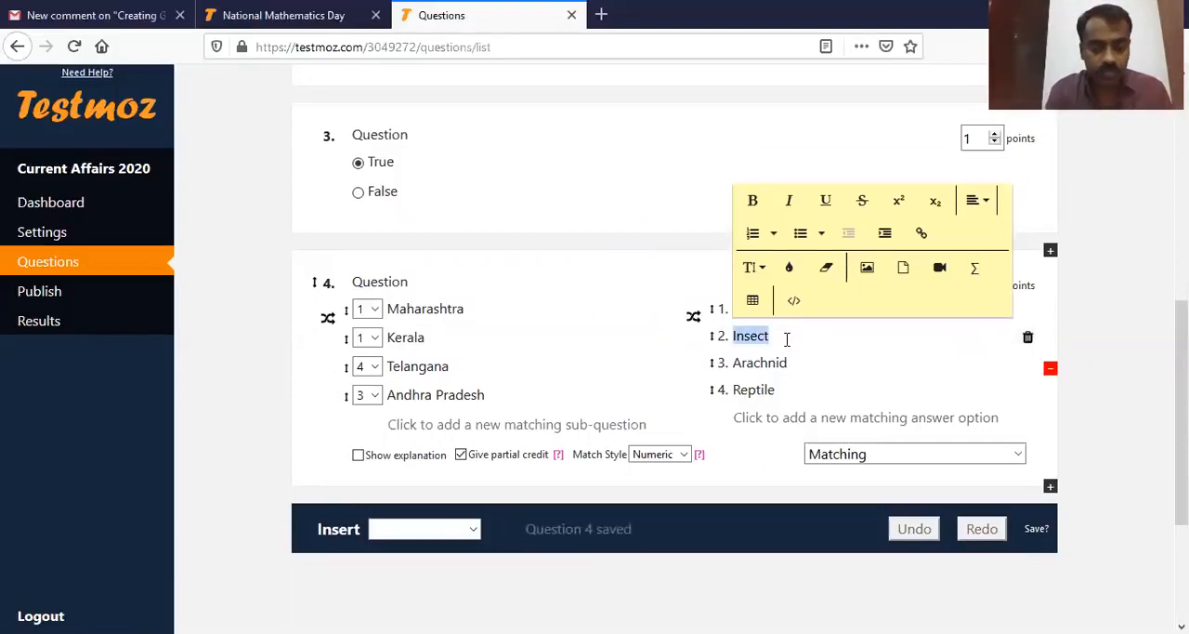
type("Thiruvanathapuram")
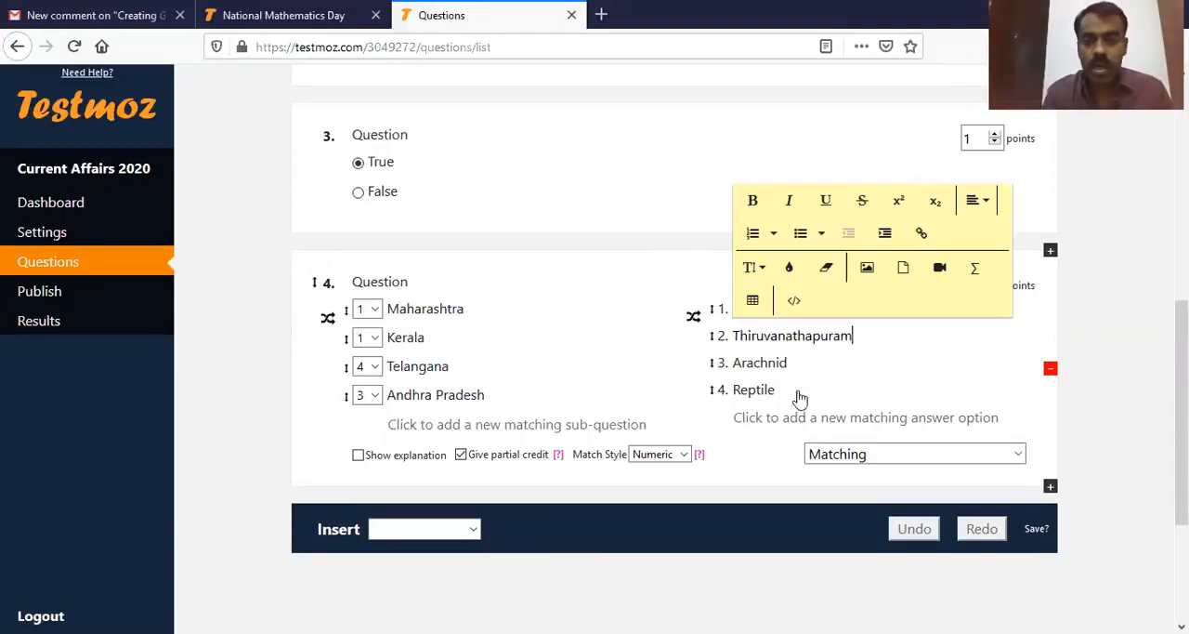
double_click(786, 363)
type("Hyderabad")
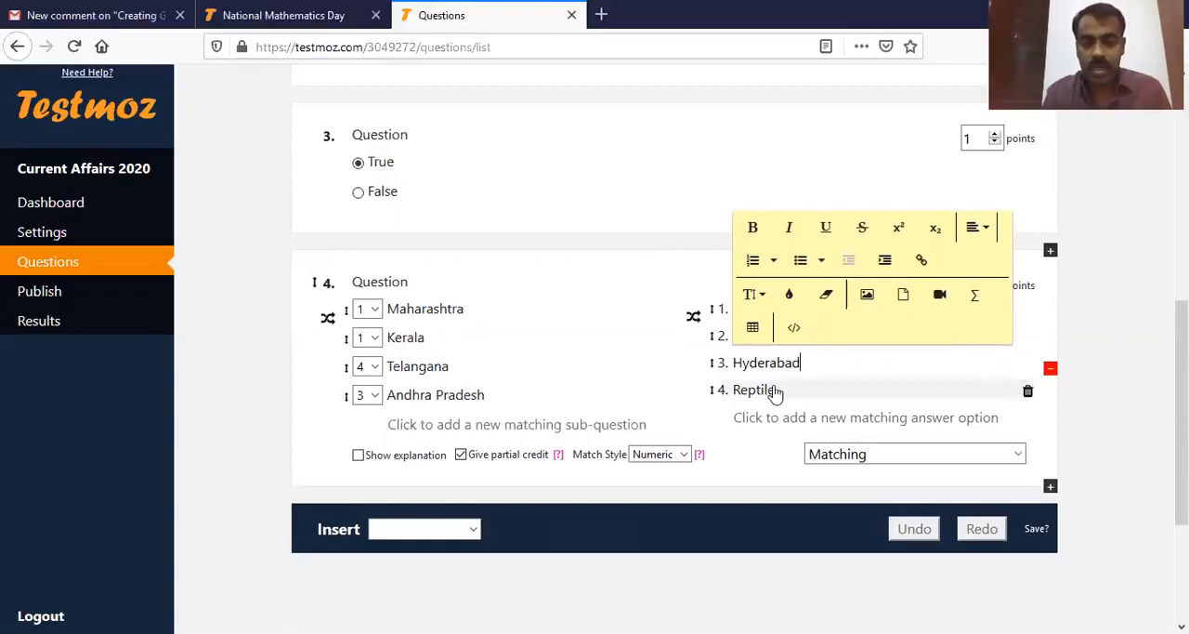
double_click(773, 391)
type("Amaravati")
left_click(762, 482)
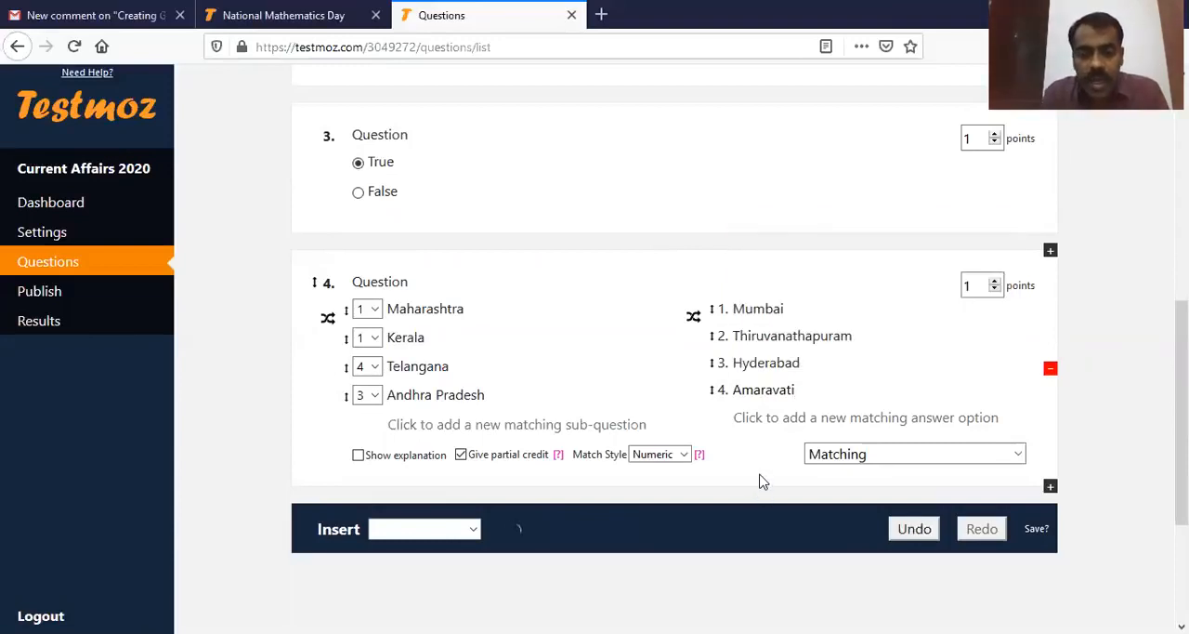
Step: Add "Chennai" and "Bangalore" as two extra answer options in the Matching question
left_click(843, 424)
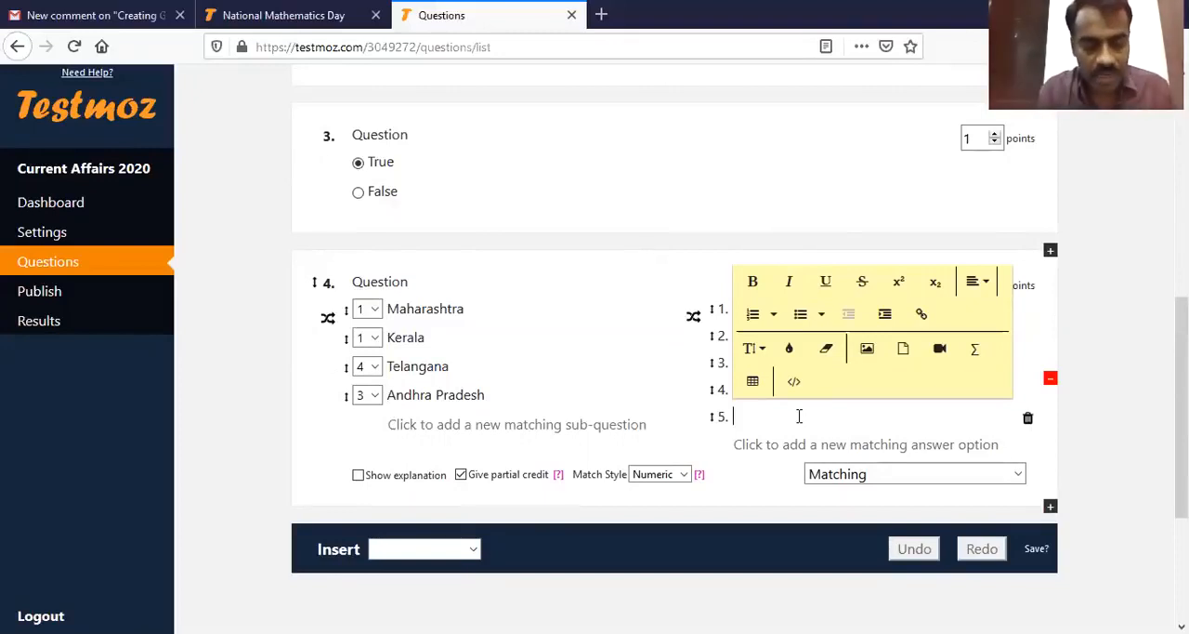
type("Chenn")
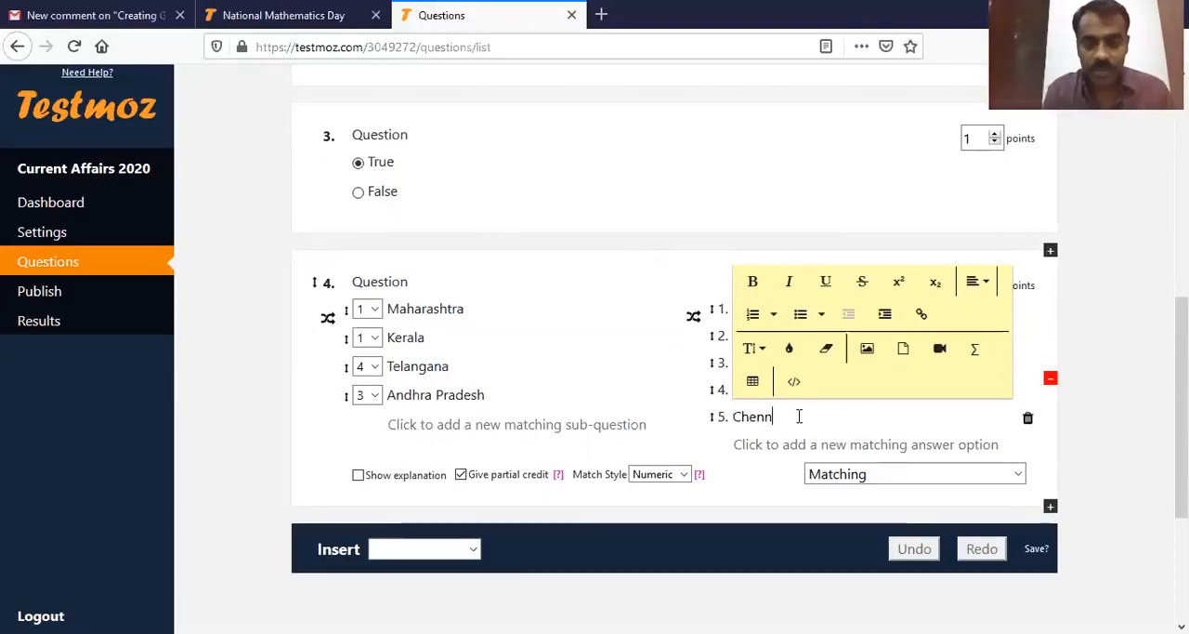
type("ai")
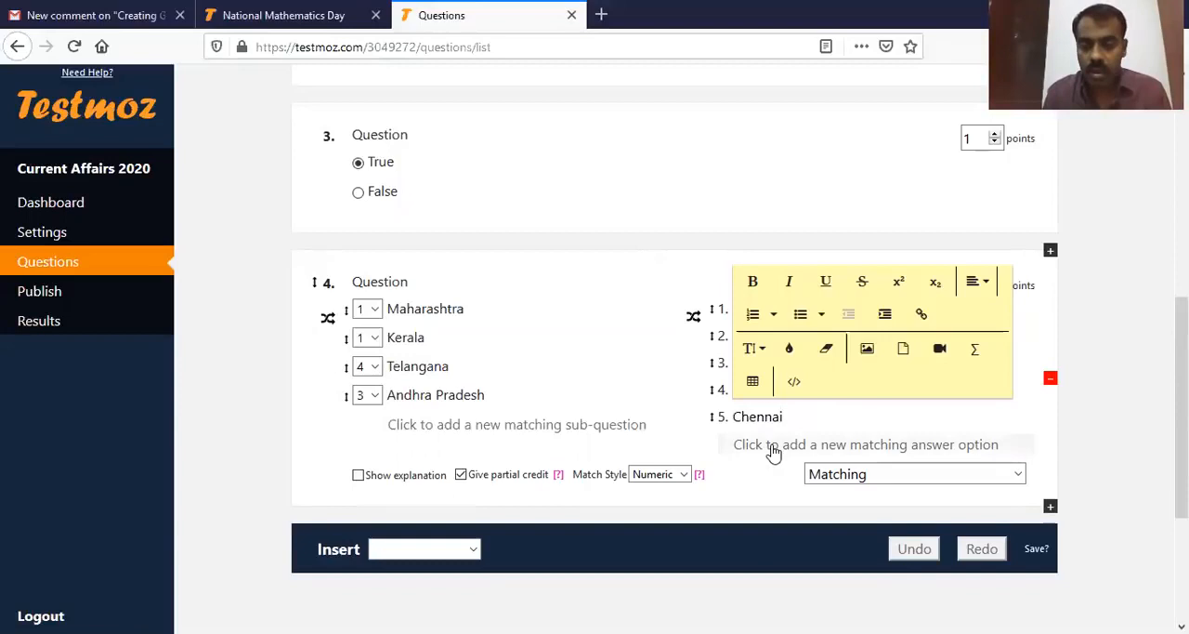
left_click(769, 446)
type("Bangalore")
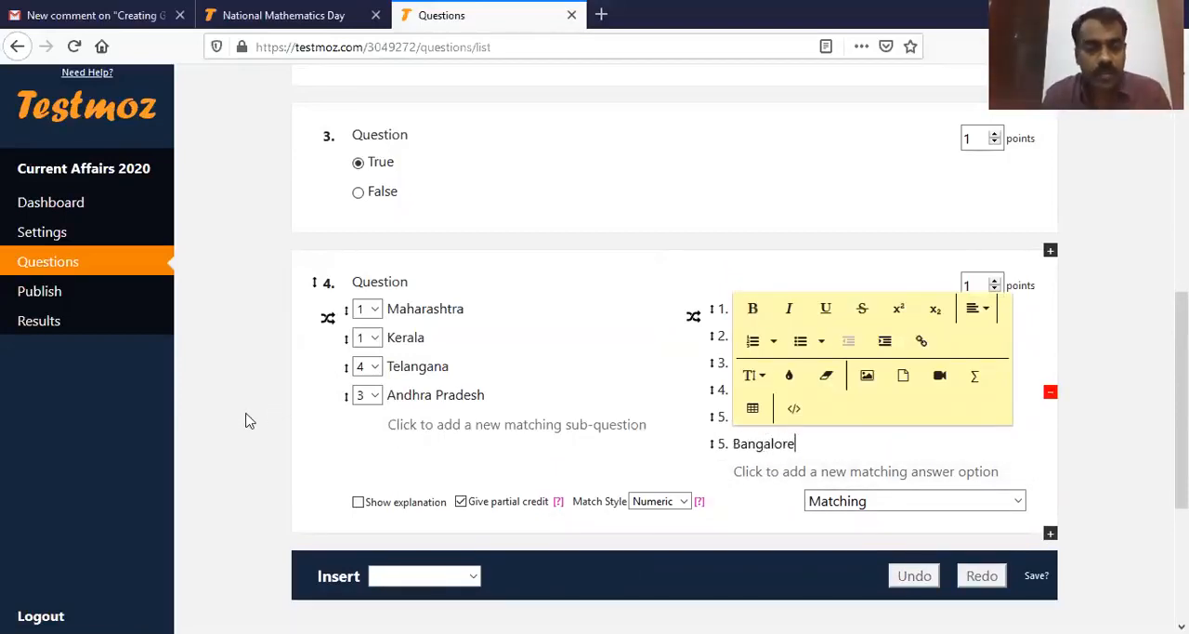
left_click(288, 423)
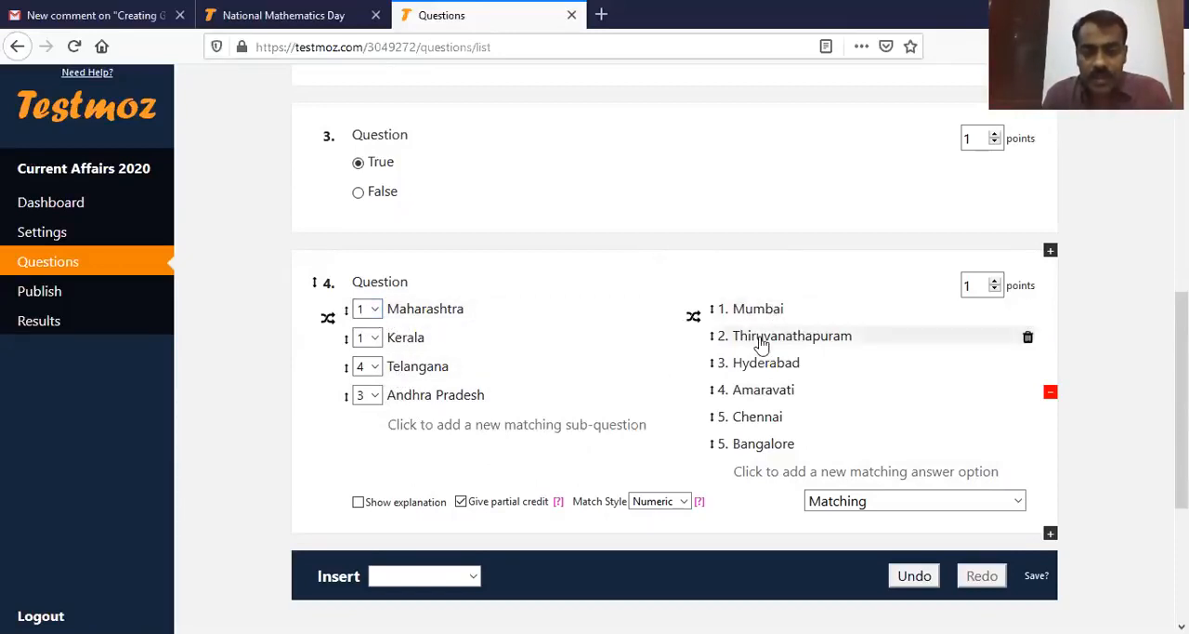
Step: Set the correct matches to 2 for Kerala, 3 for Telangana and 4 for Andhra Pradesh
left_click(374, 338)
left_click(364, 372)
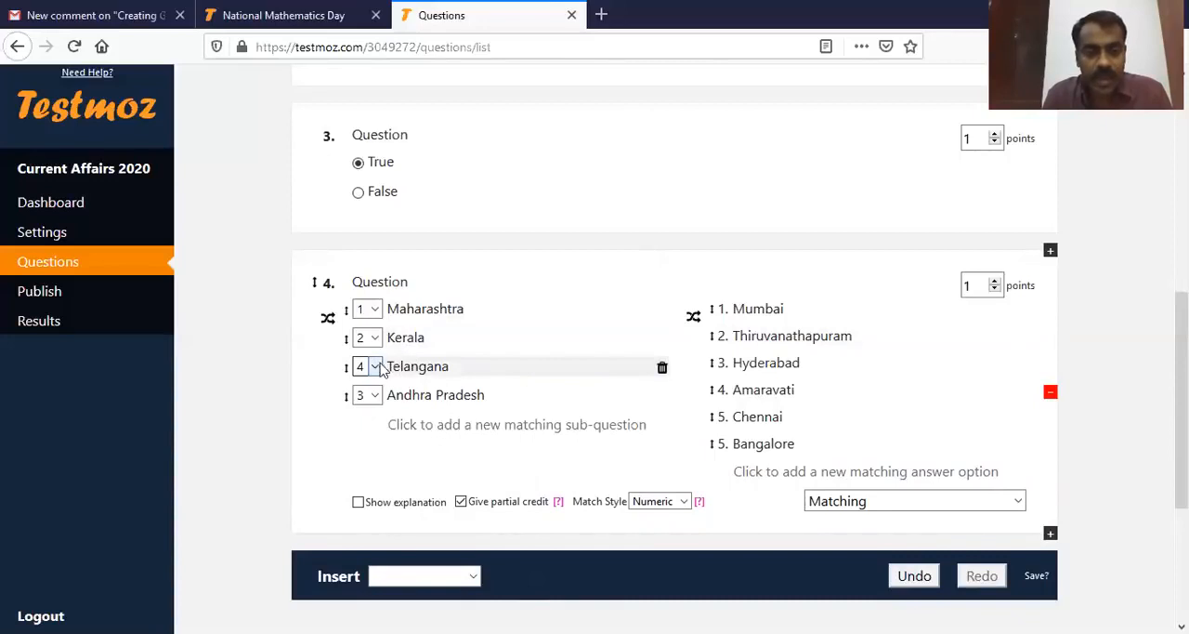
left_click(374, 368)
left_click(386, 455)
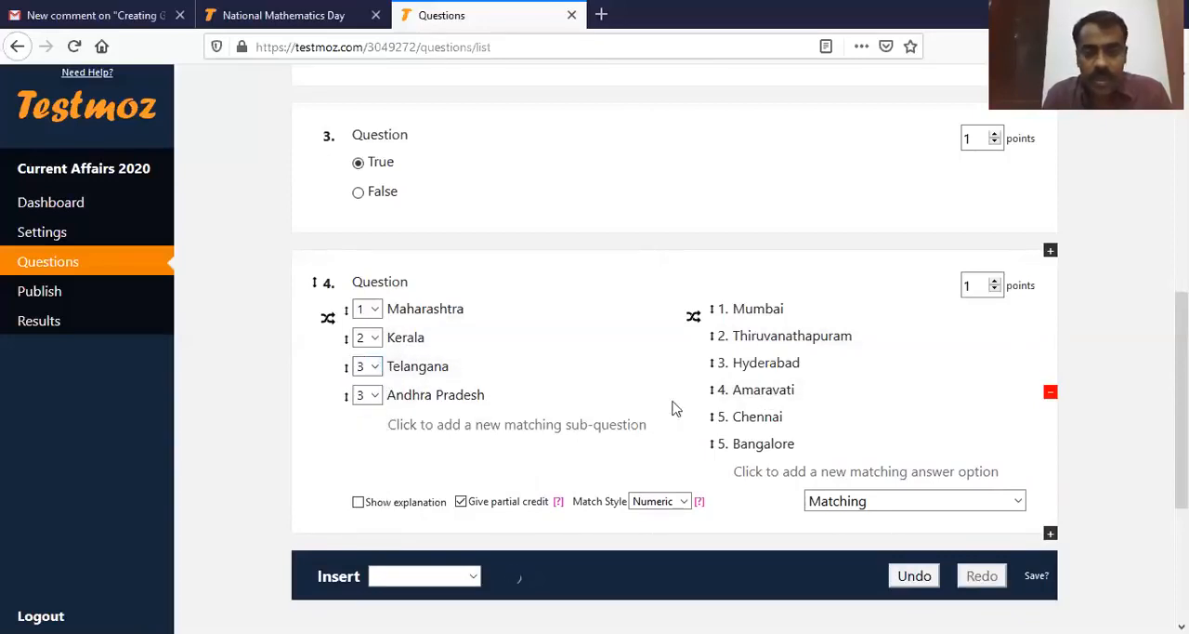
left_click(374, 395)
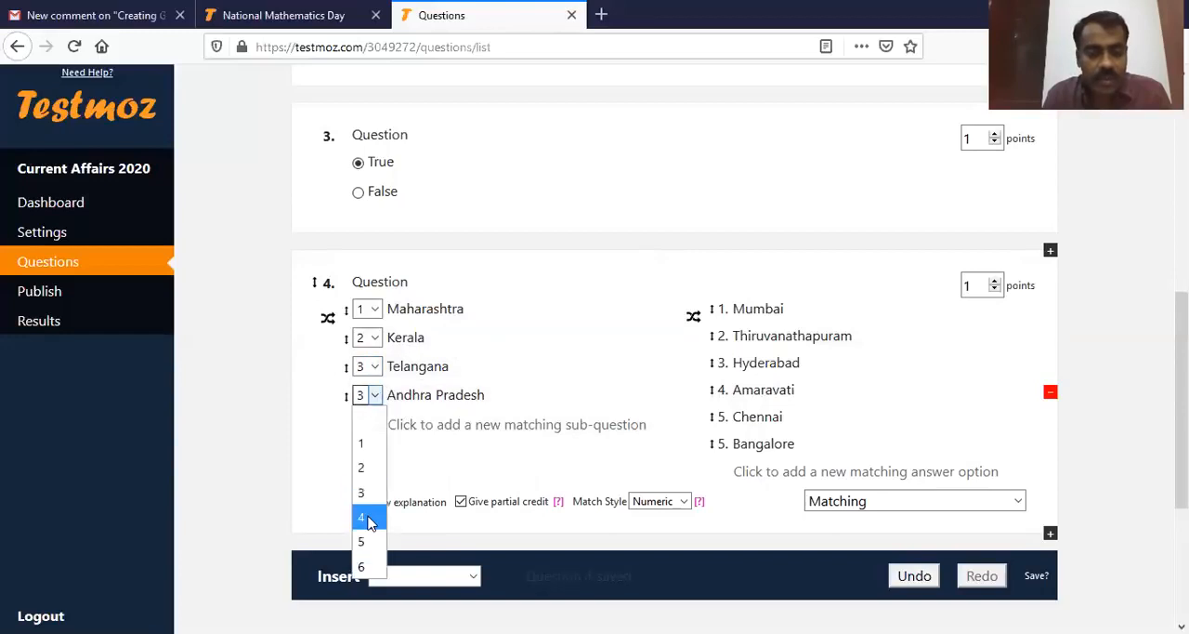
left_click(372, 517)
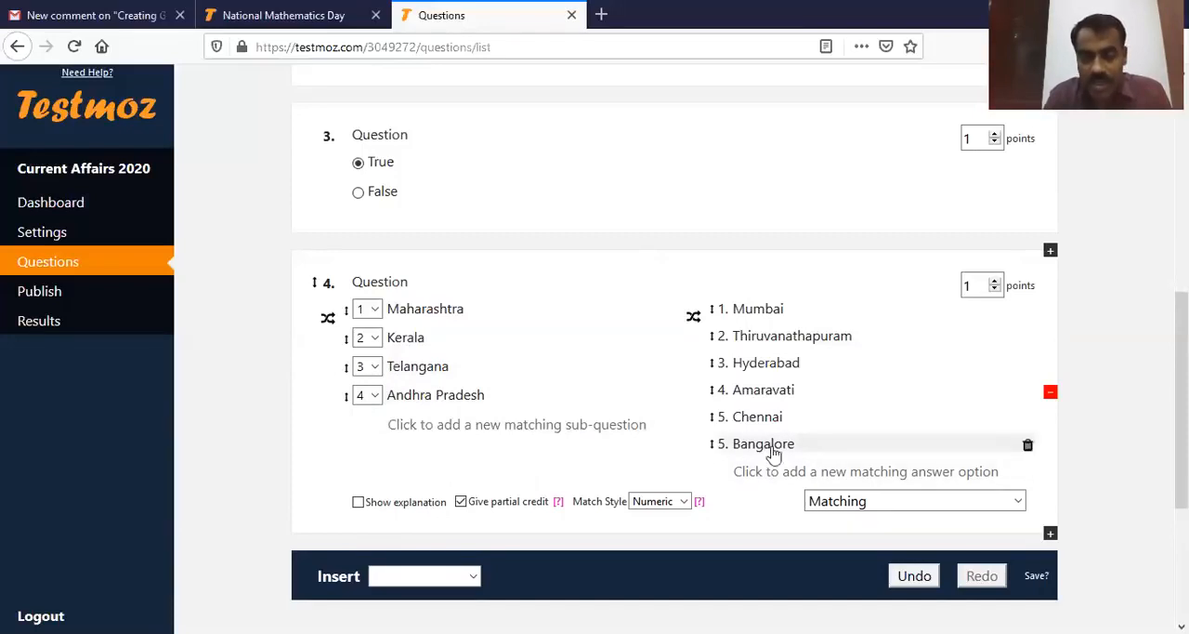
left_click(371, 395)
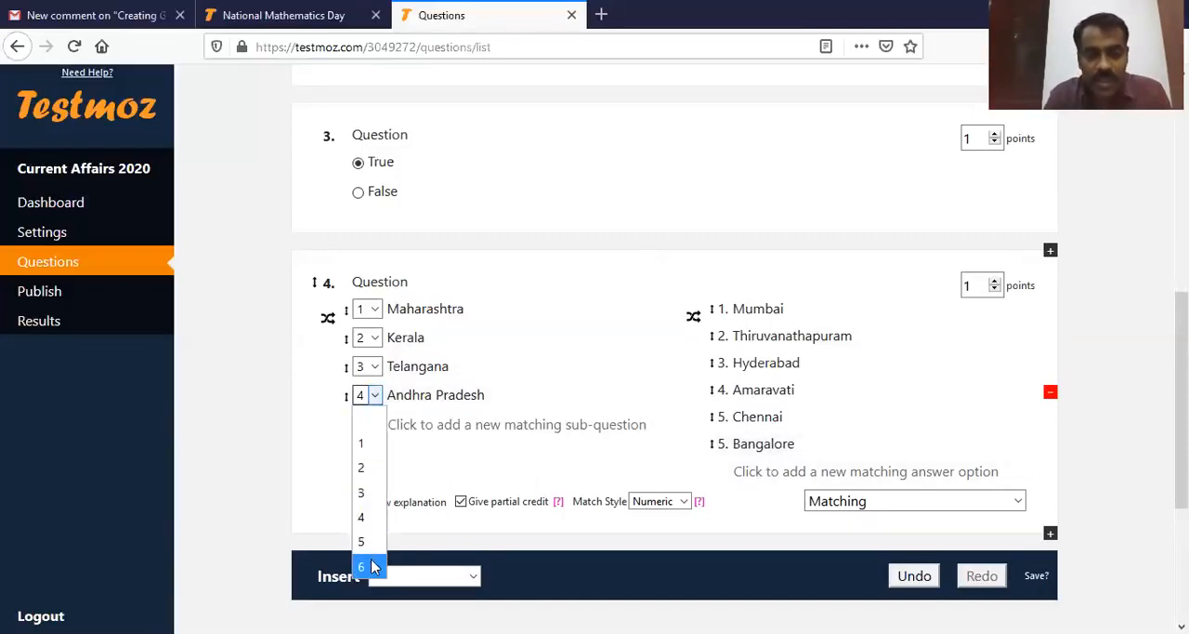
left_click(369, 522)
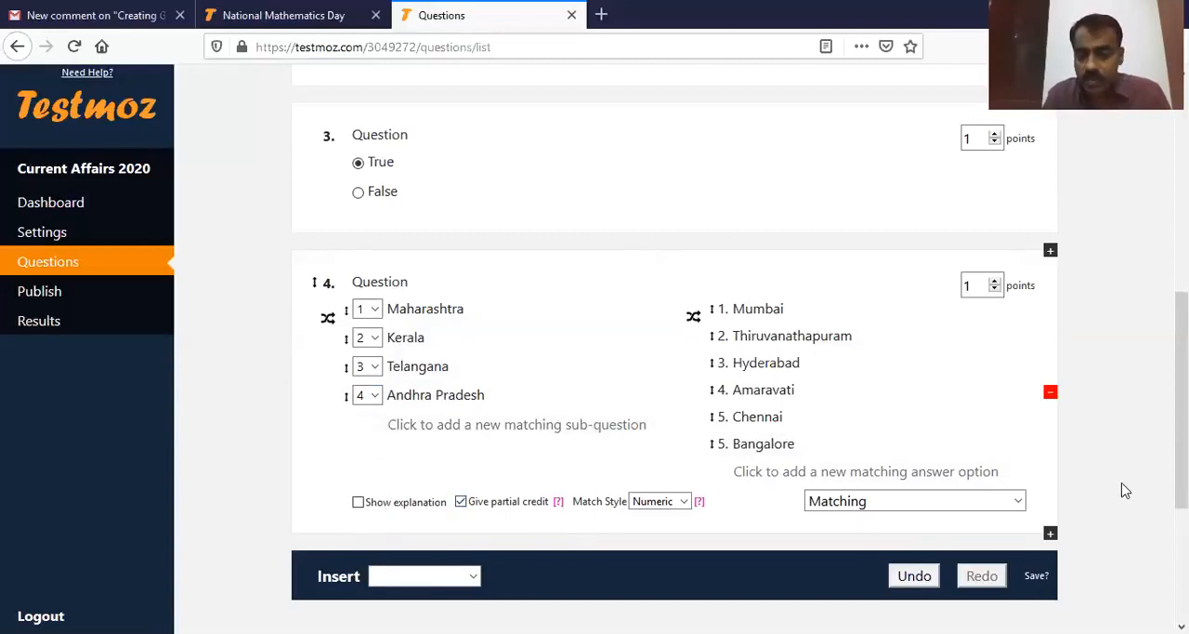
Step: Insert a graded Fill in the blank question with the text "How many states are there in India currently"
scroll(1132, 433, "down", 2)
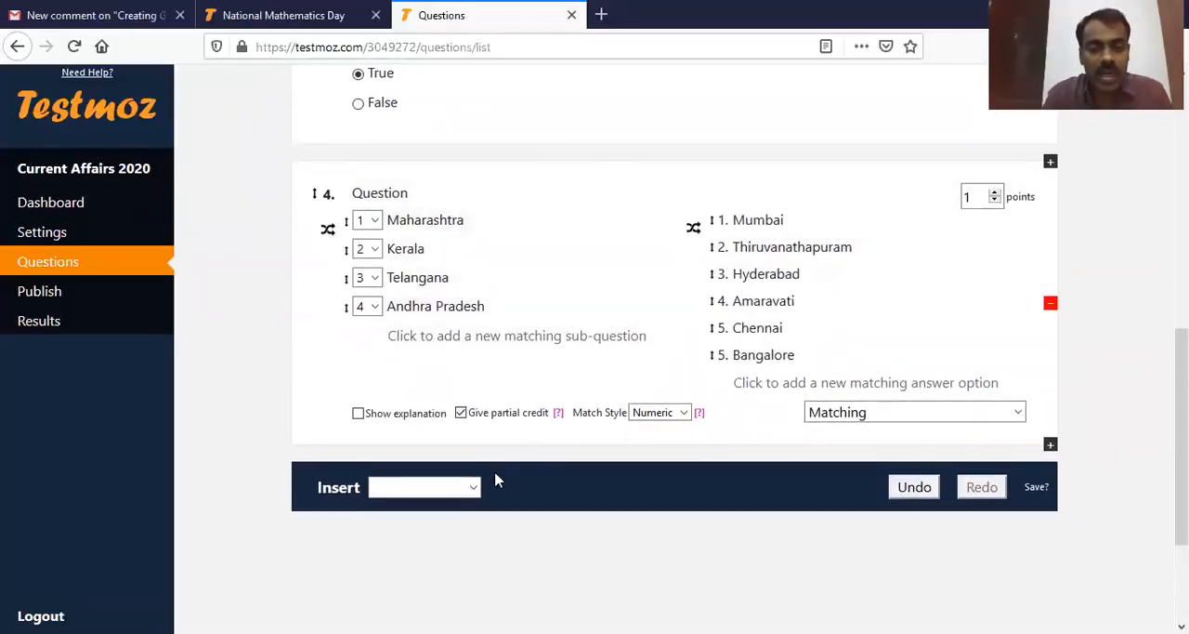
left_click(474, 489)
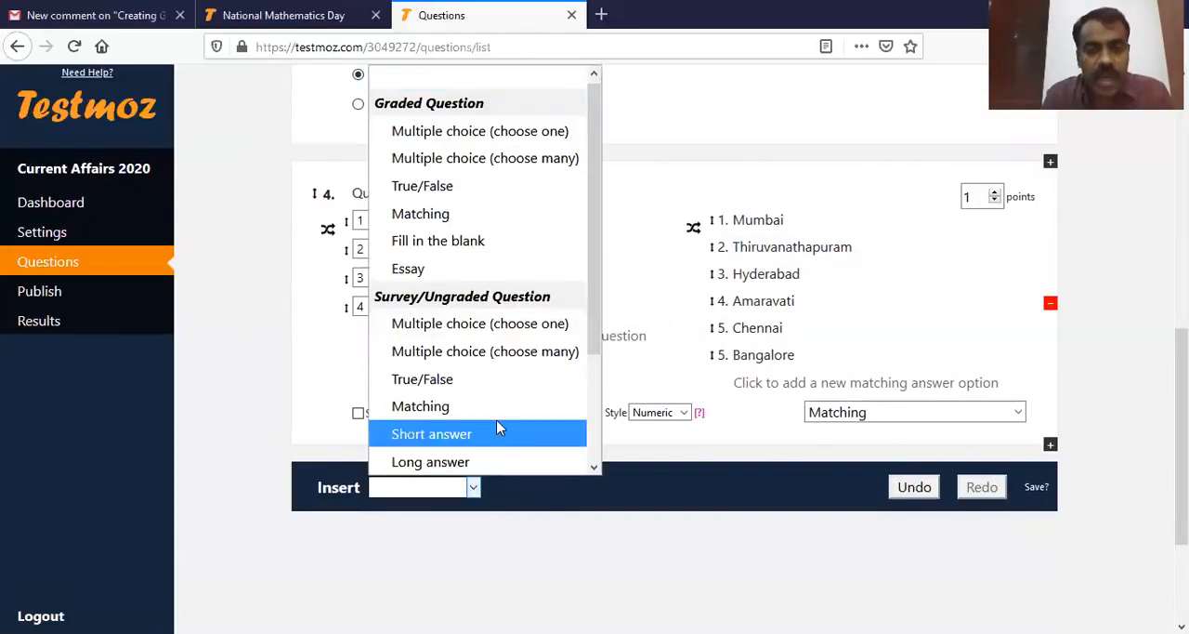
left_click(494, 244)
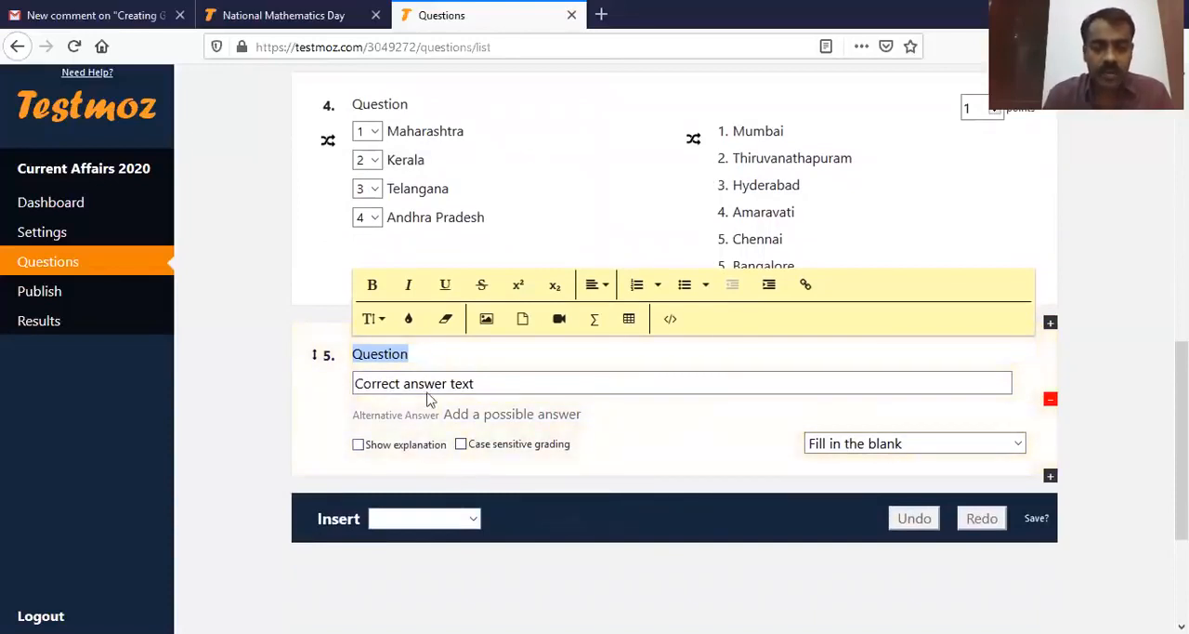
left_click(477, 356)
left_click_drag(423, 350, 351, 351)
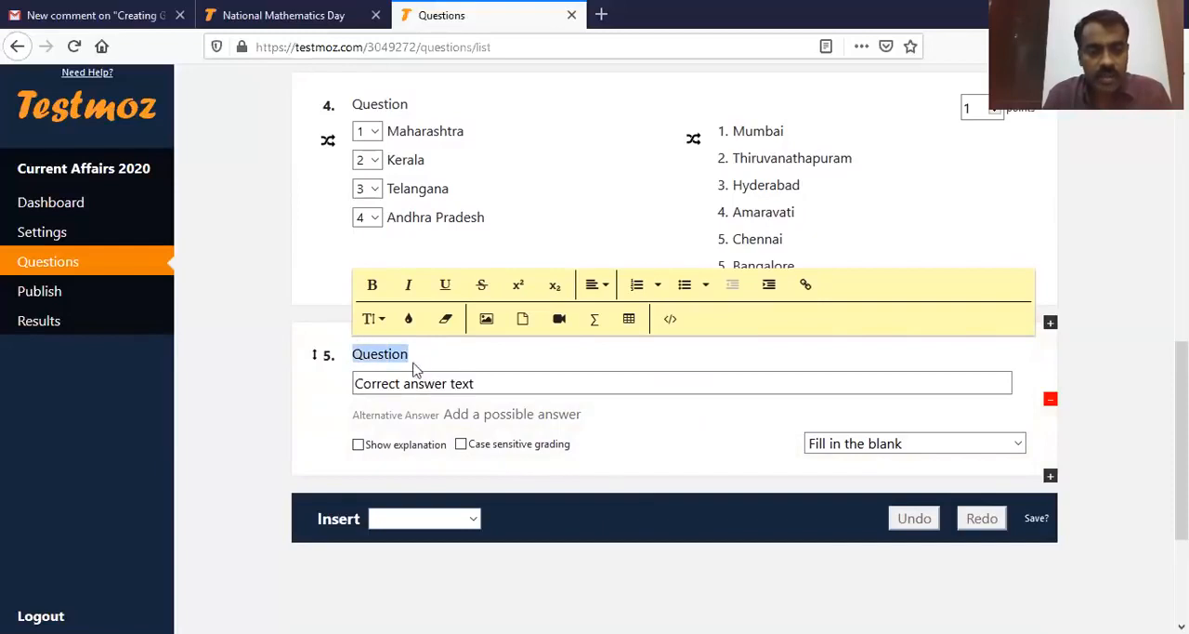
type("How ma")
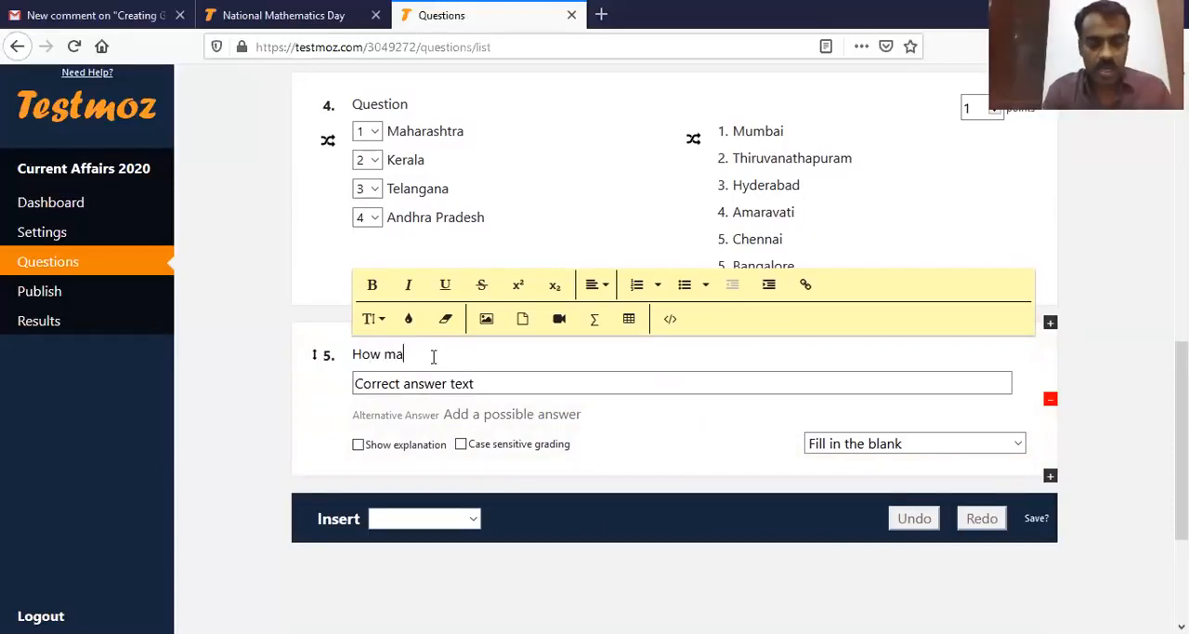
type("ny states are there in India currently")
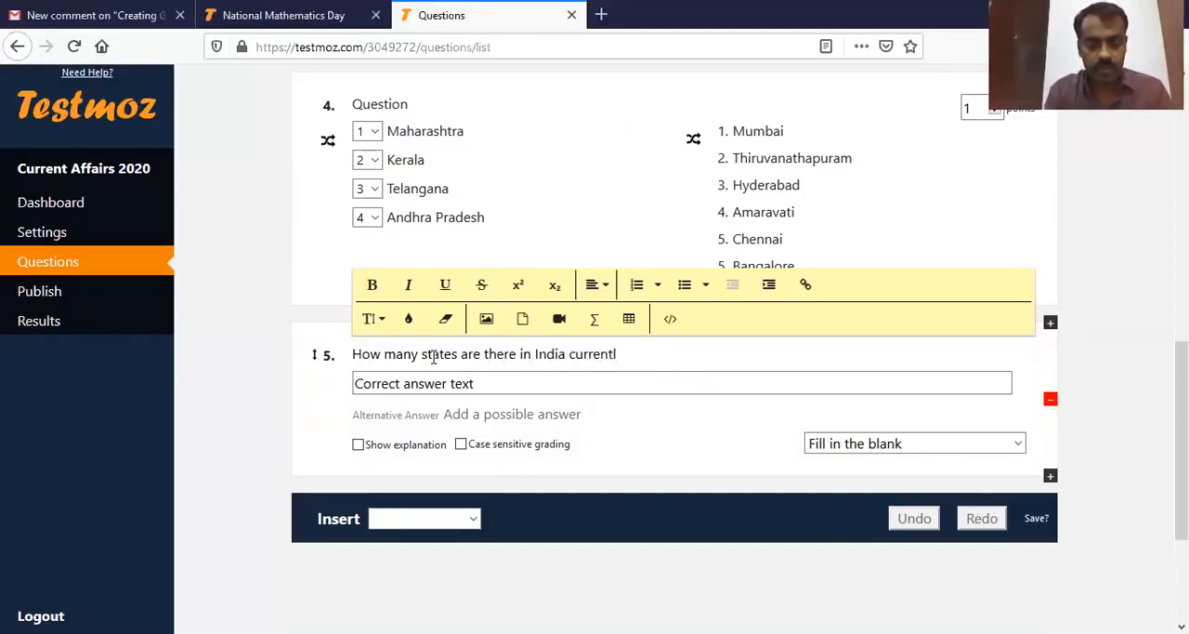
Step: Set the correct answer of the states question to "29" and add "Twenty nine" as an alternative answer
left_click(577, 384)
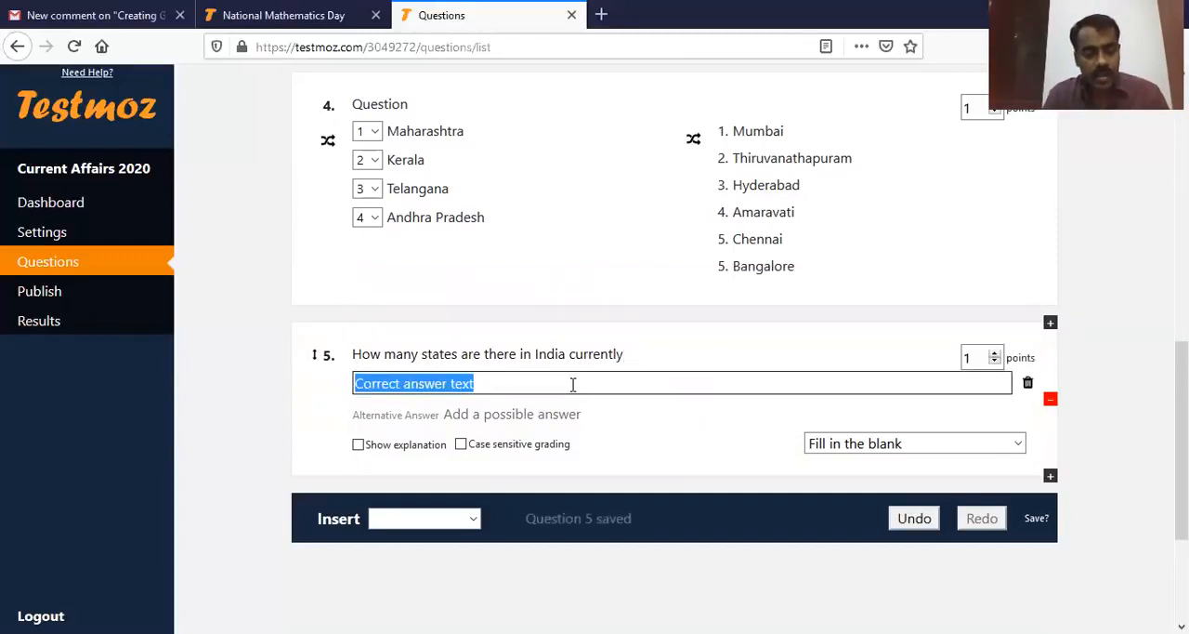
type("29")
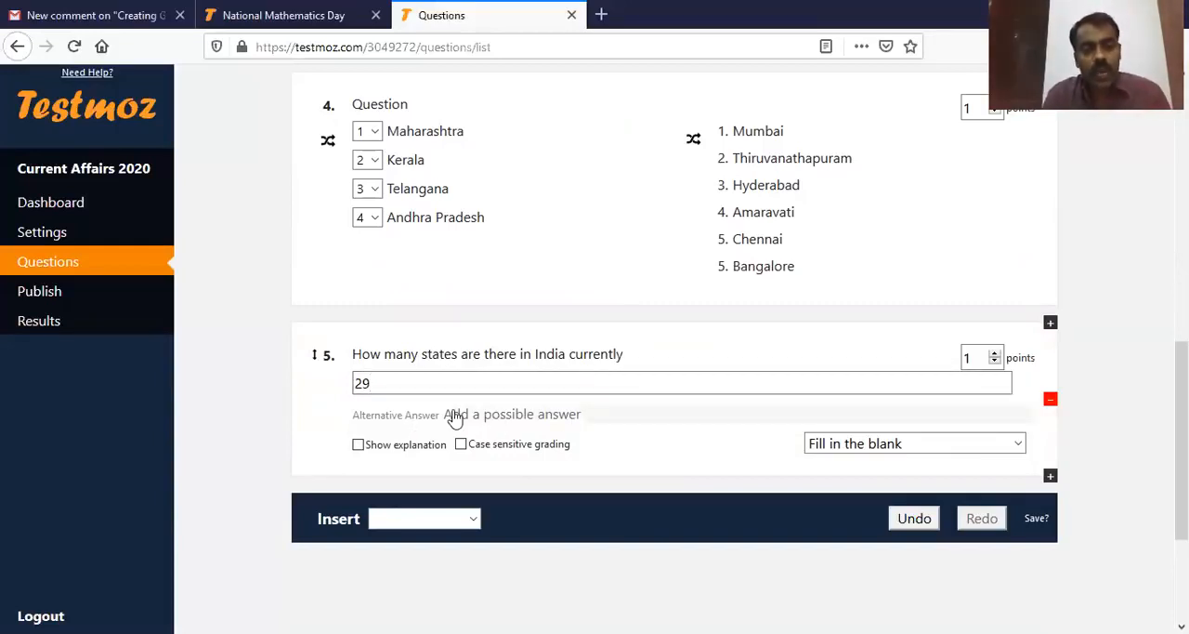
left_click(507, 420)
type("Twwe")
type("nty nine")
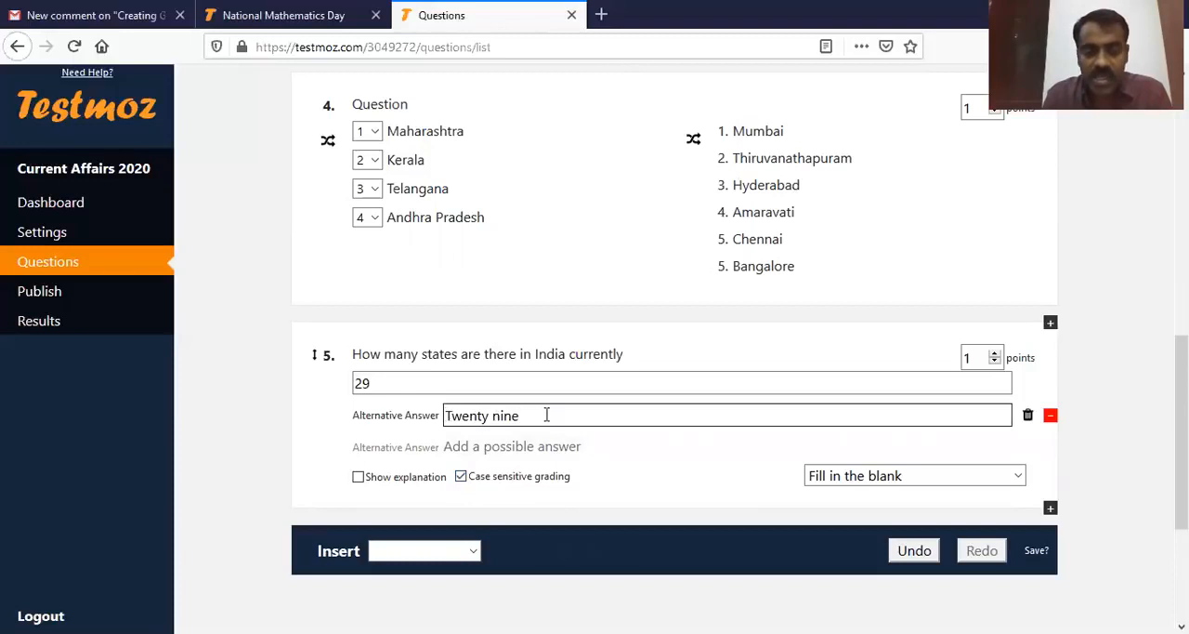
Step: Turn off case sensitive grading for the states question and add "Twenty Nine" as another alternative answer
left_click(462, 477)
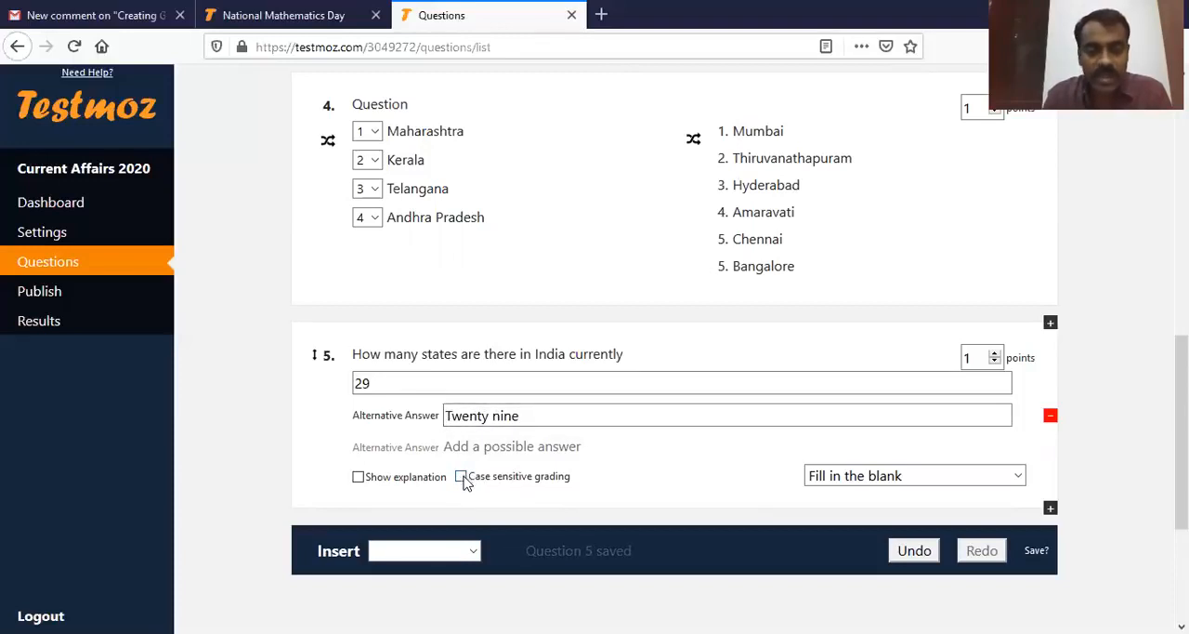
left_click(523, 447)
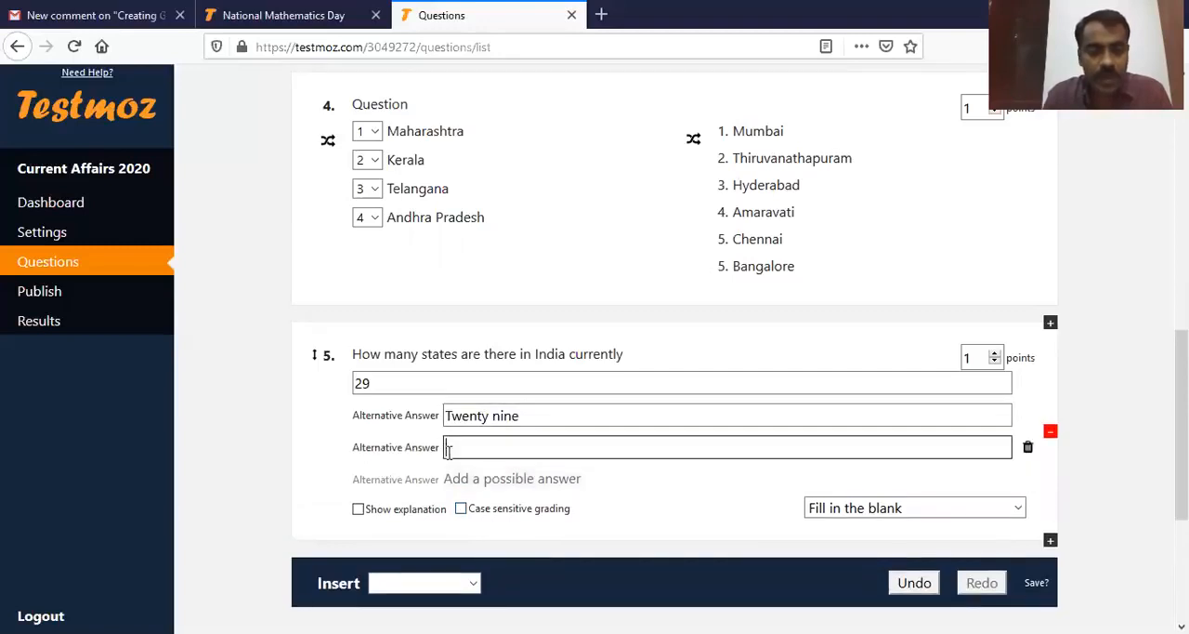
type("Twenty Nine")
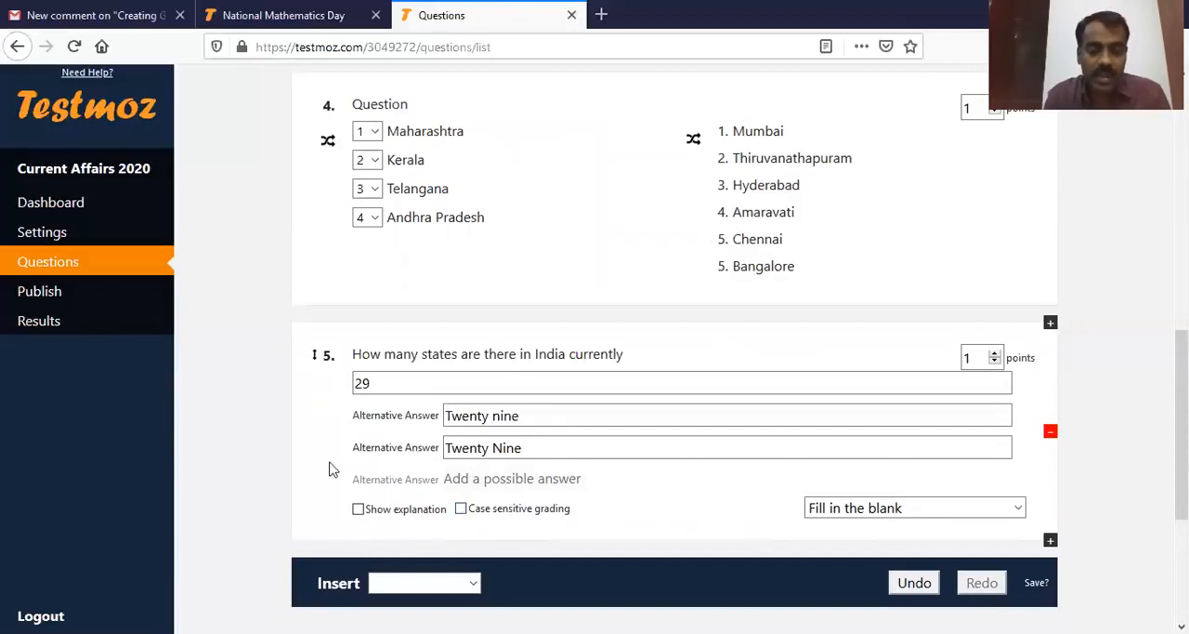
Step: Look through the available question types and review the questions already added to the test
scroll(481, 520, "down", 2)
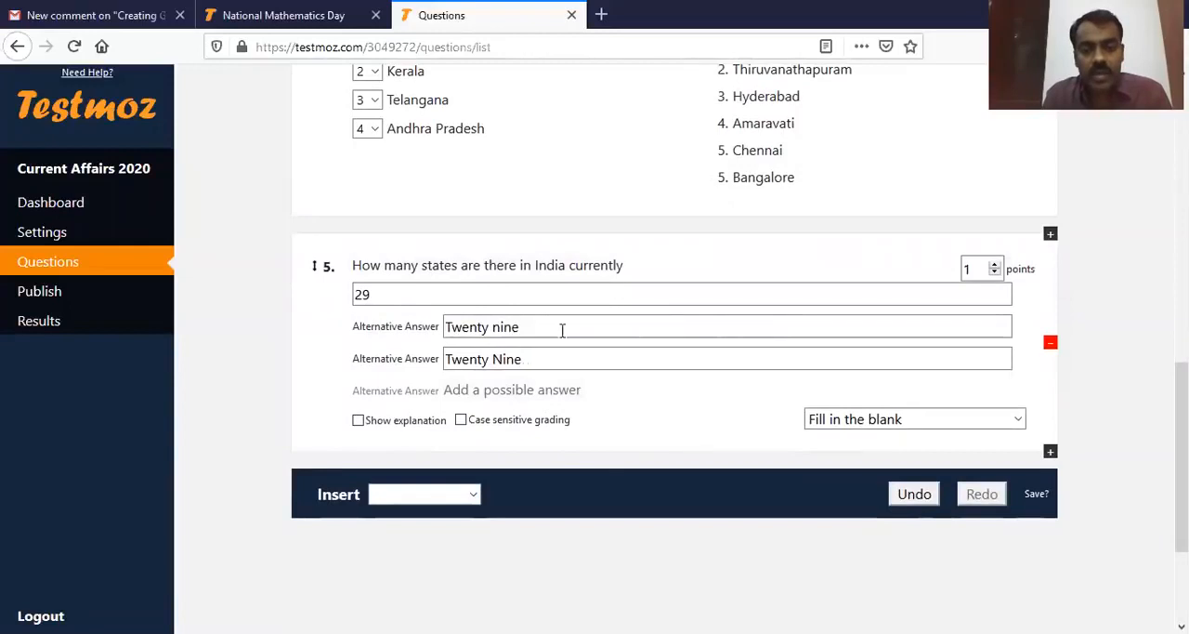
left_click(473, 494)
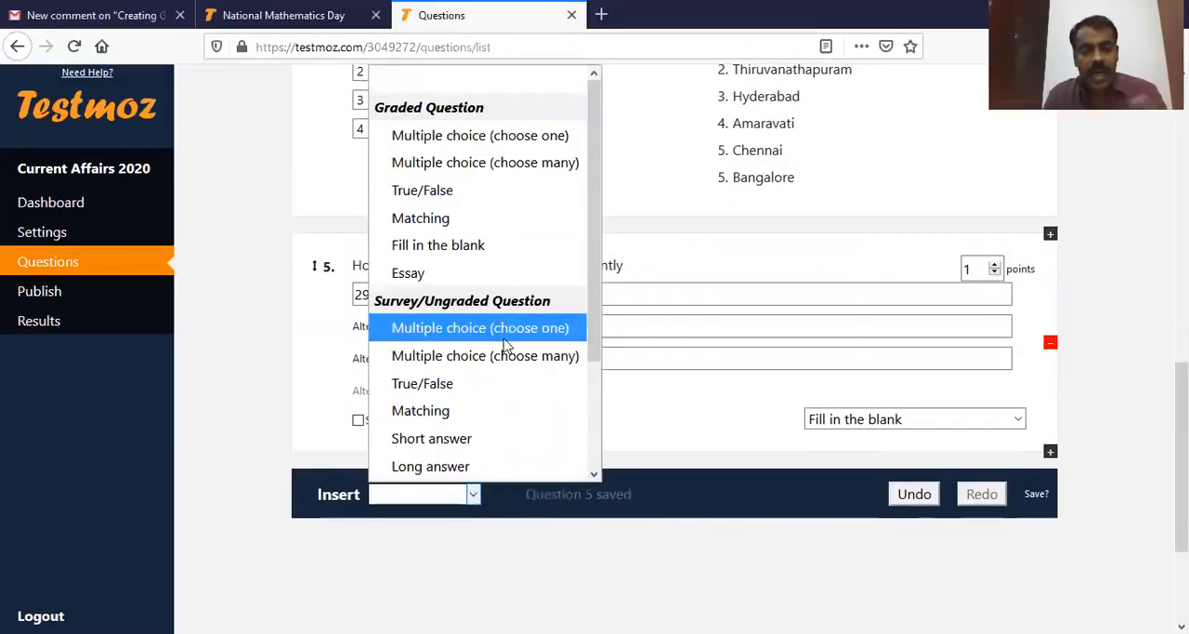
scroll(525, 404, "down", 1)
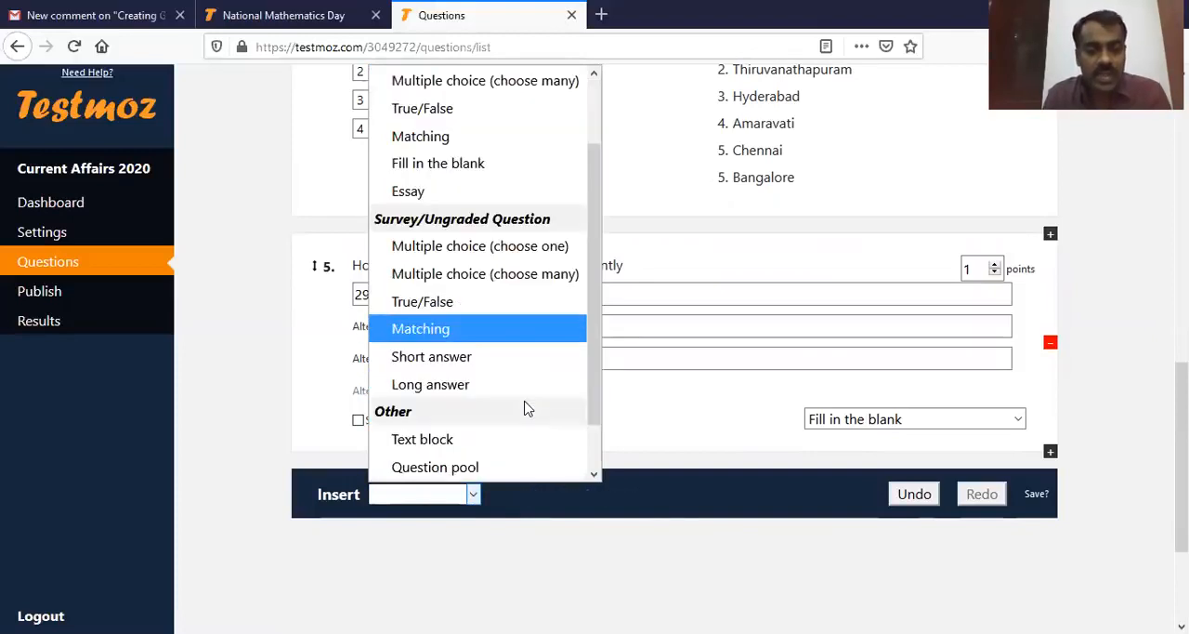
scroll(483, 390, "up", 1)
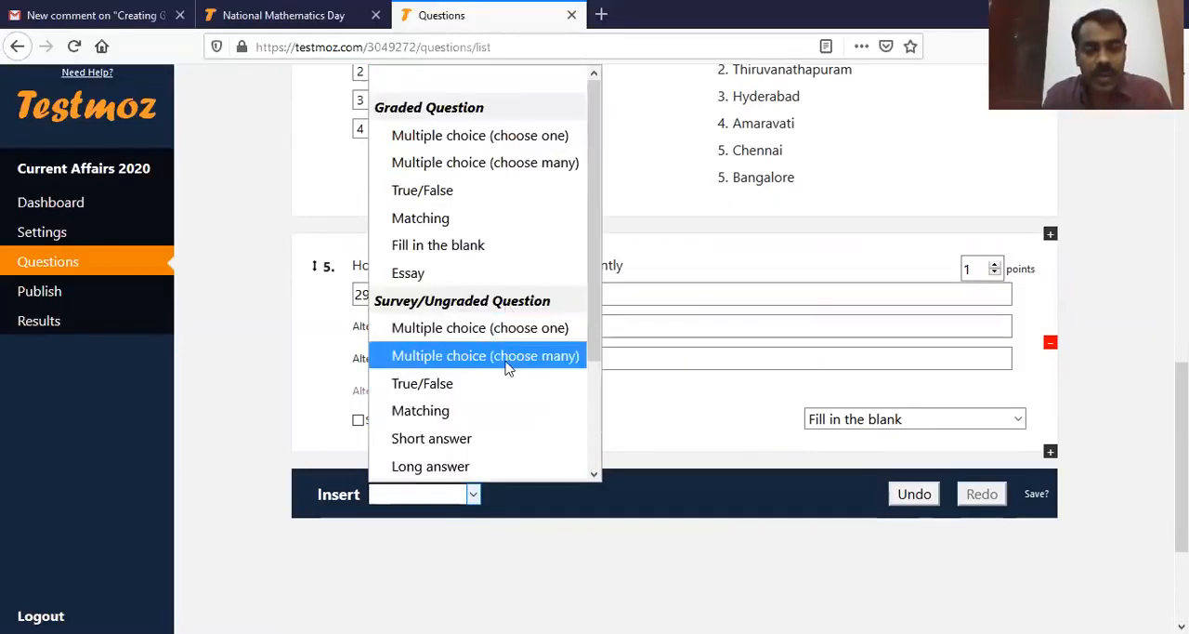
left_click(582, 571)
scroll(619, 512, "down", 1)
scroll(620, 504, "up", 3)
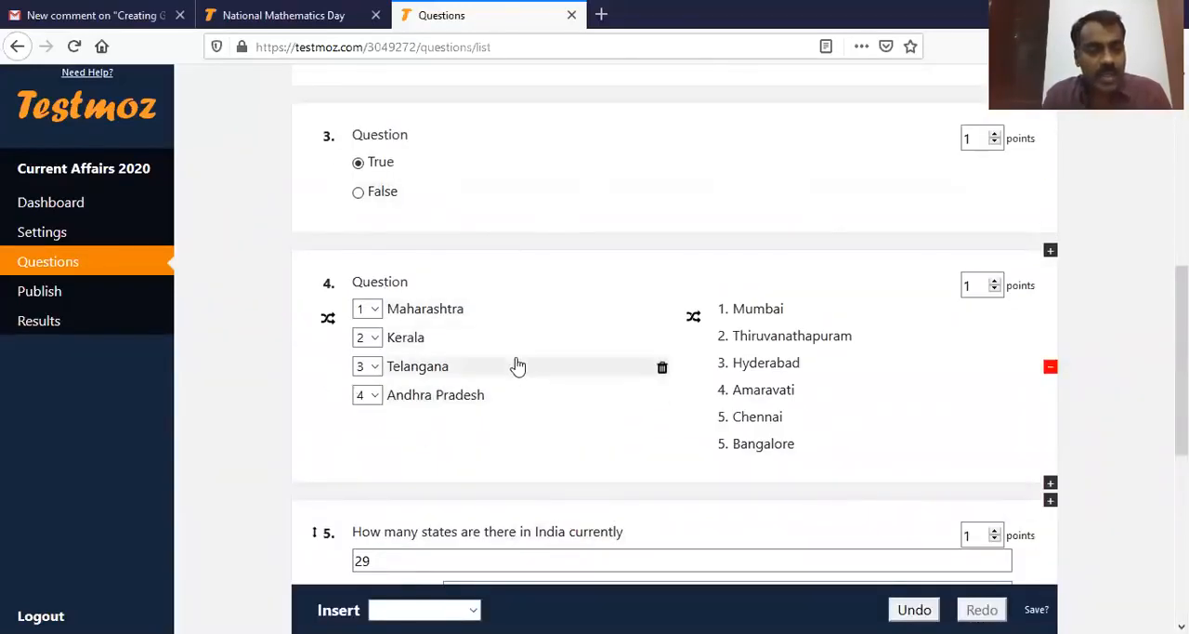
scroll(520, 406, "down", 2)
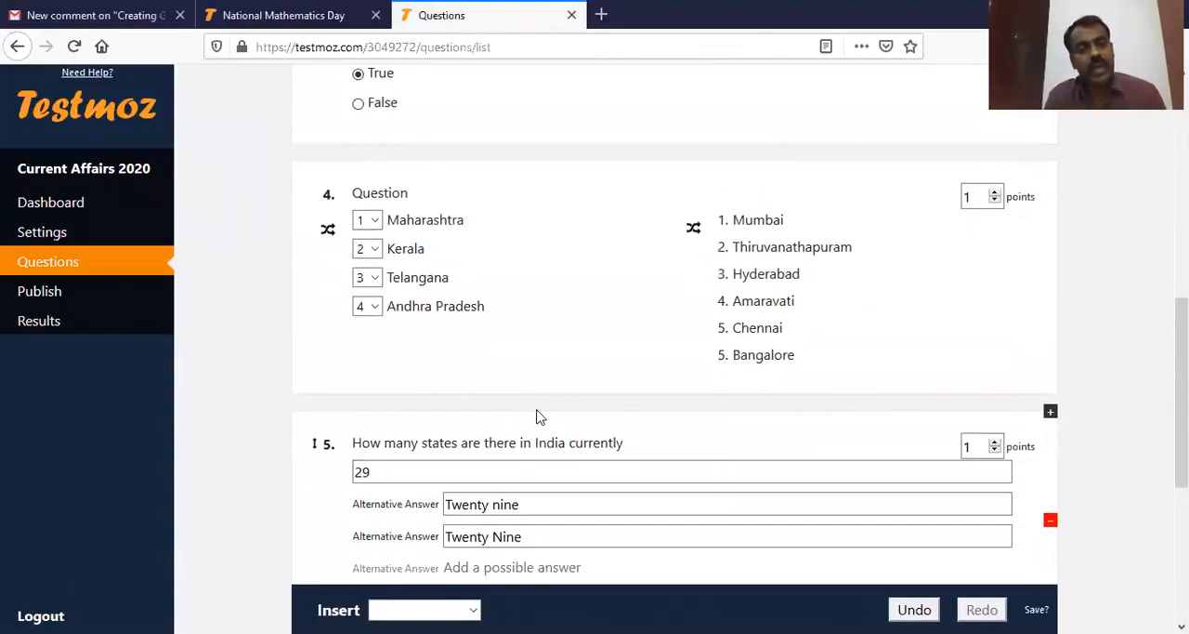
scroll(619, 456, "down", 4)
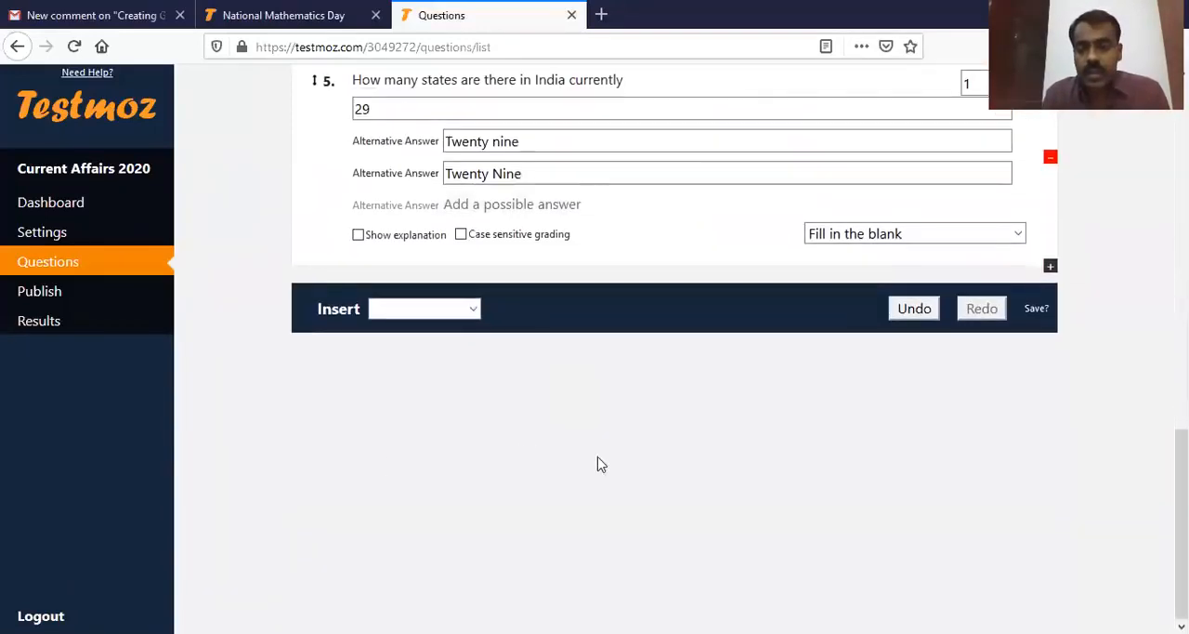
scroll(79, 263, "up", 3)
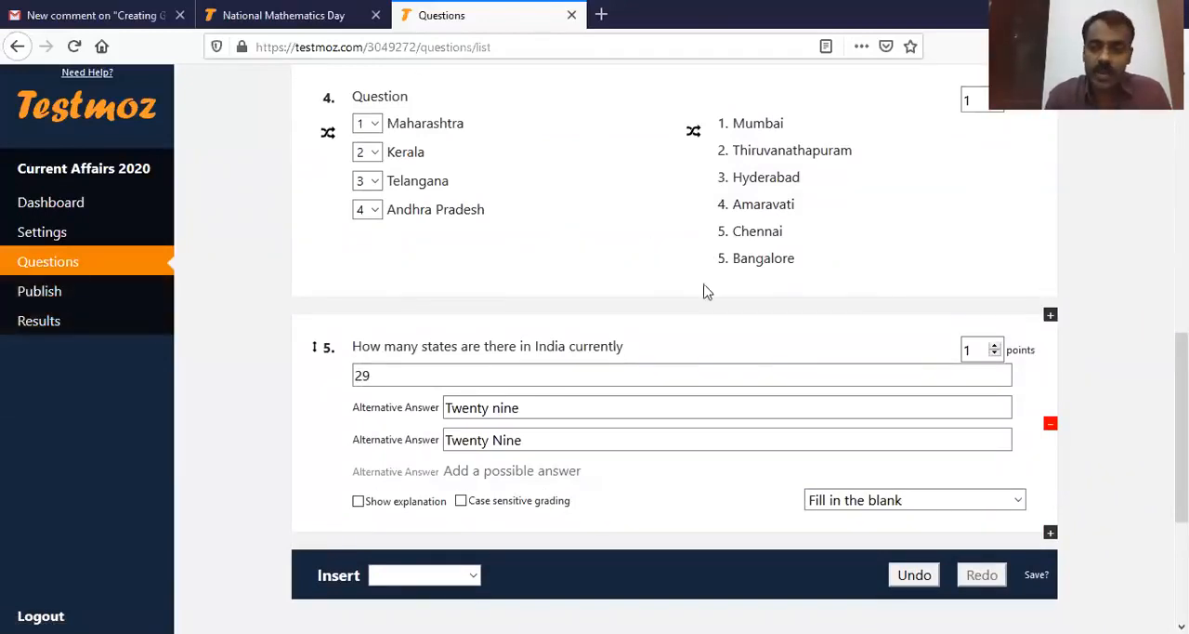
scroll(722, 422, "down", 3)
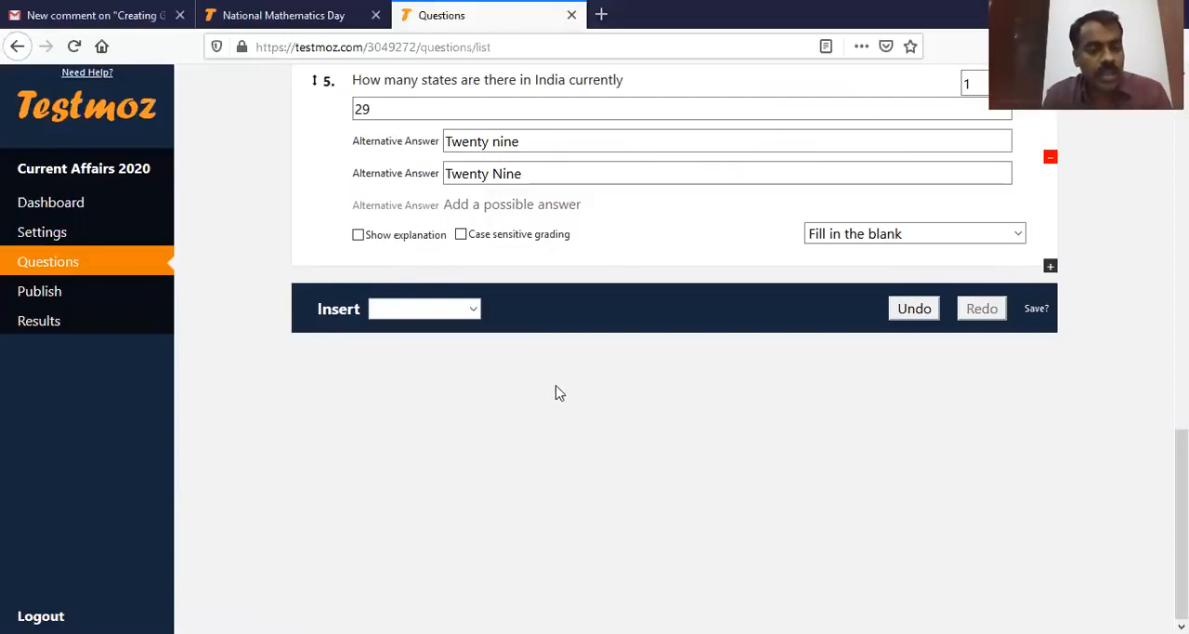
Step: Go to the test's publishing page and start a student preview of the unpublished test
left_click(49, 294)
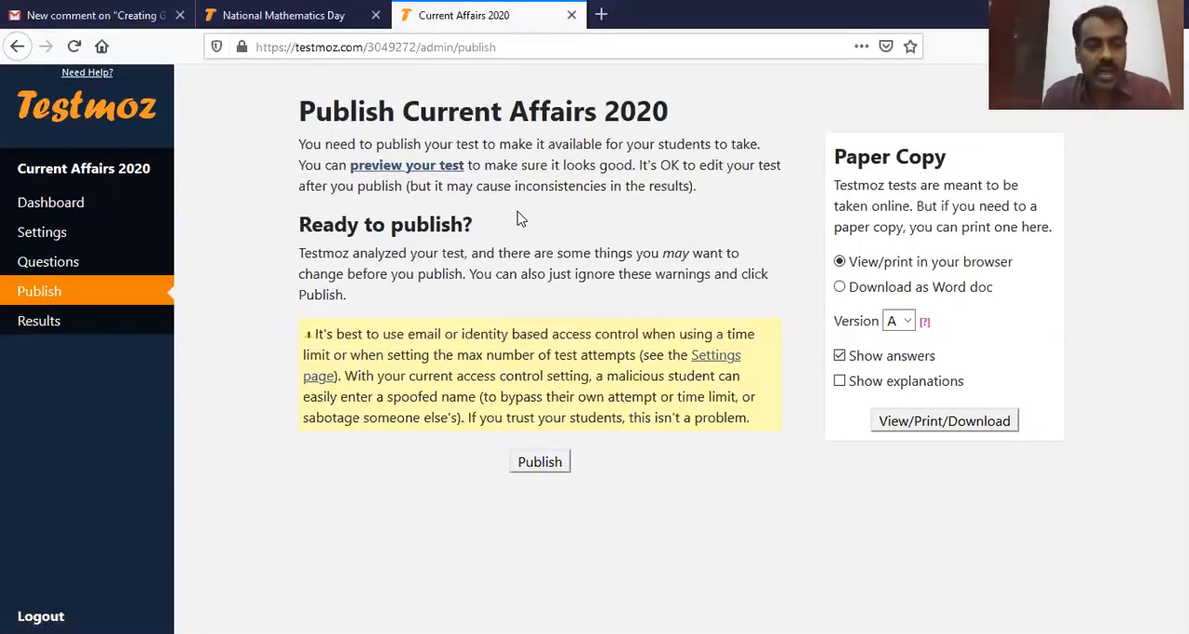
left_click(428, 168)
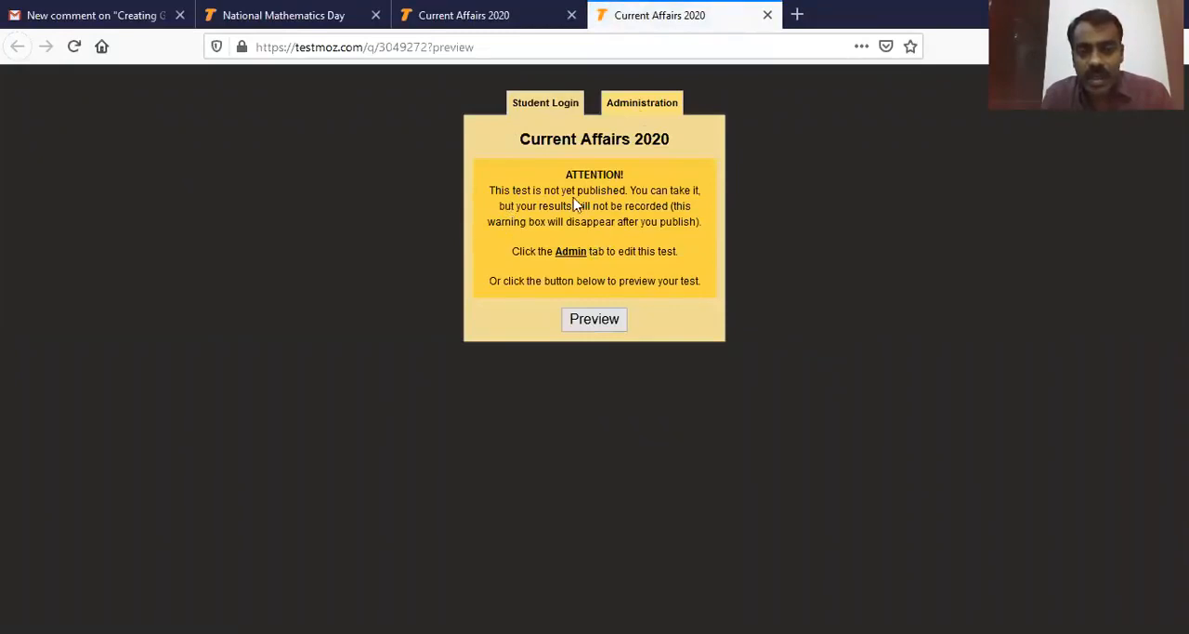
left_click(606, 322)
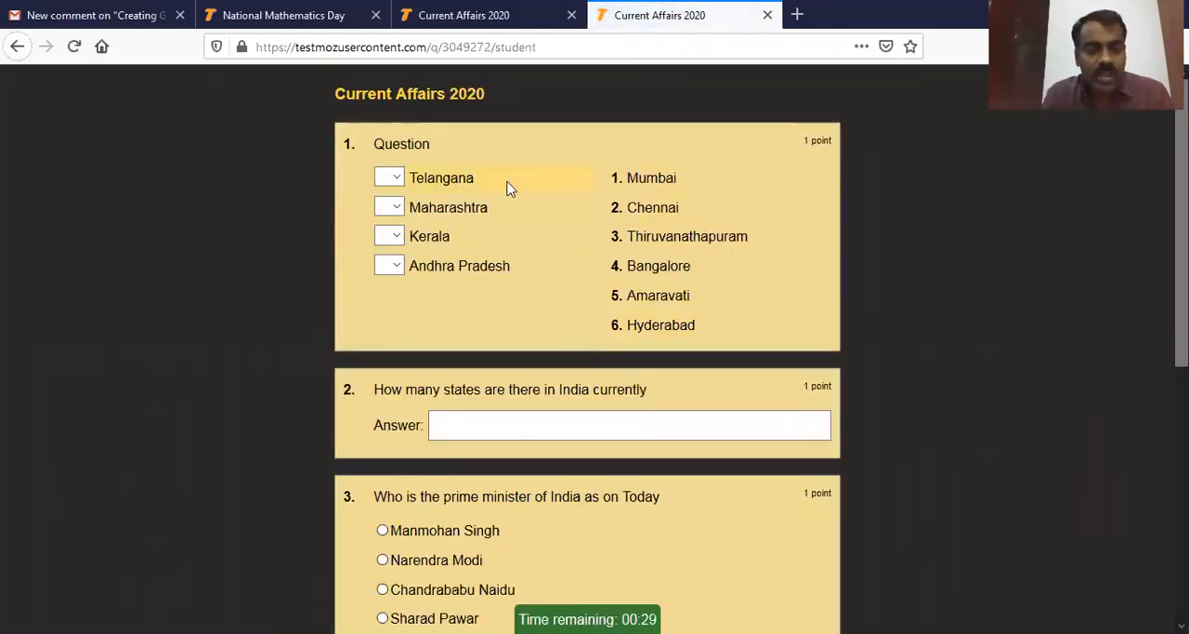
Step: Answer the preview's matching question with 6 for Telangana, 1 for Maharashtra, 3 for Kerala and 5 for Andhra Pradesh
left_click(398, 179)
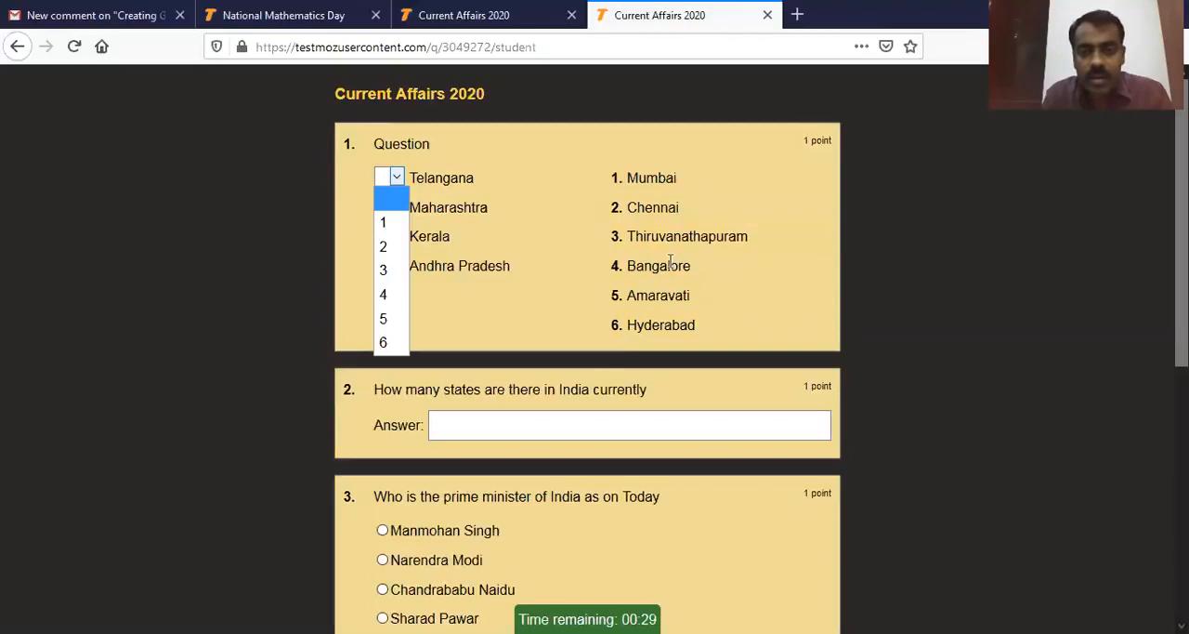
left_click(402, 349)
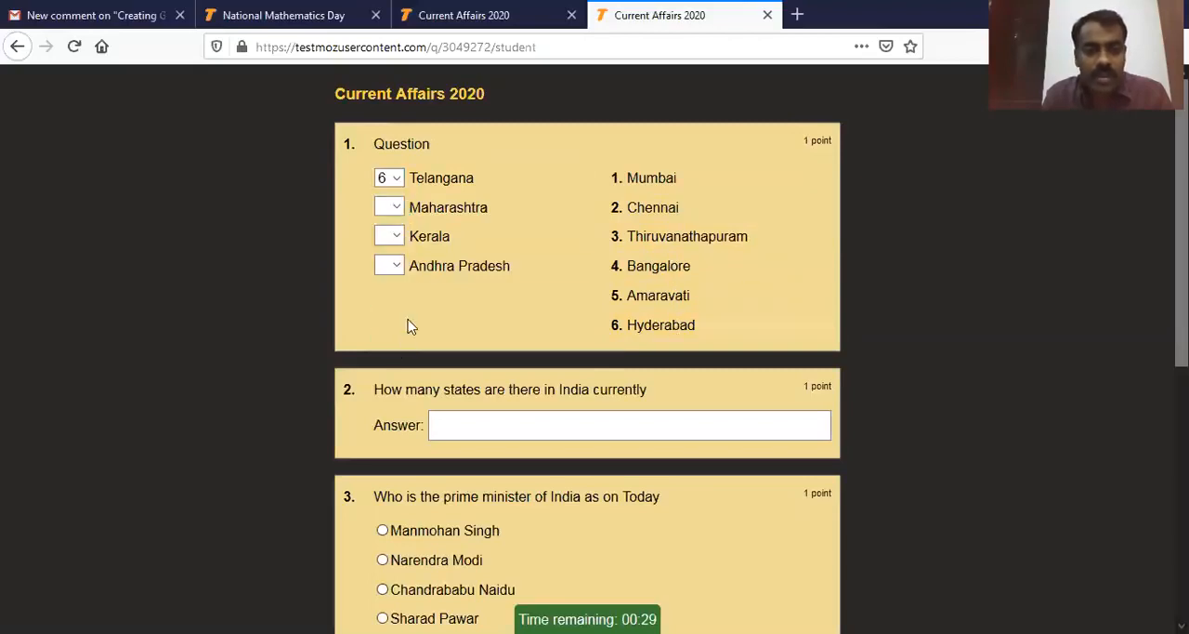
left_click(399, 209)
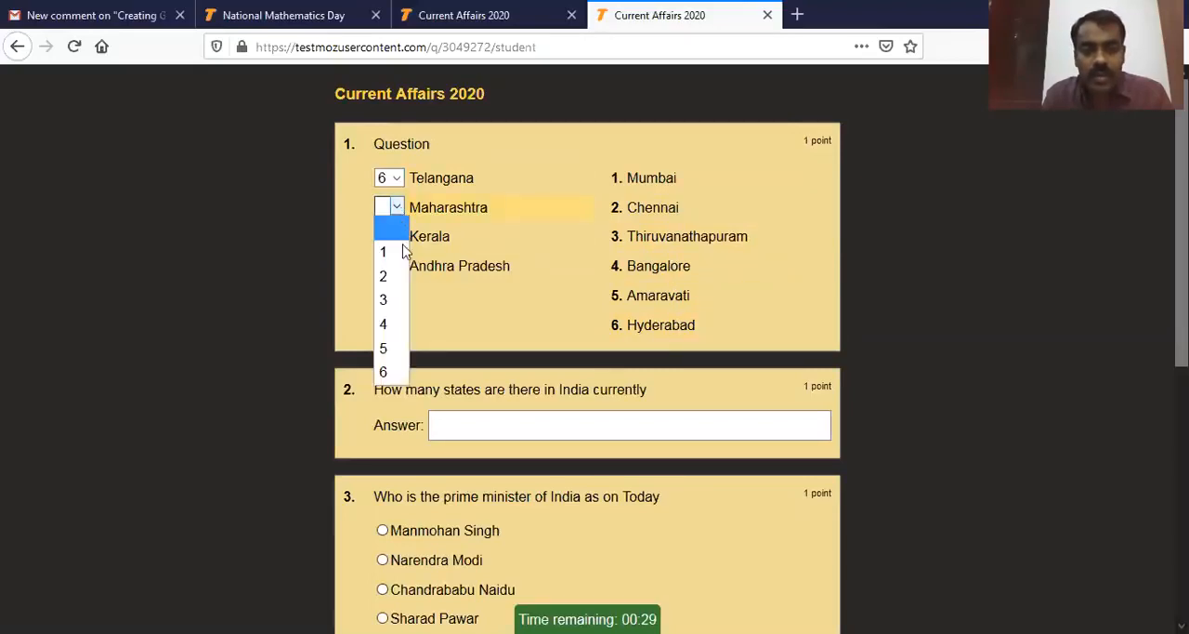
left_click(394, 252)
left_click(400, 240)
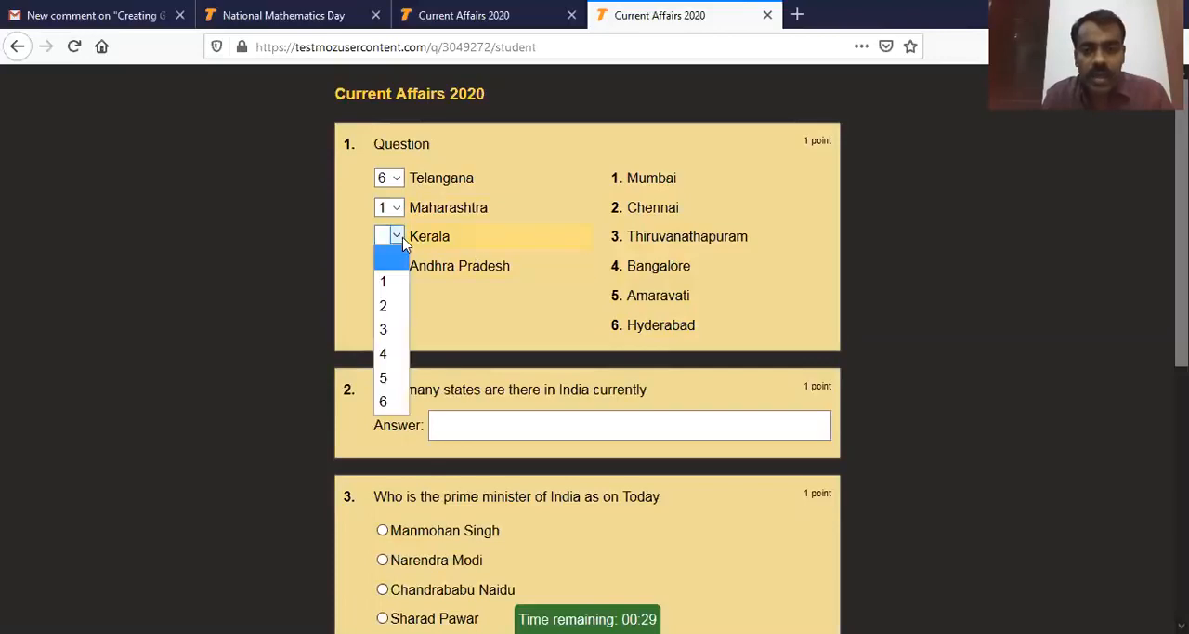
left_click(393, 328)
left_click(397, 266)
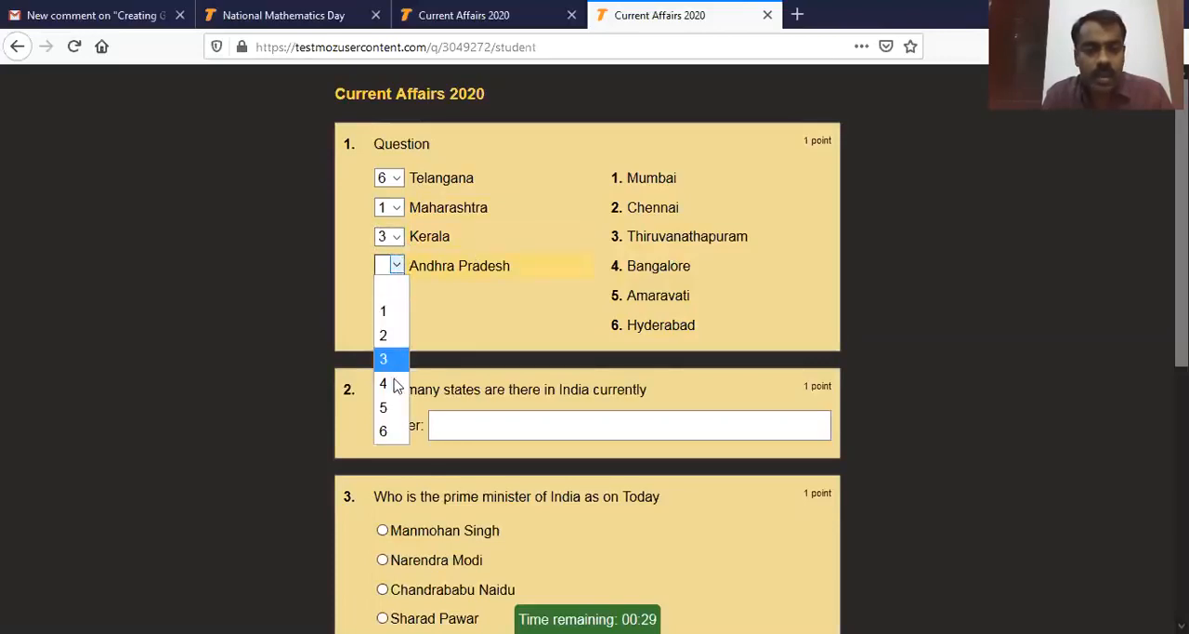
left_click(396, 407)
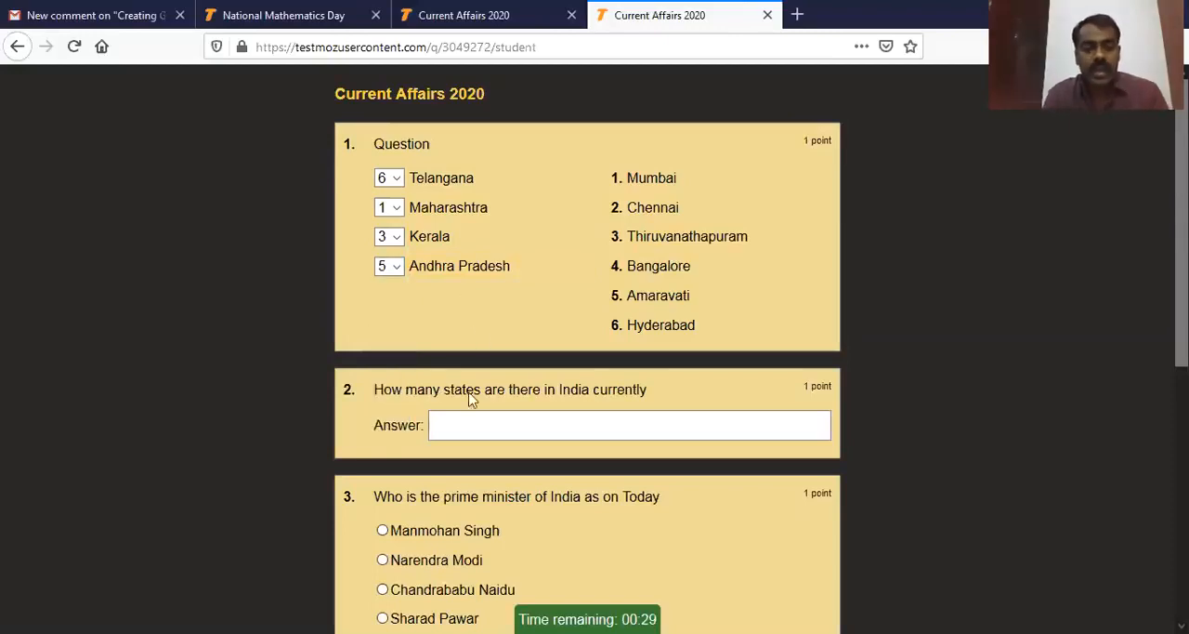
Step: Answer the states question with "twenty nine" and choose "Narendra Modi" for the prime minister question
left_click(497, 431)
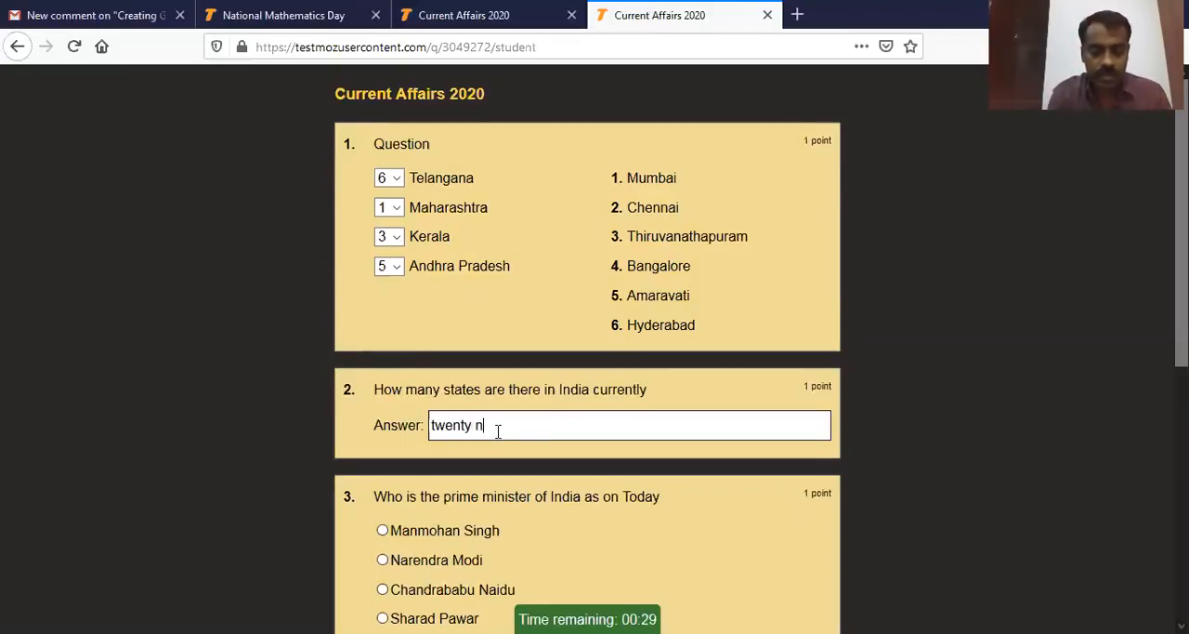
scroll(552, 427, "down", 3)
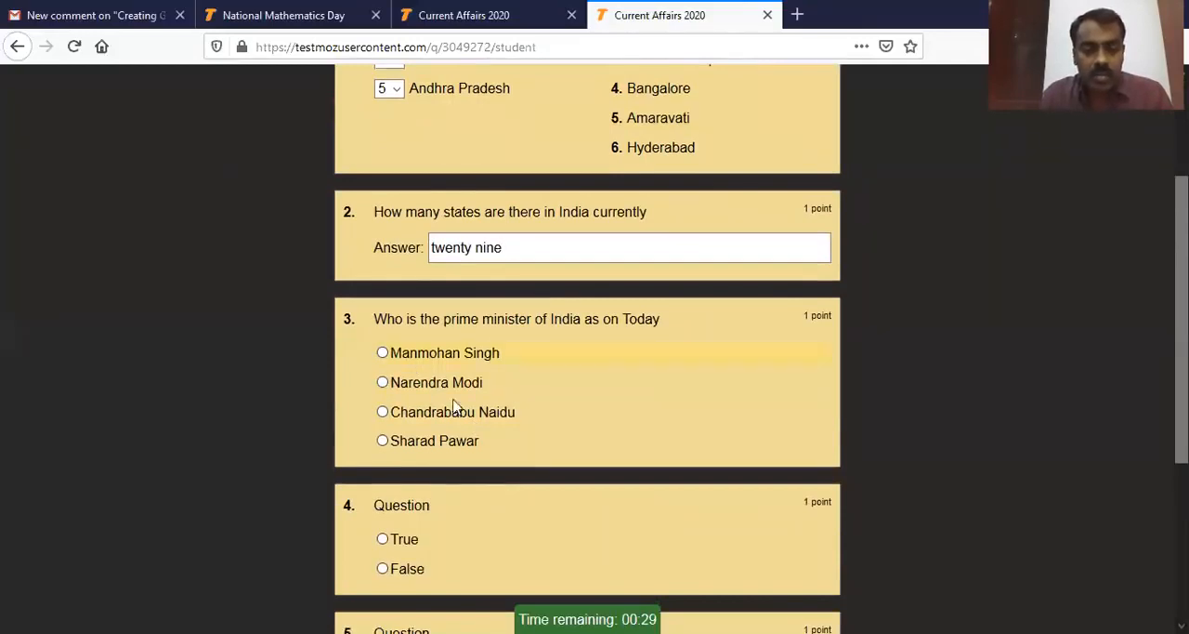
left_click(382, 383)
Step: Choose "True" for question 4 and "Choice 1" for question 5, and submit the preview test
scroll(613, 384, "down", 3)
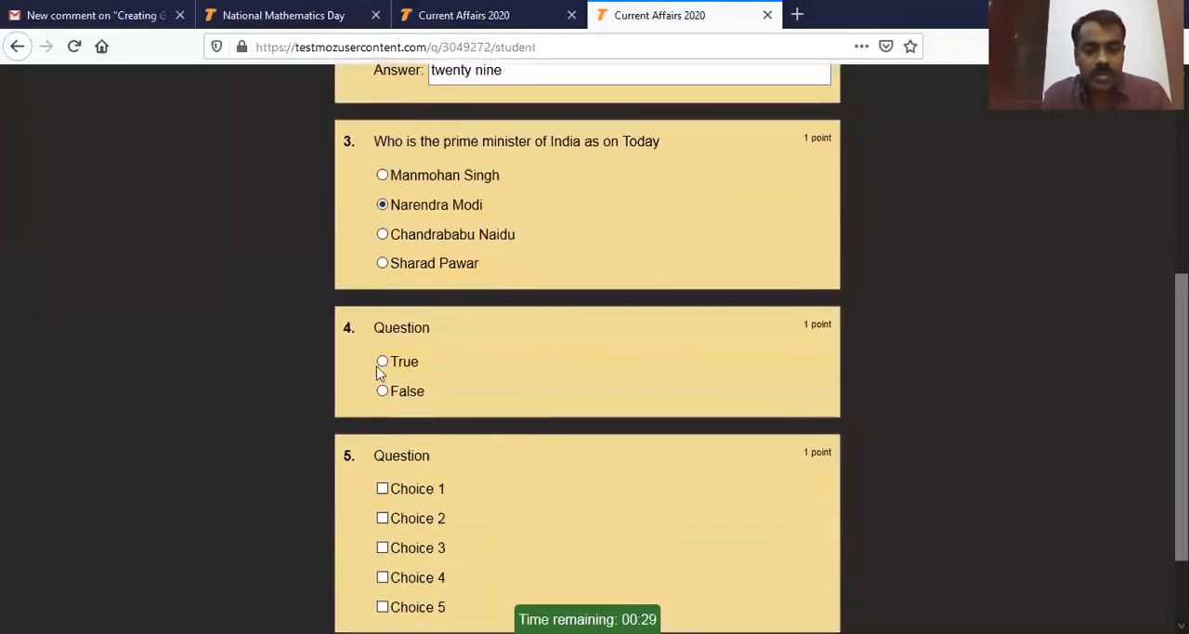
left_click(387, 363)
scroll(566, 399, "down", 2)
left_click(382, 381)
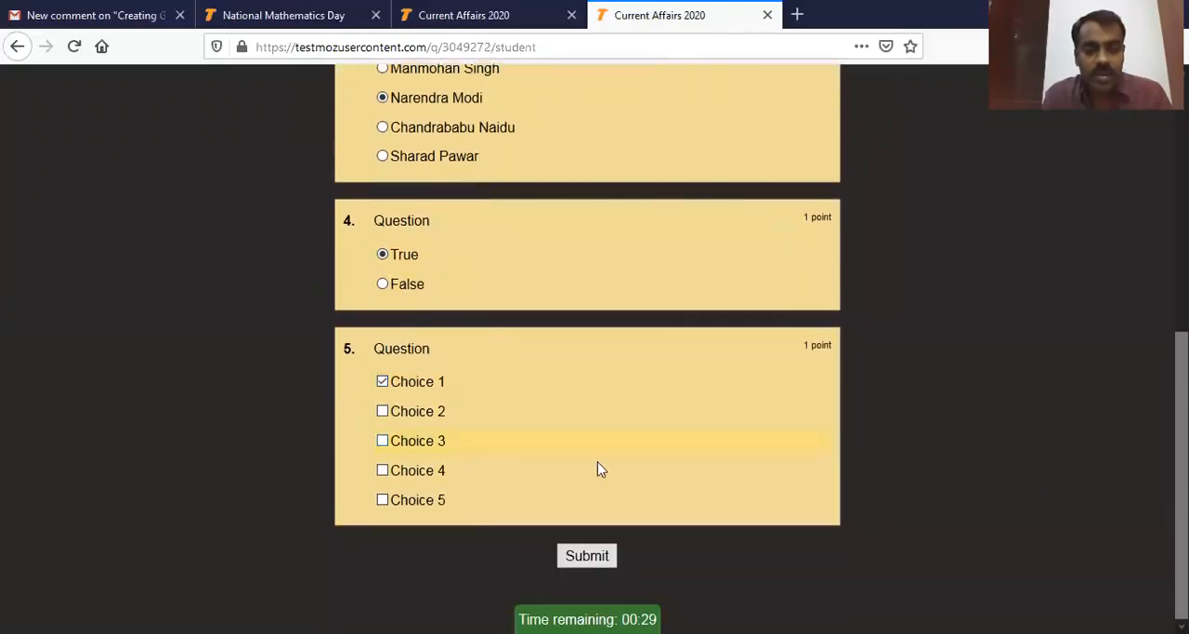
left_click(606, 555)
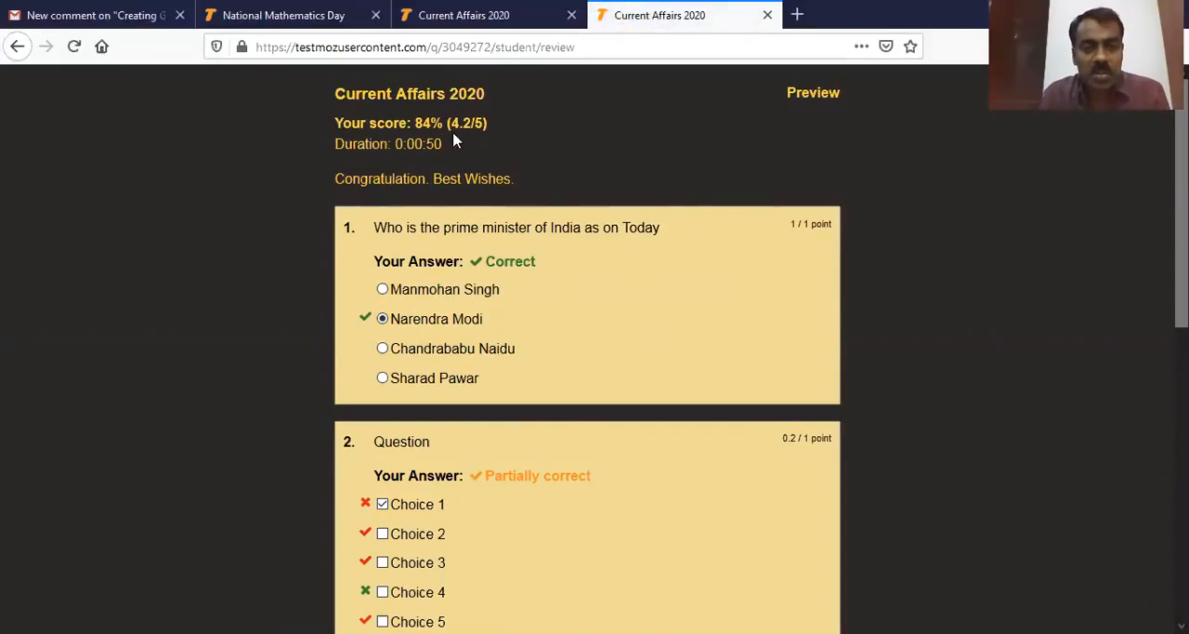
Step: Review the submitted preview's score, closing message and the marking of each answer across all five questions
mouse_move(335, 178)
left_mouse_down()
mouse_move(558, 183)
mouse_move(338, 177)
left_mouse_up()
left_click(548, 190)
left_click(551, 179)
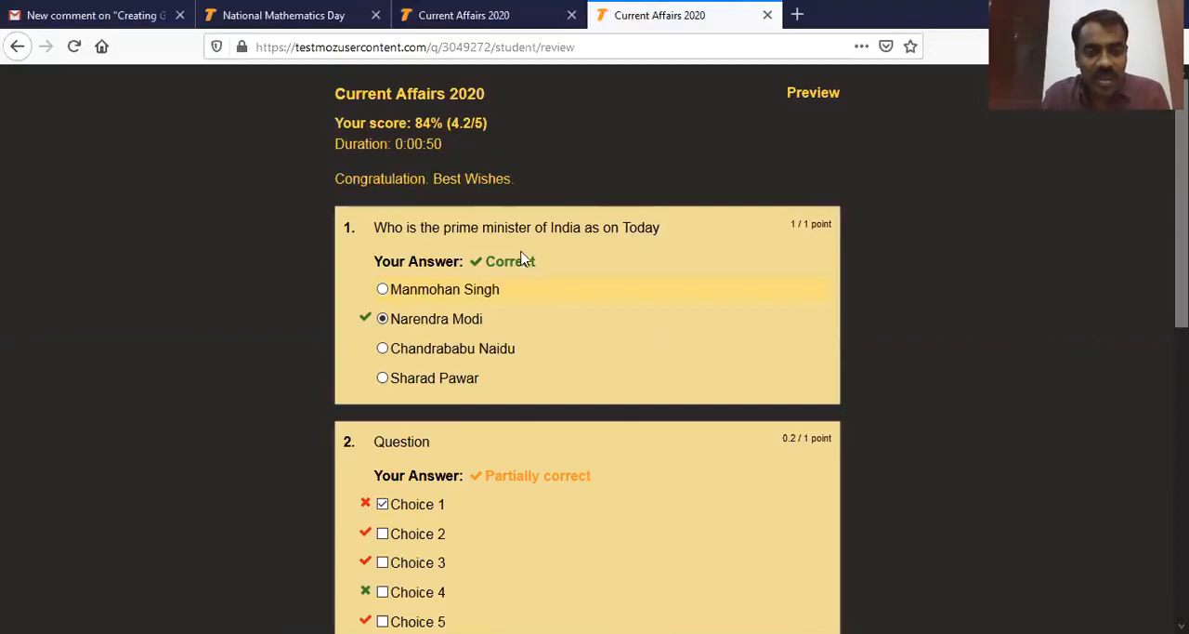
scroll(495, 513, "down", 2)
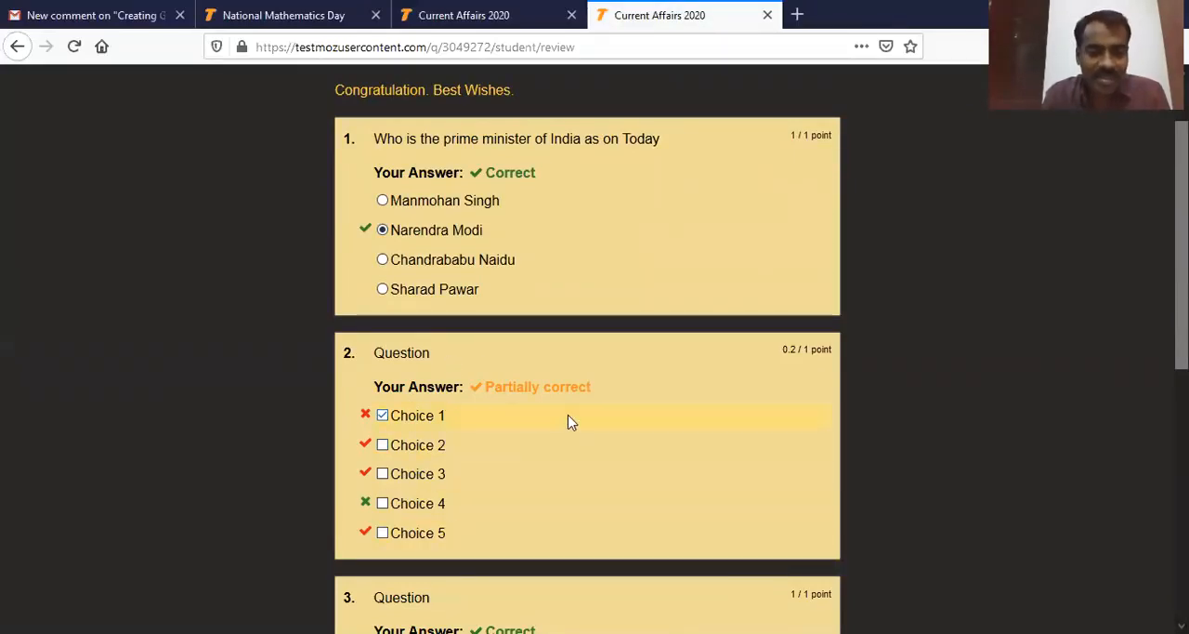
scroll(571, 420, "down", 3)
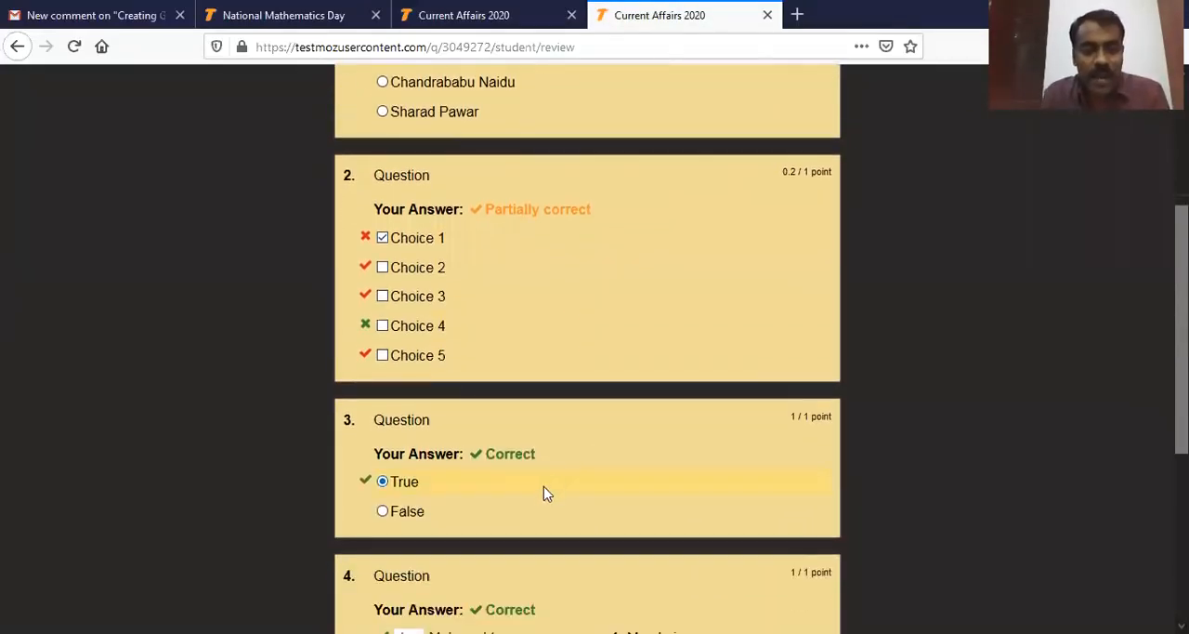
scroll(573, 504, "down", 3)
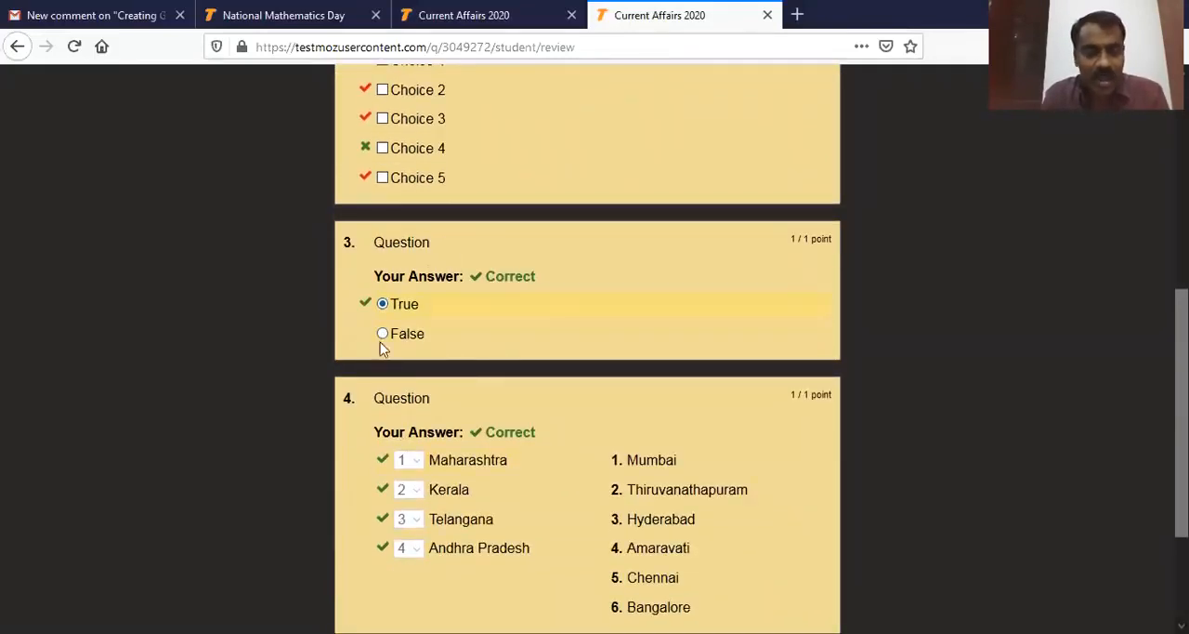
scroll(635, 373, "down", 3)
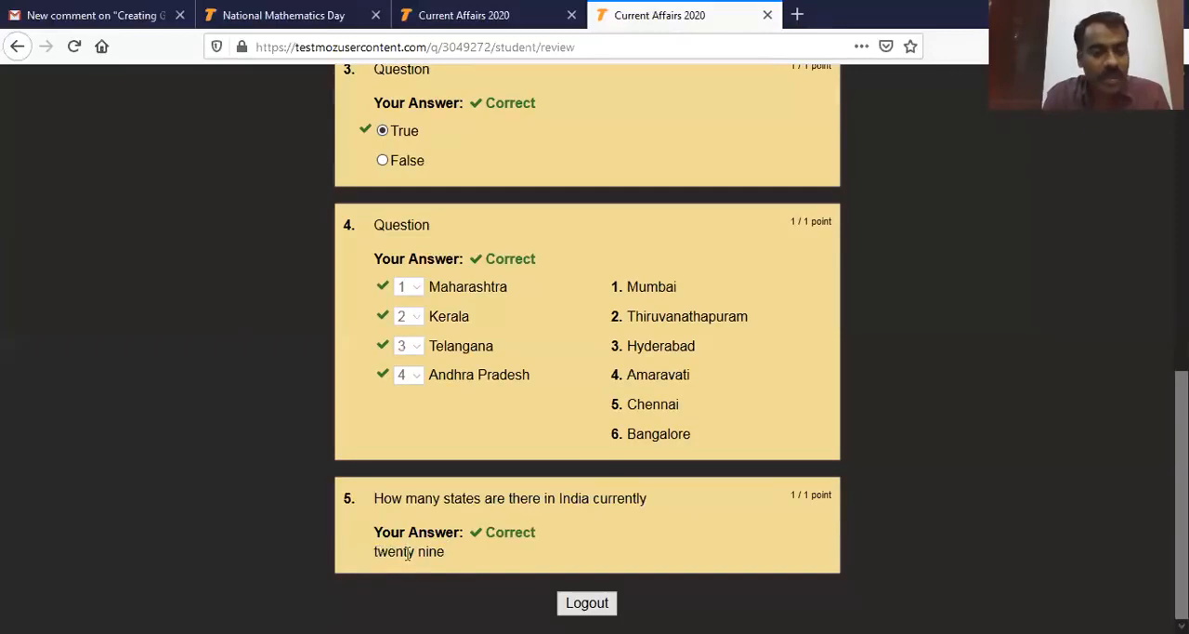
scroll(564, 527, "up", 10)
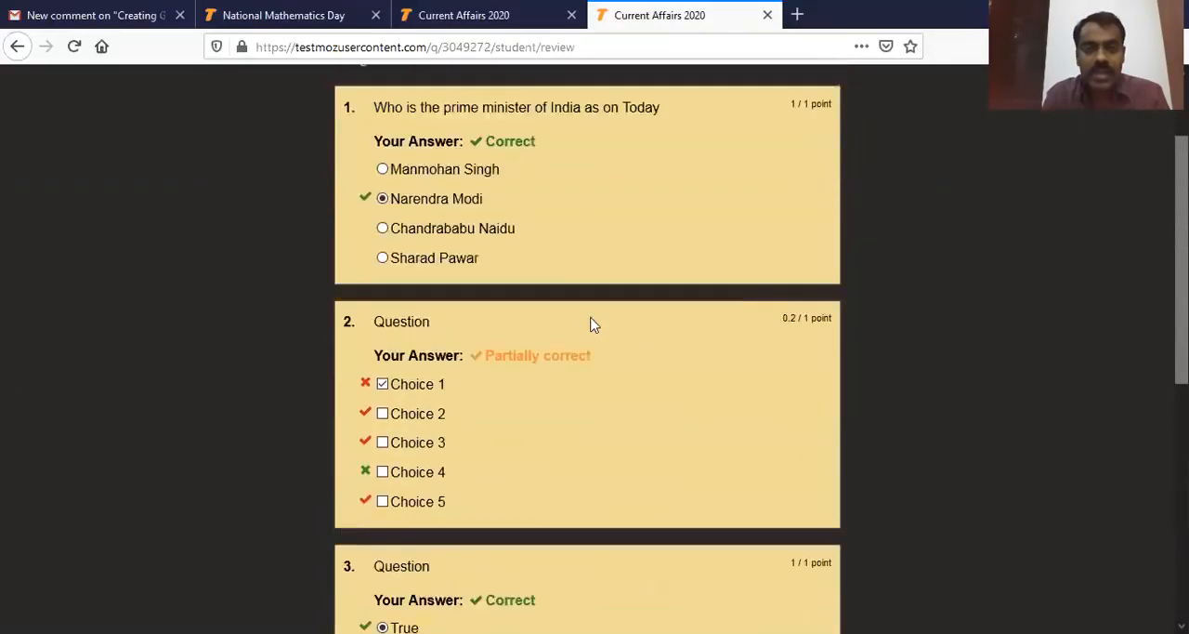
scroll(661, 310, "down", 4)
scroll(605, 202, "up", 4)
left_click(414, 19)
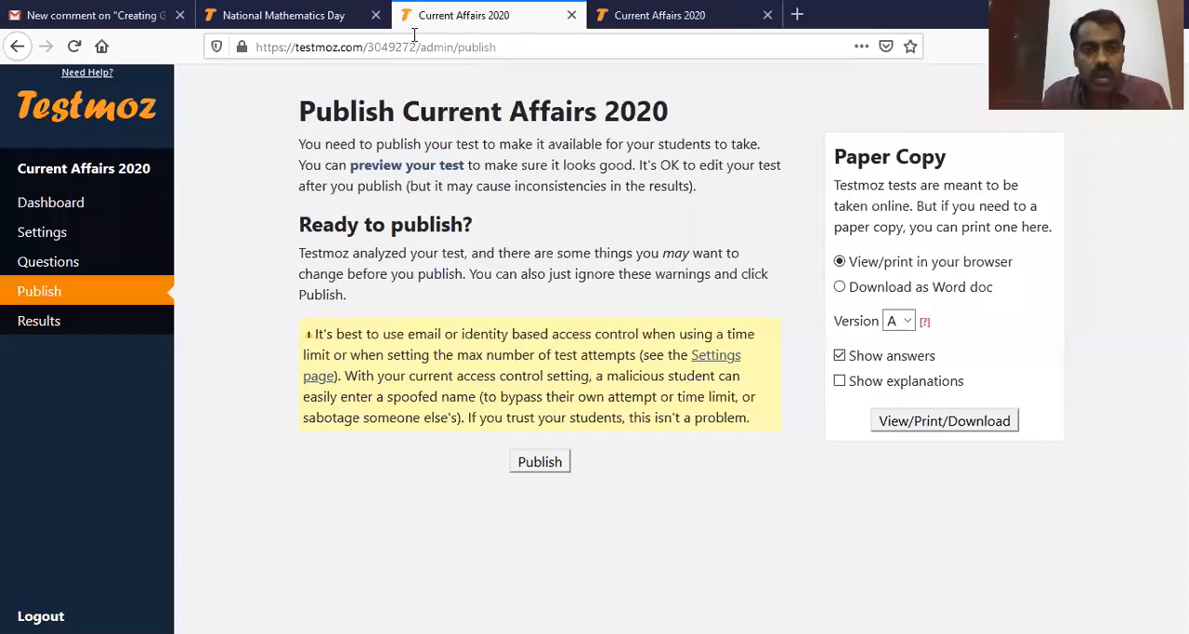
left_click(664, 19)
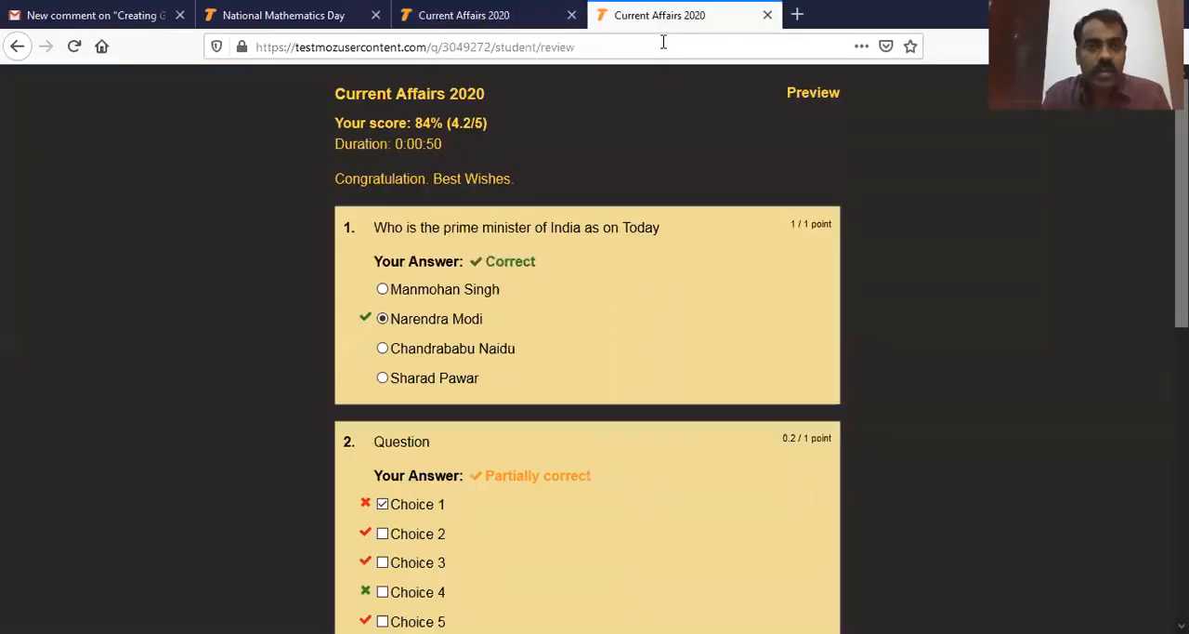
Step: From the publishing page, view version A of the paper copy in the browser with answers shown, and read through it
left_click(483, 17)
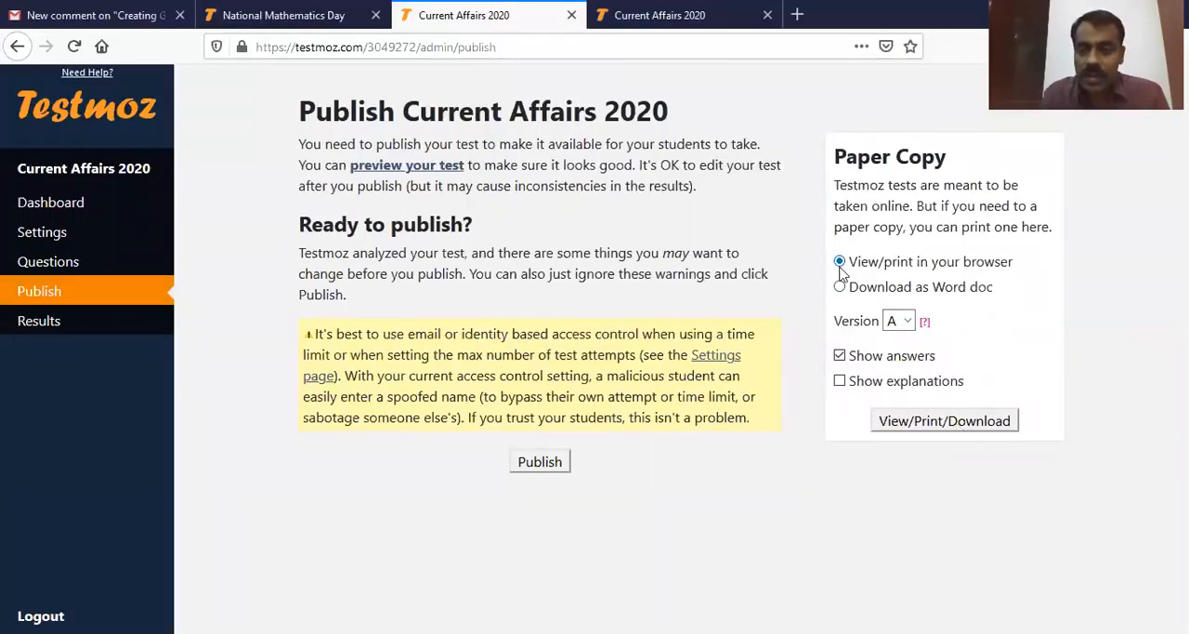
left_click(973, 428)
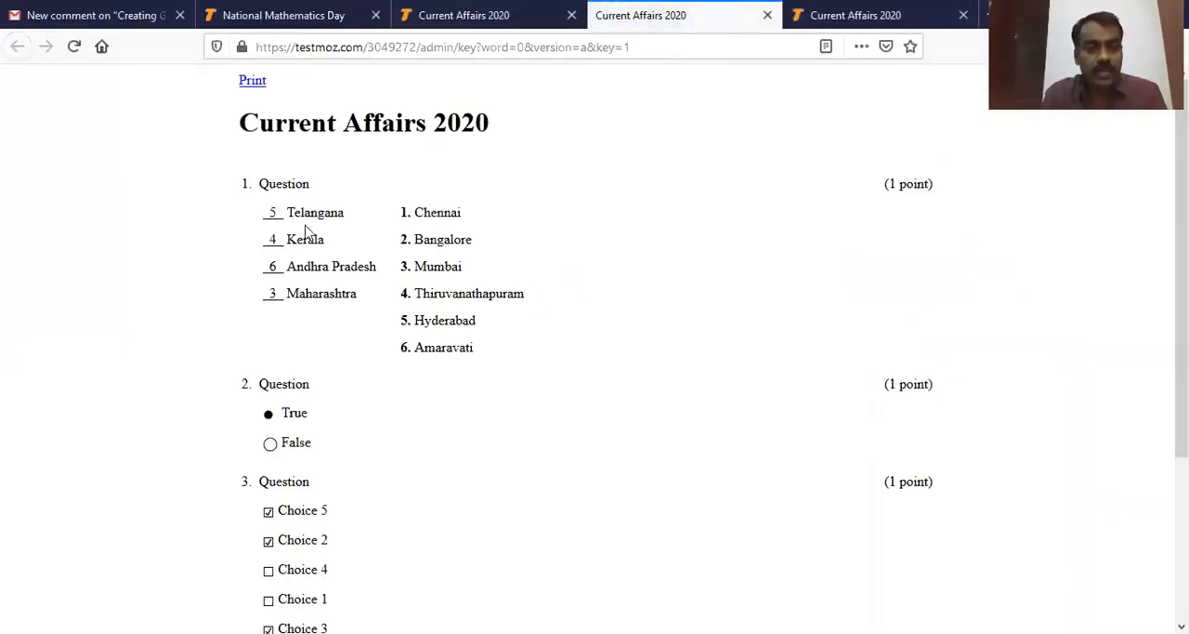
scroll(316, 279, "down", 5)
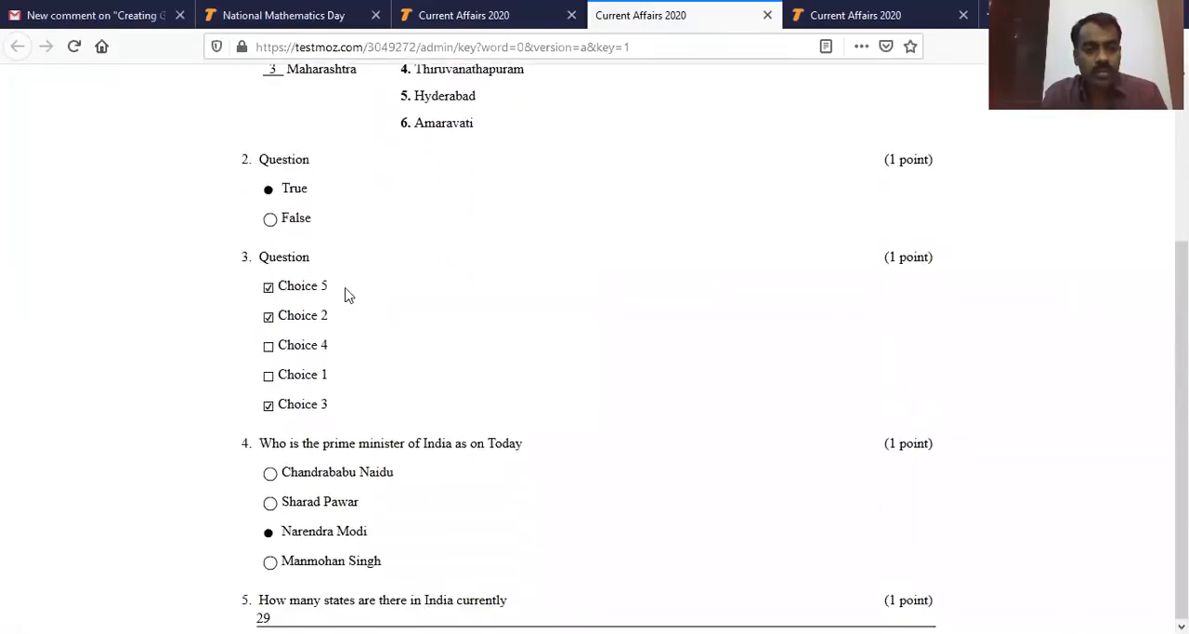
scroll(390, 414, "up", 5)
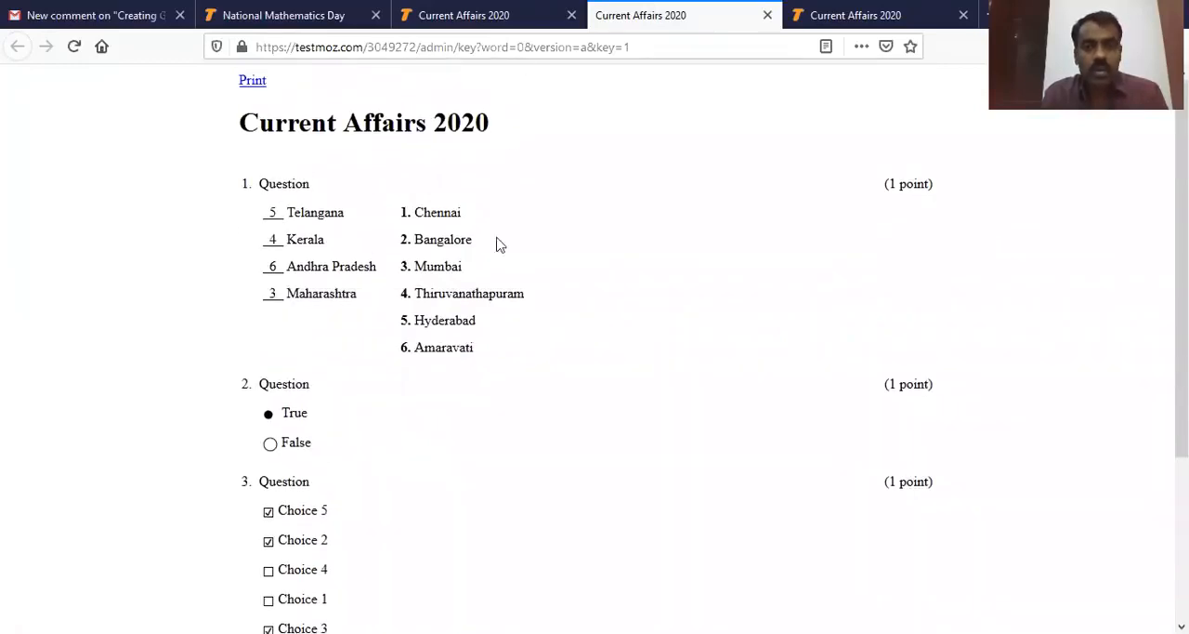
Step: Turn off the display of answers for the paper copy and view the question-only version in the browser
left_click(463, 15)
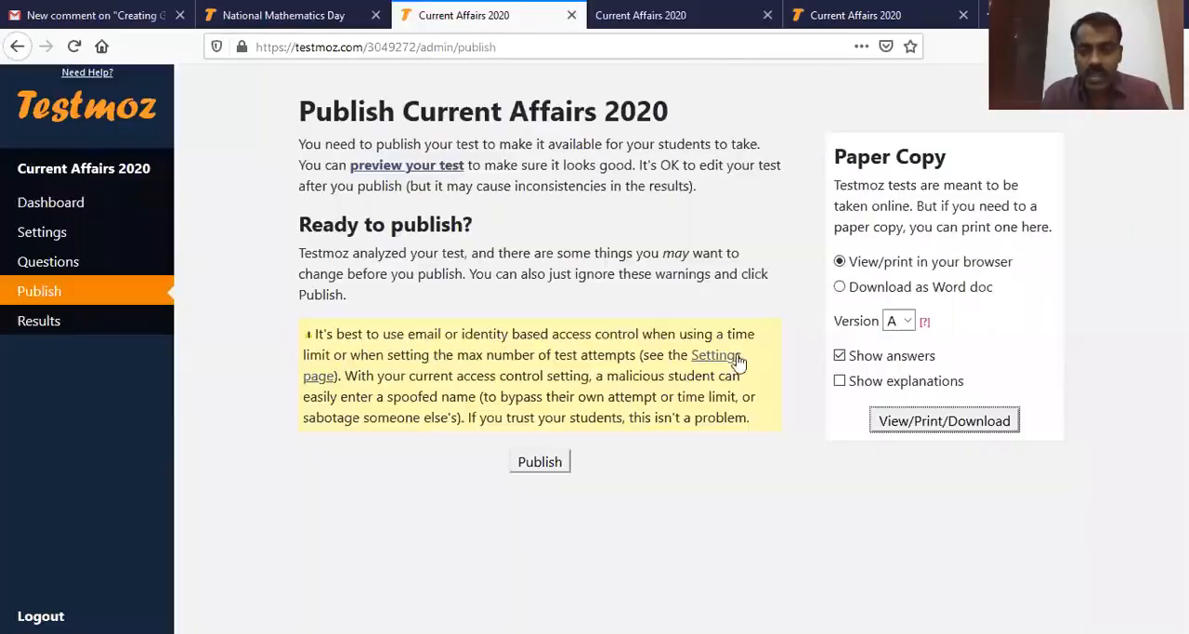
left_click(839, 357)
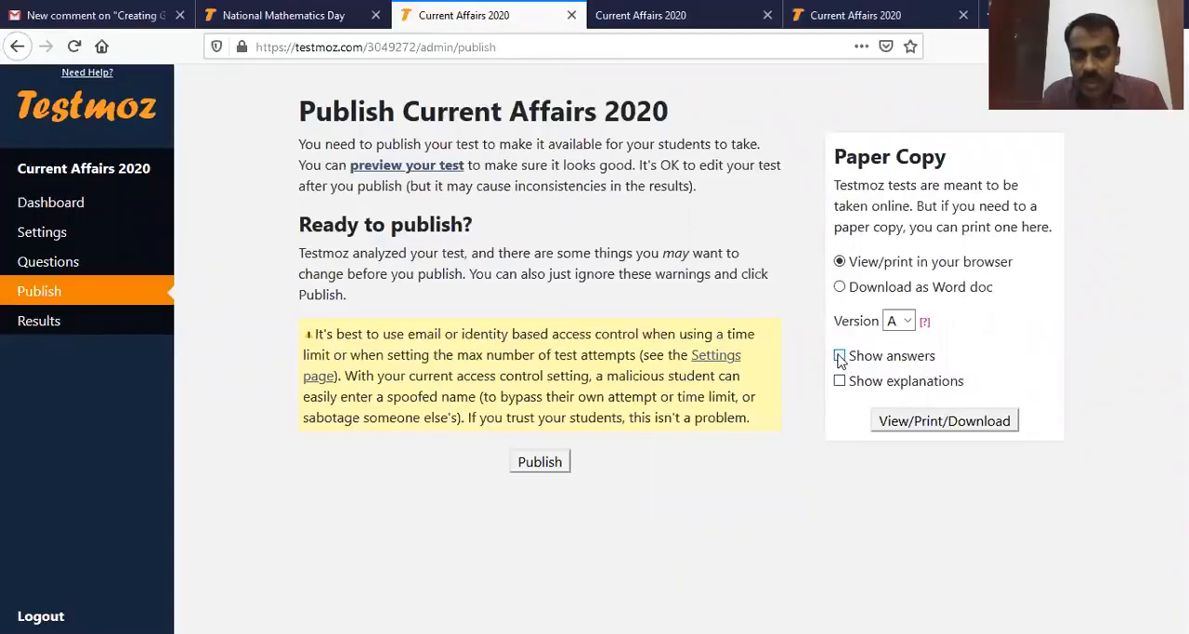
left_click(924, 425)
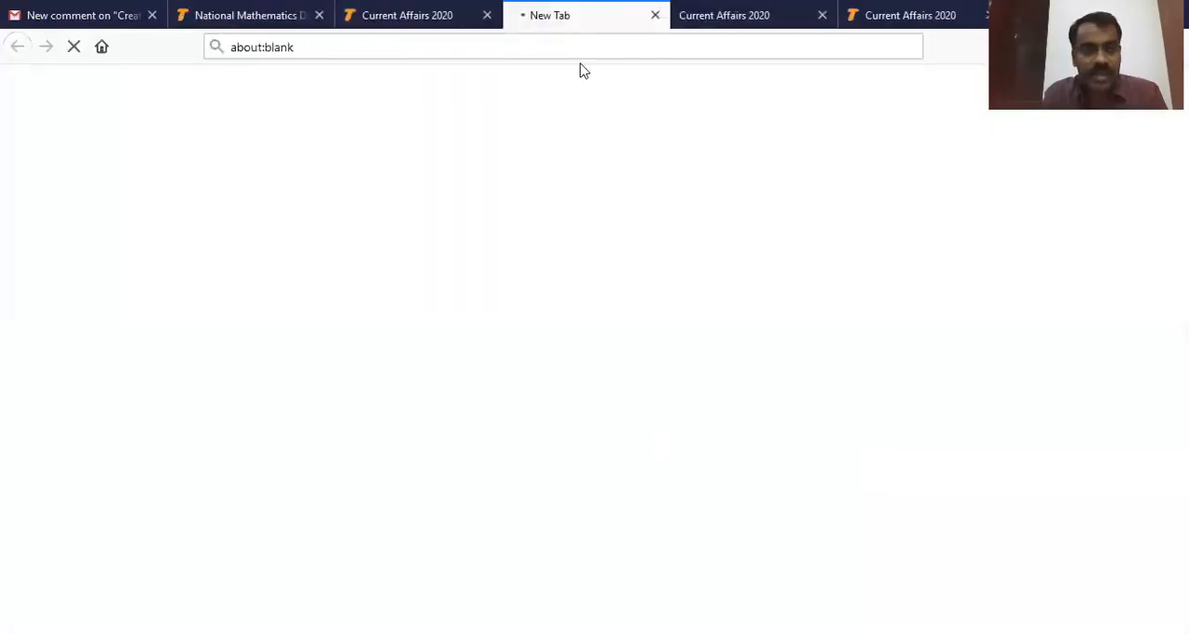
scroll(273, 202, "down", 5)
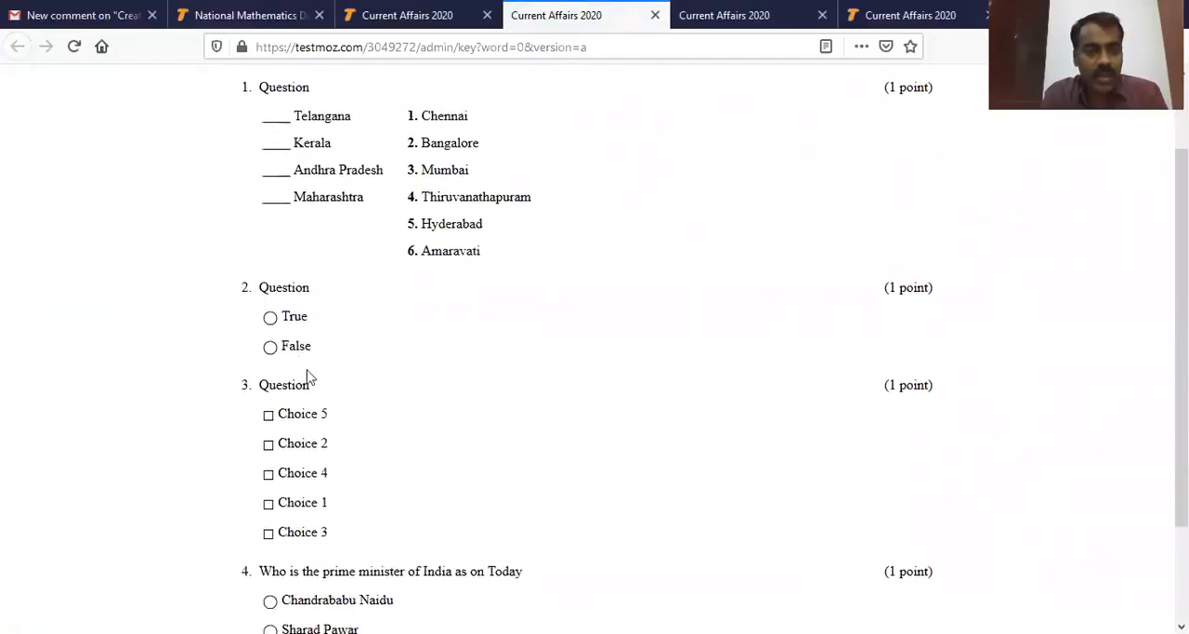
scroll(344, 435, "up", 5)
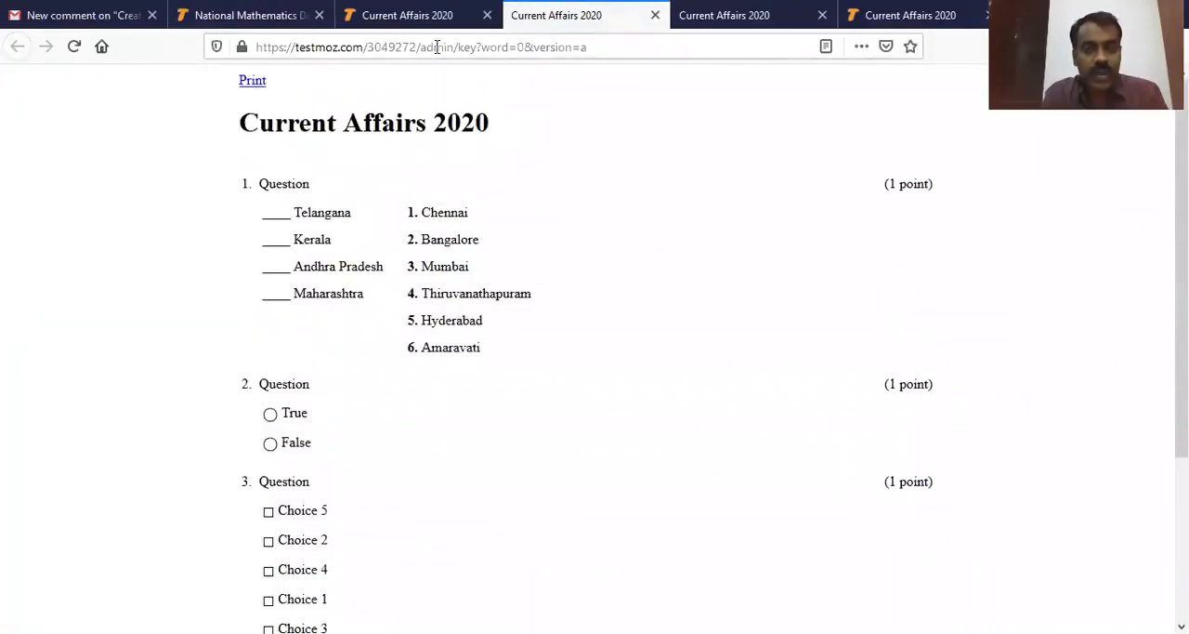
Step: Return to the publishing page and publish the "Current Affairs 2020" test
left_click(408, 16)
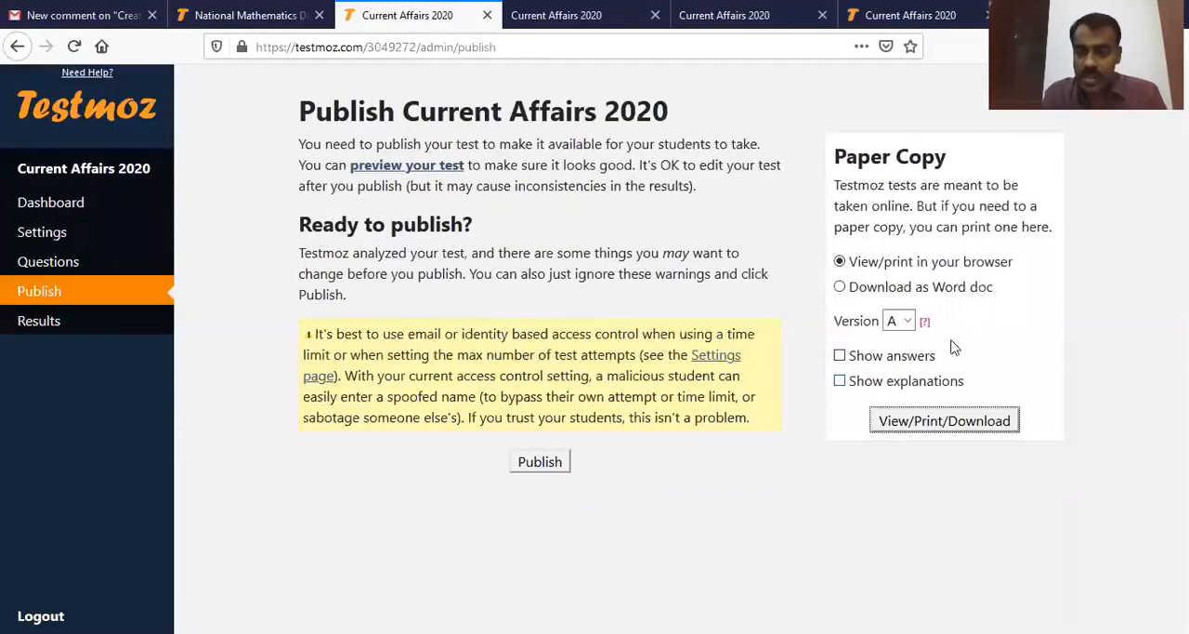
left_click(539, 465)
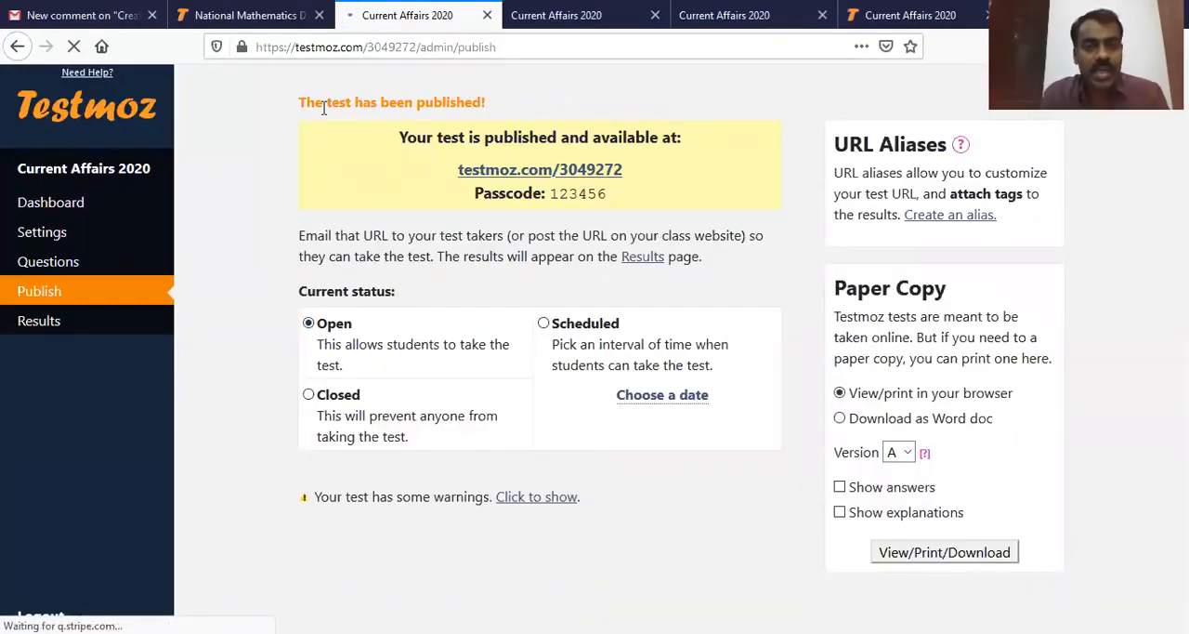
left_click_drag(298, 102, 498, 105)
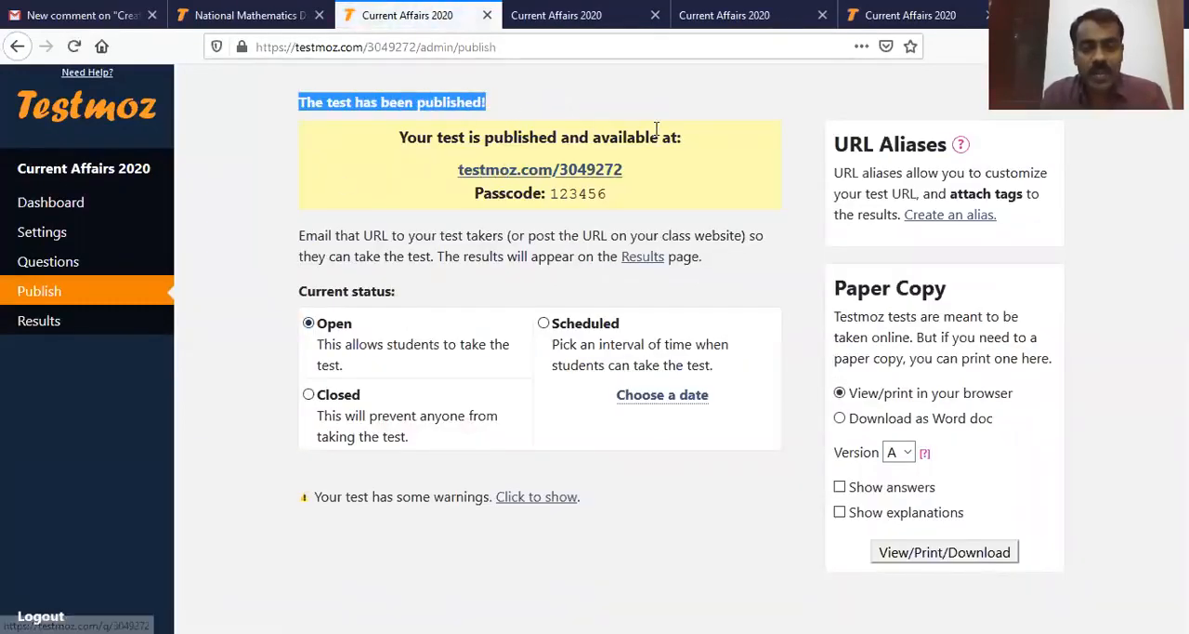
scroll(574, 226, "down", 1)
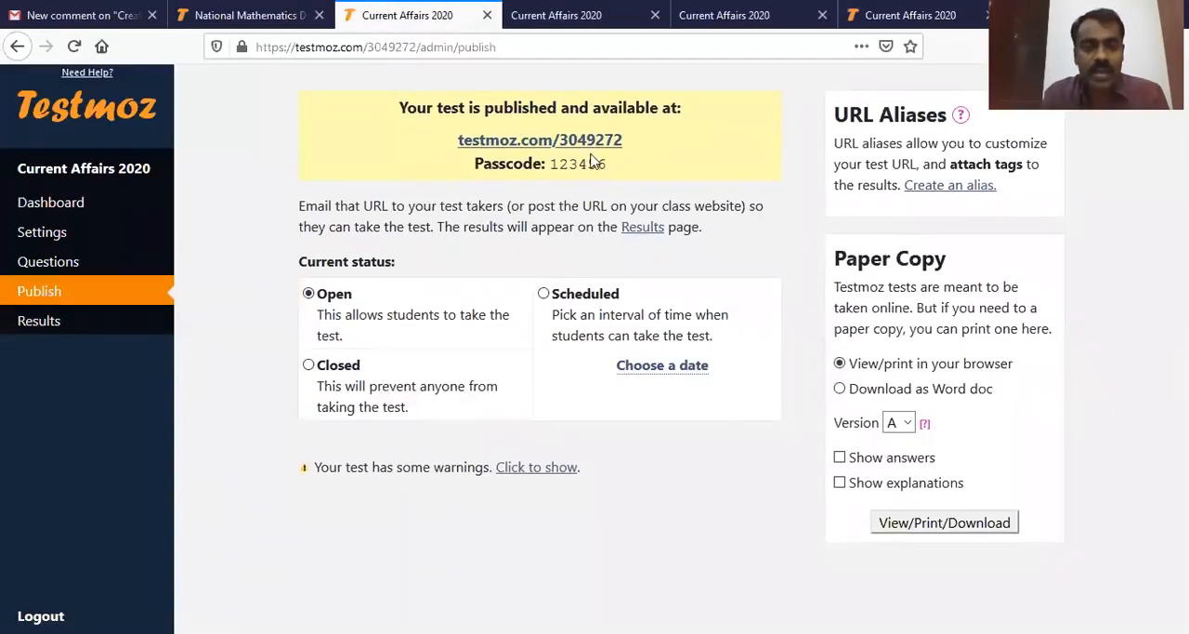
Step: Examine the published test's web address and the passcode that students need
left_click_drag(453, 152, 640, 143)
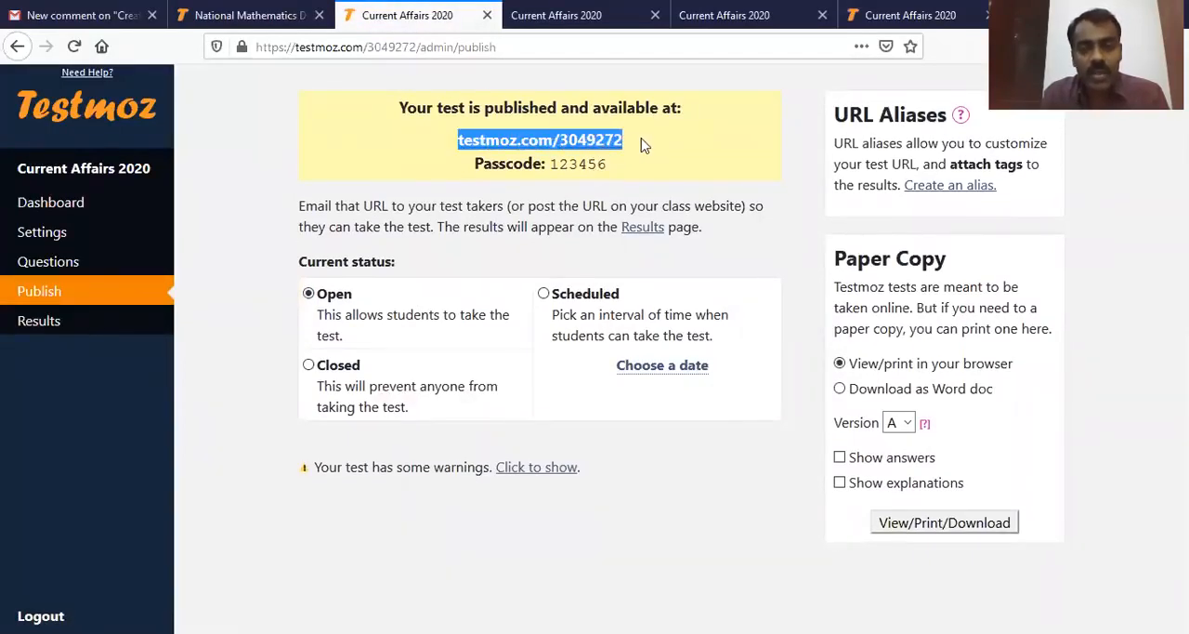
left_click(650, 172)
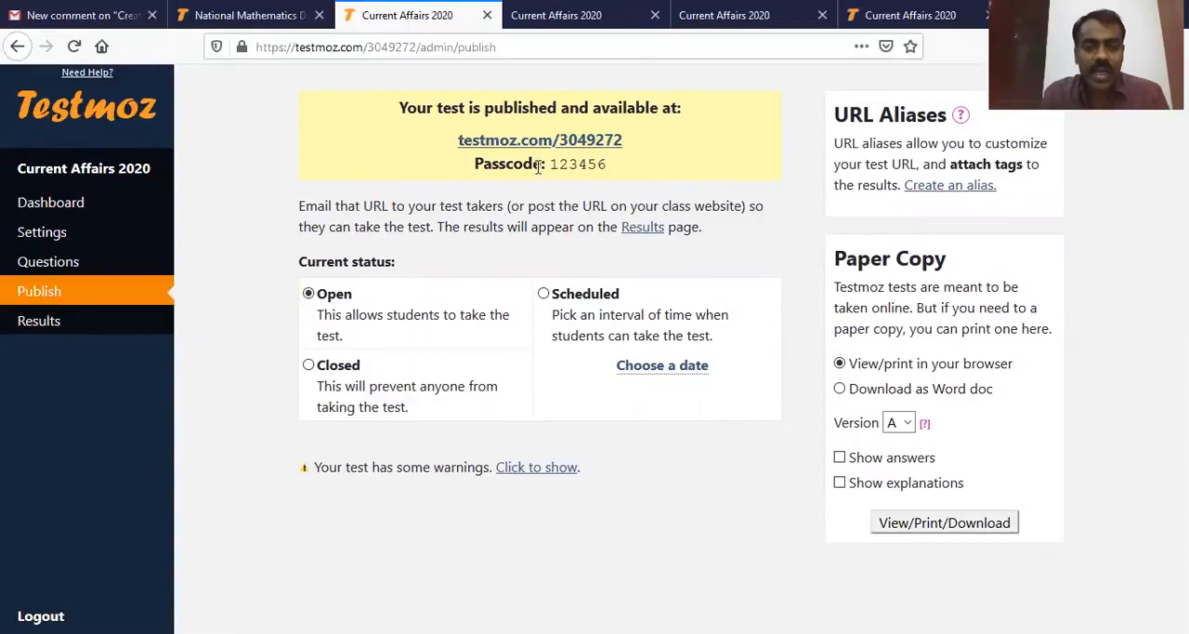
mouse_move(548, 162)
left_mouse_down()
mouse_move(612, 167)
mouse_move(552, 165)
left_mouse_up()
left_click(617, 173)
left_click(629, 173)
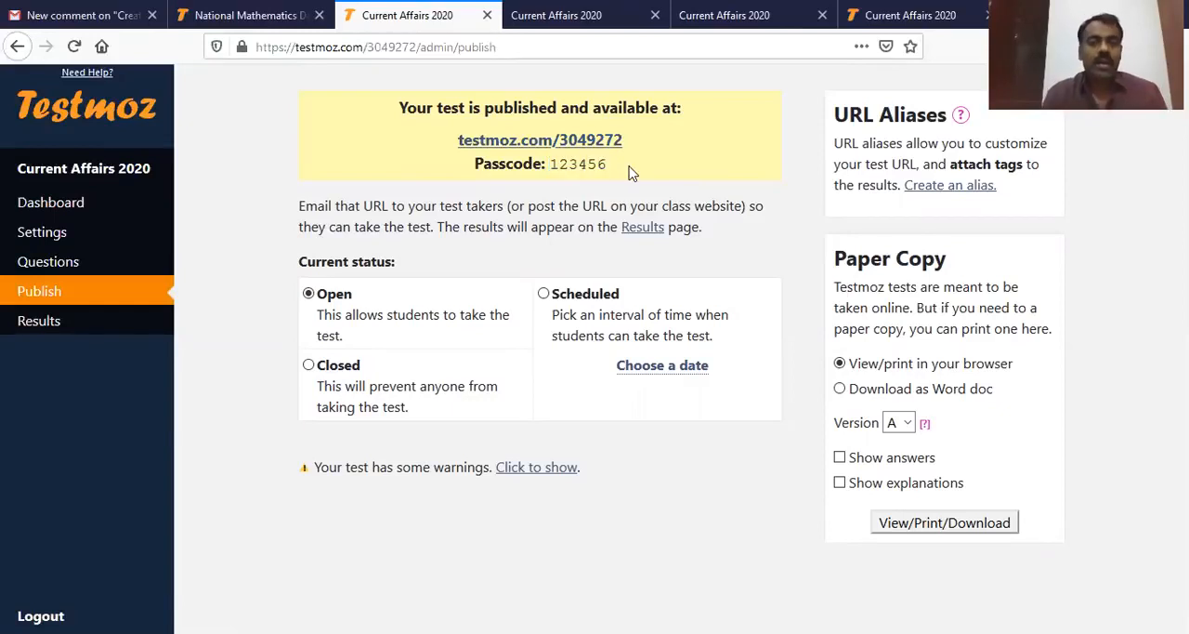
left_click_drag(613, 167, 554, 164)
left_click(616, 168)
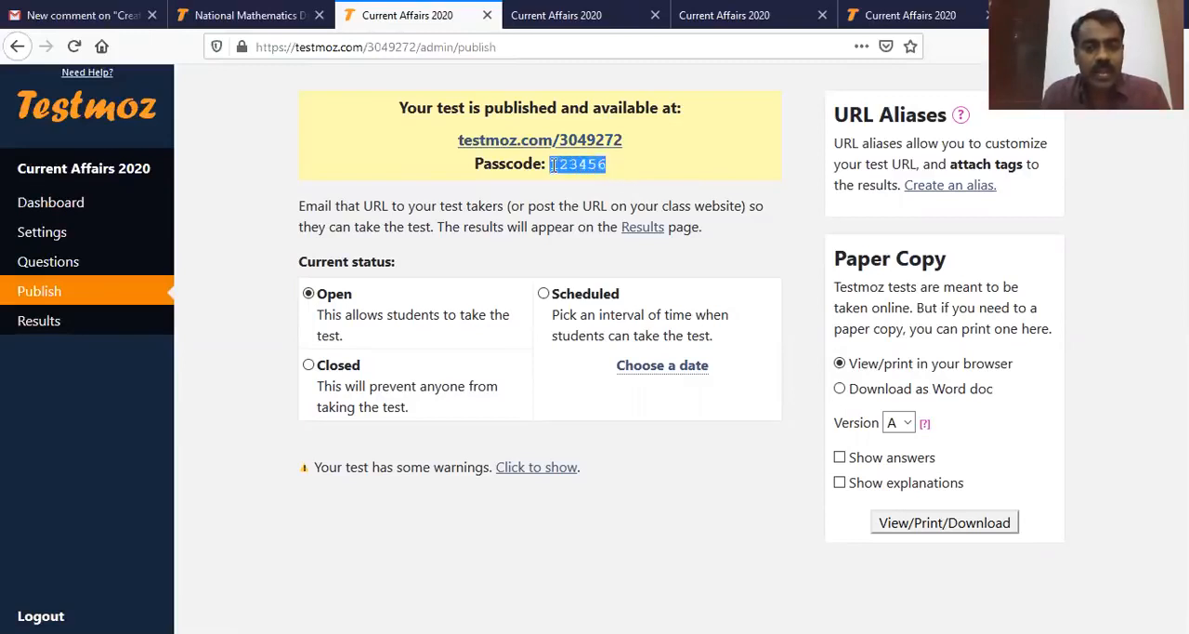
left_click(622, 171)
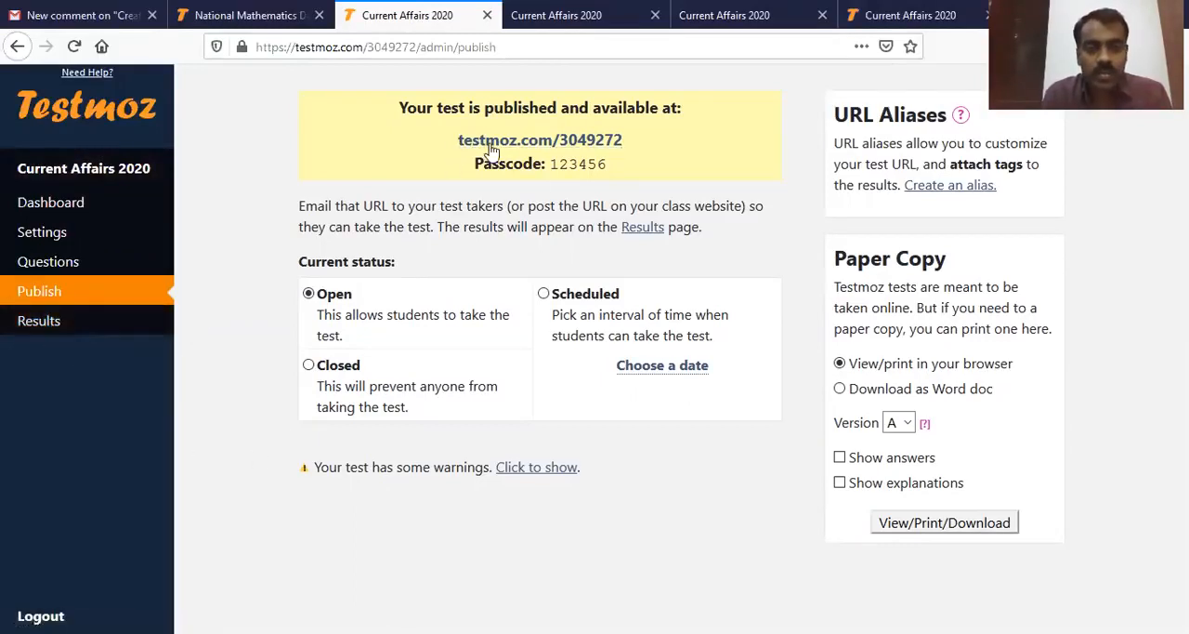
Step: Copy the published test's URL, switch to Gmail and start a new message addressed to a suggested contact
left_click_drag(453, 148, 641, 146)
key("ctrl+c")
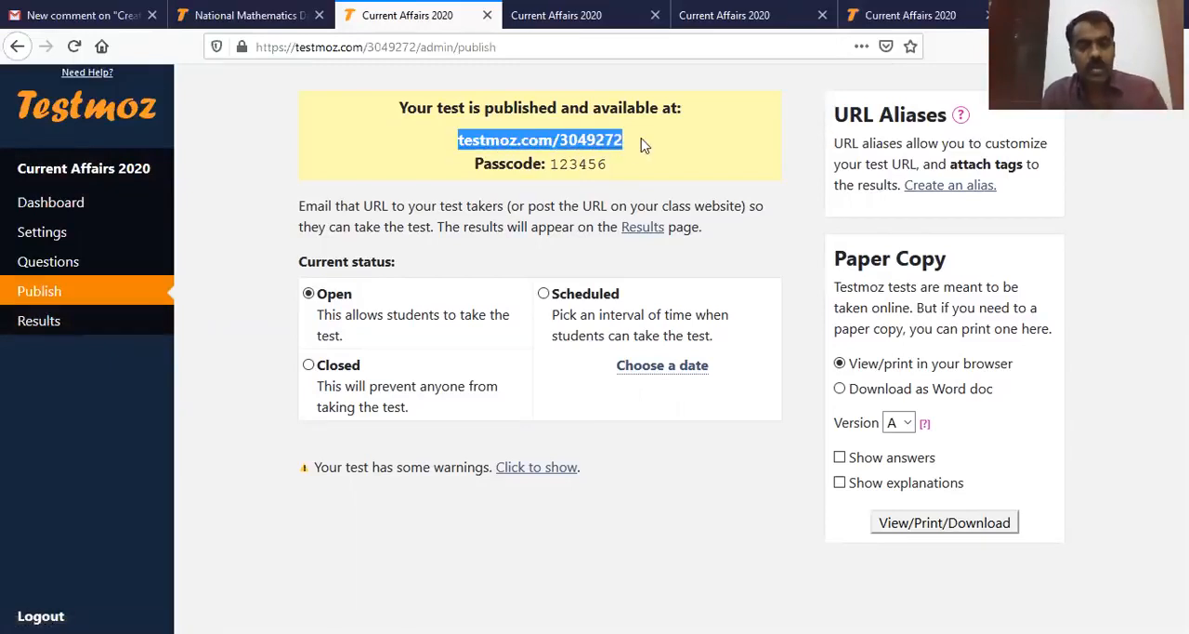
left_click(79, 16)
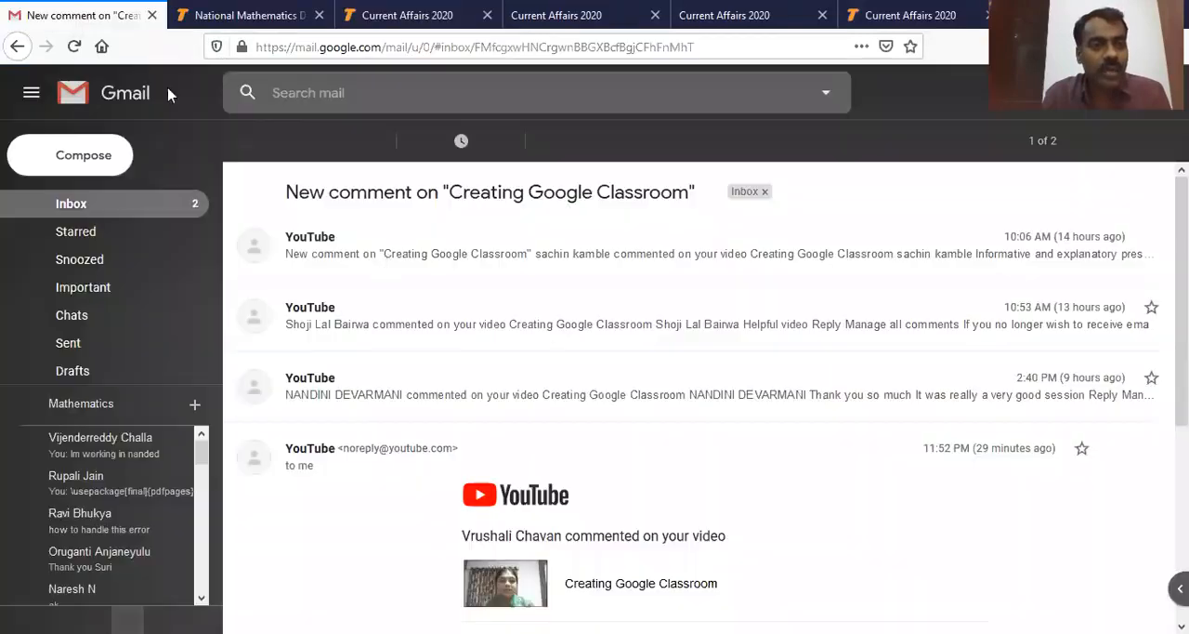
left_click(101, 158)
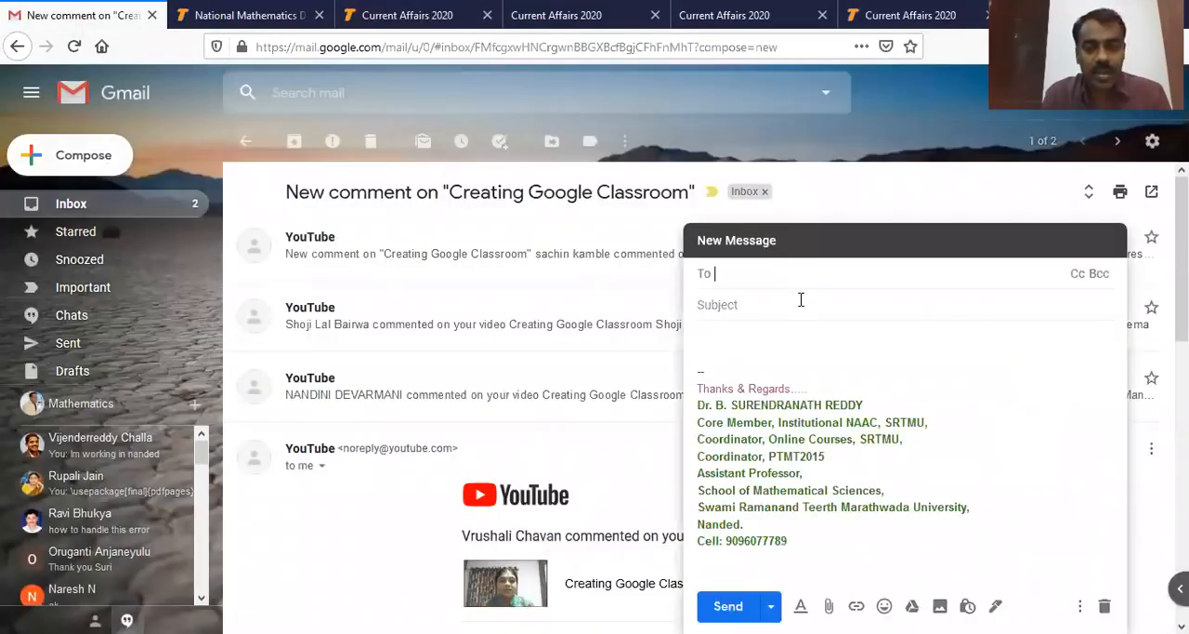
type("sure")
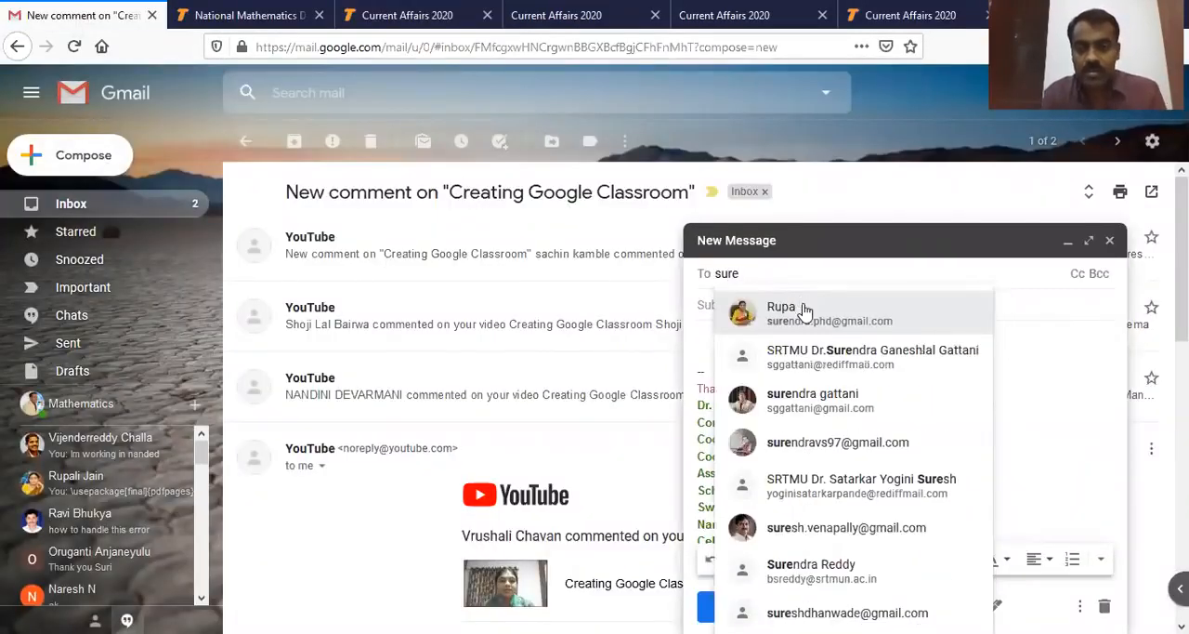
left_click(805, 309)
Step: Give the email the subject "testmoz url", paste the test link testmoz.com/3049272 into the body and send it
type("testmoz r")
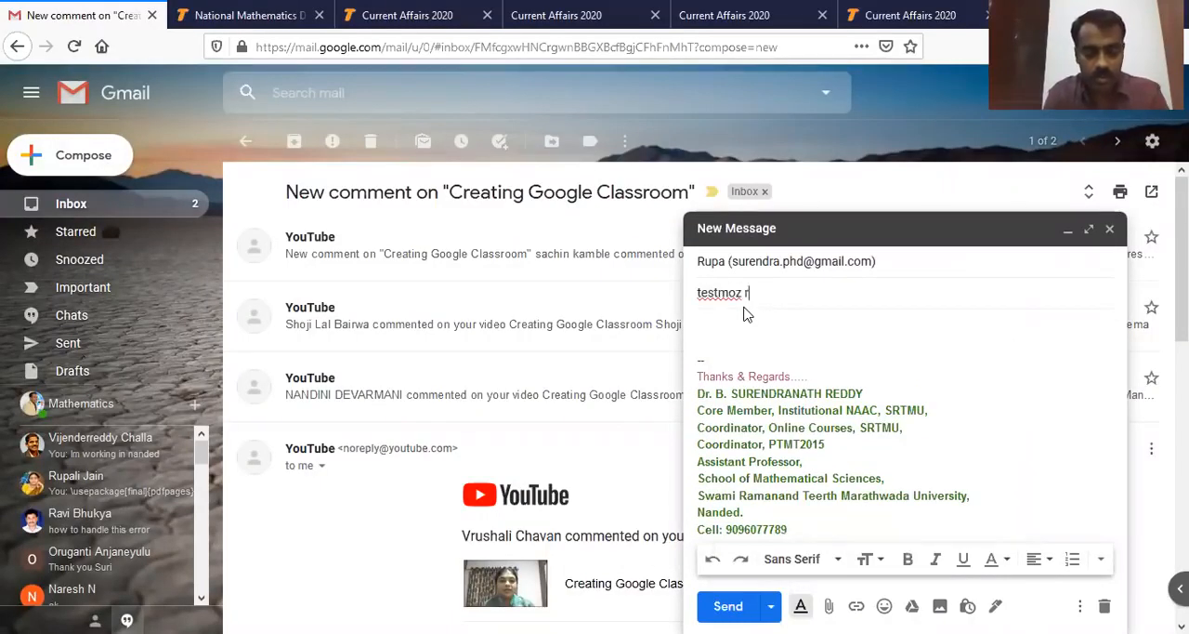
key("BackSpace")
left_click(743, 320)
key("ctrl+v")
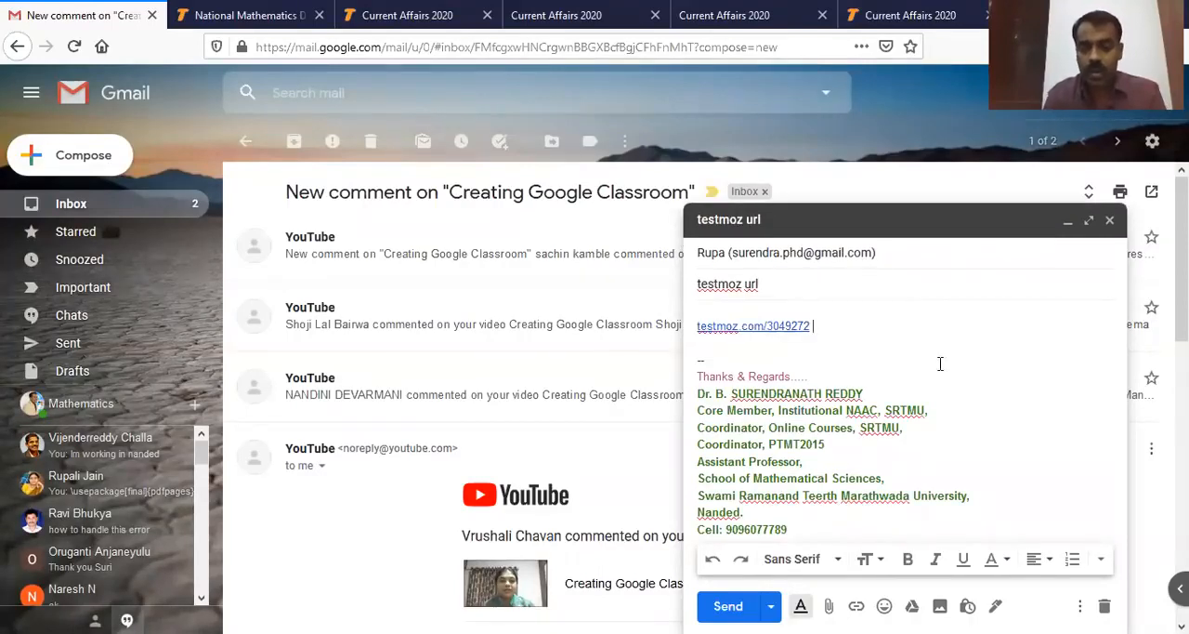
left_click(734, 606)
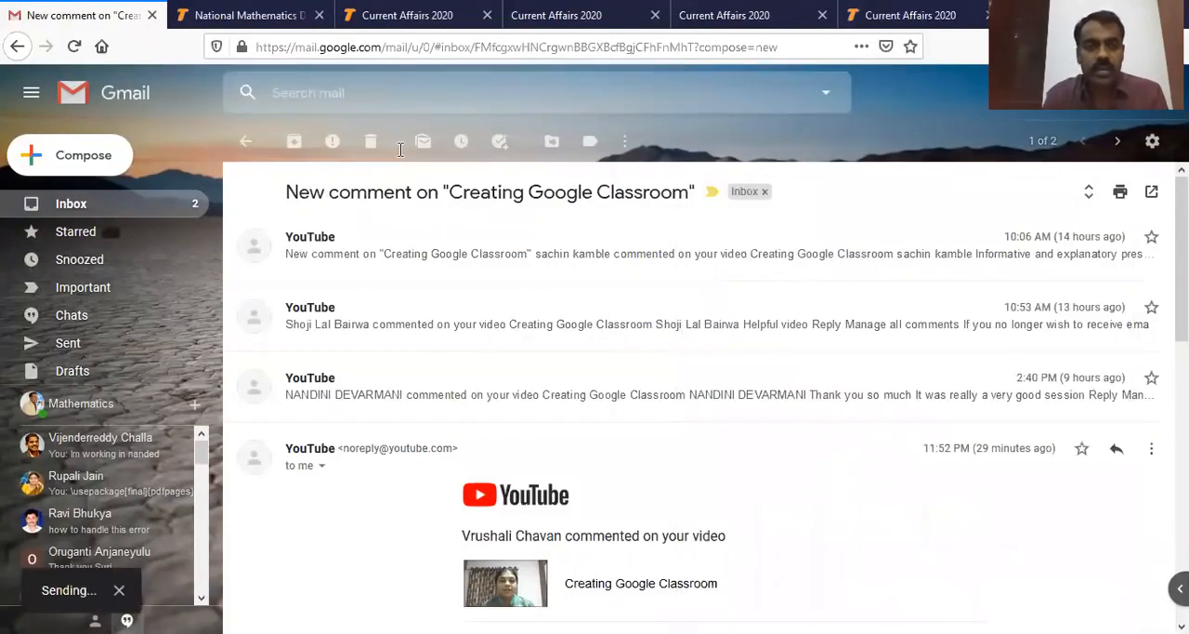
Step: Switch back to Testmoz and open the published test's link to reach its student login page
left_click(381, 15)
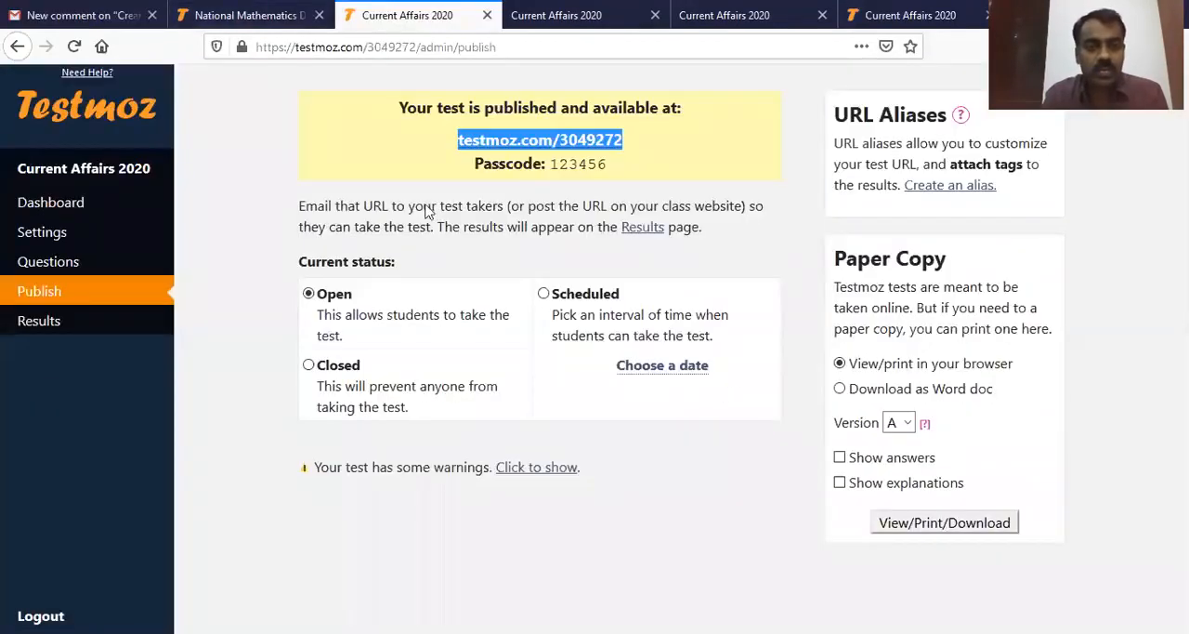
left_click(560, 145)
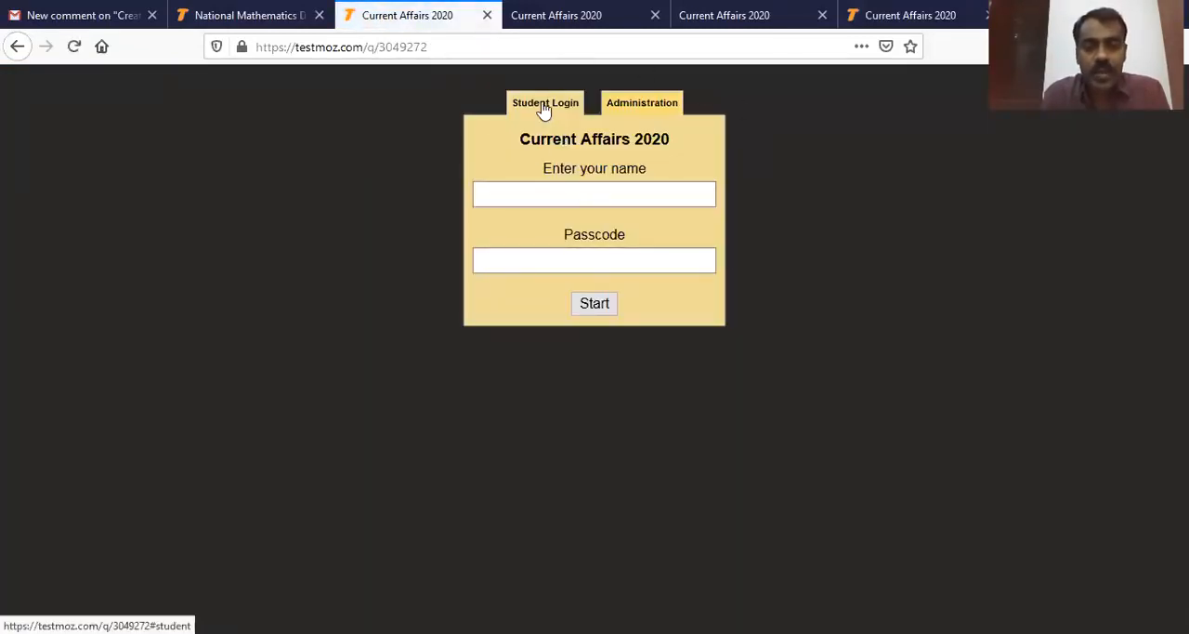
Step: Log in to the test as a student with the student's name and the passcode, and save the login in the browser
left_click(659, 111)
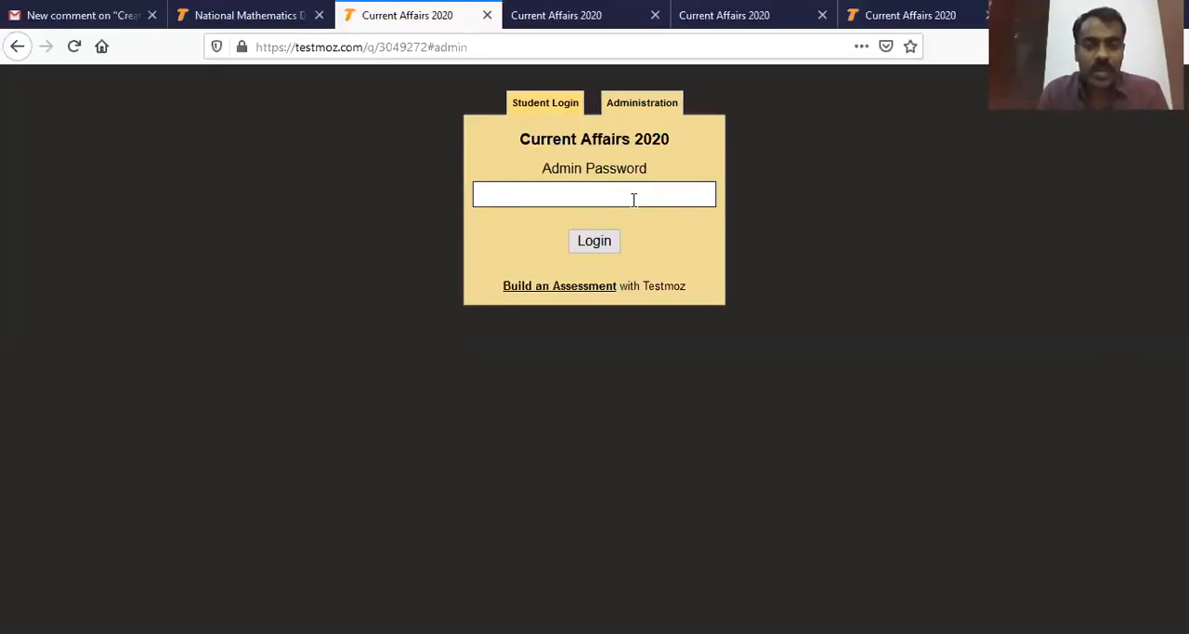
left_click(551, 104)
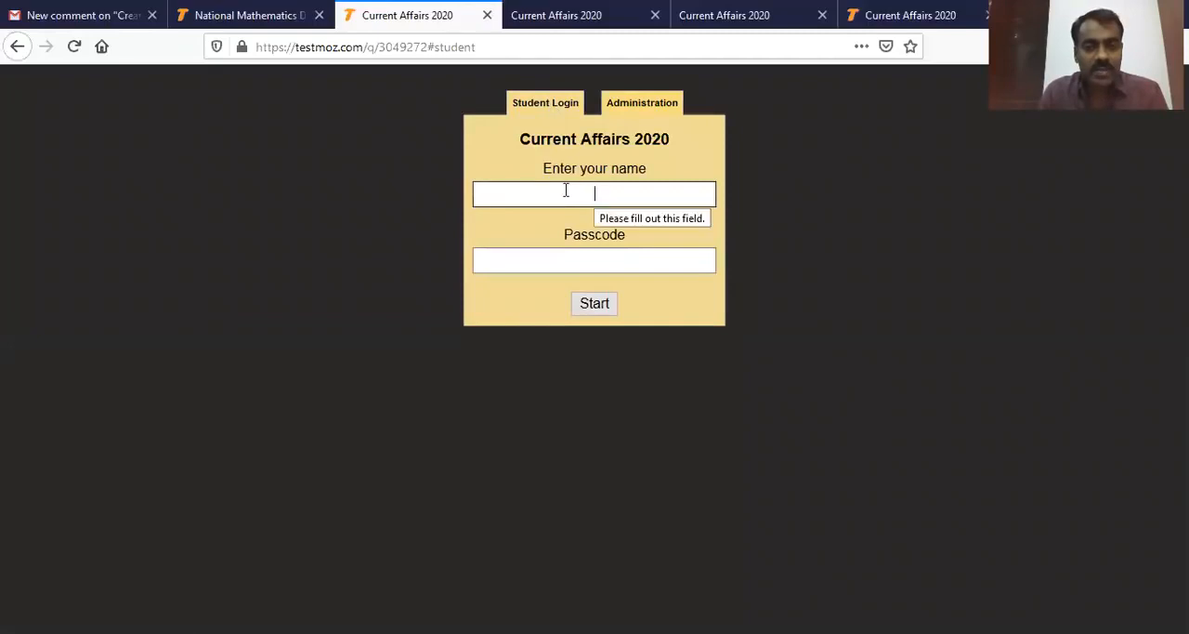
type("Surendra")
left_click(576, 262)
type("••••••")
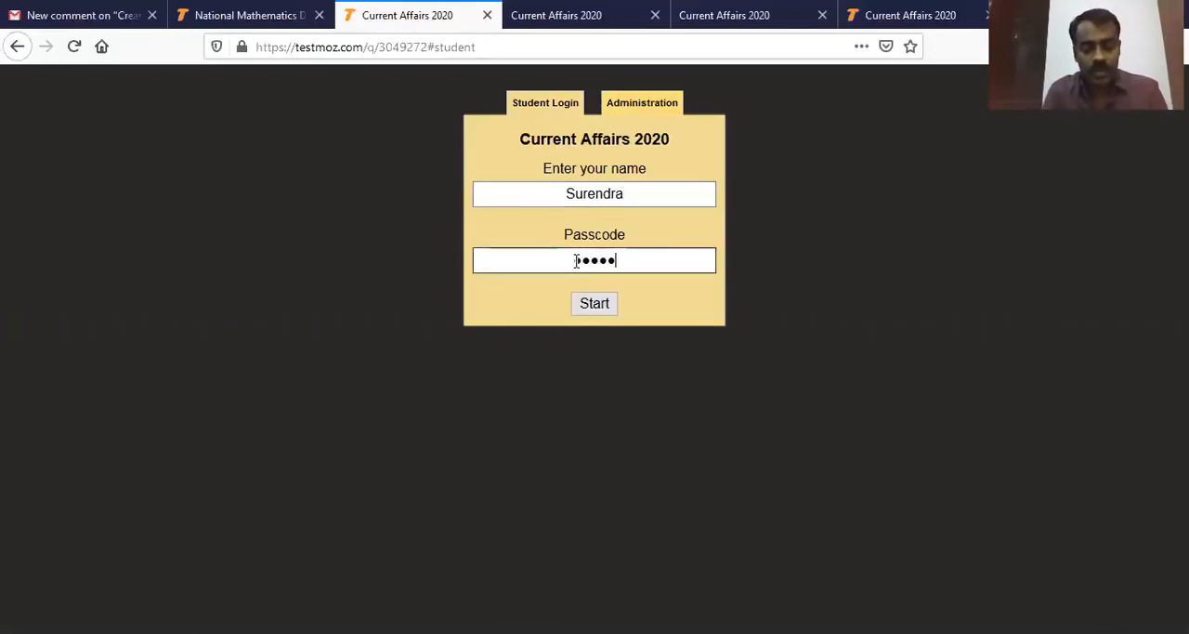
left_click(597, 307)
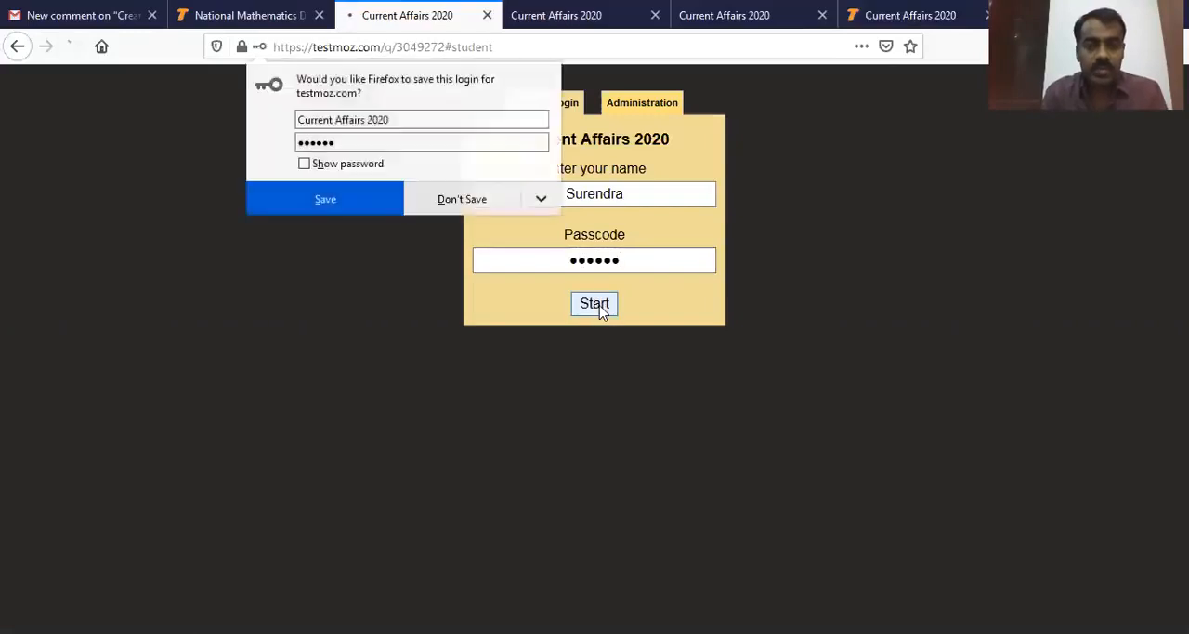
left_click(372, 204)
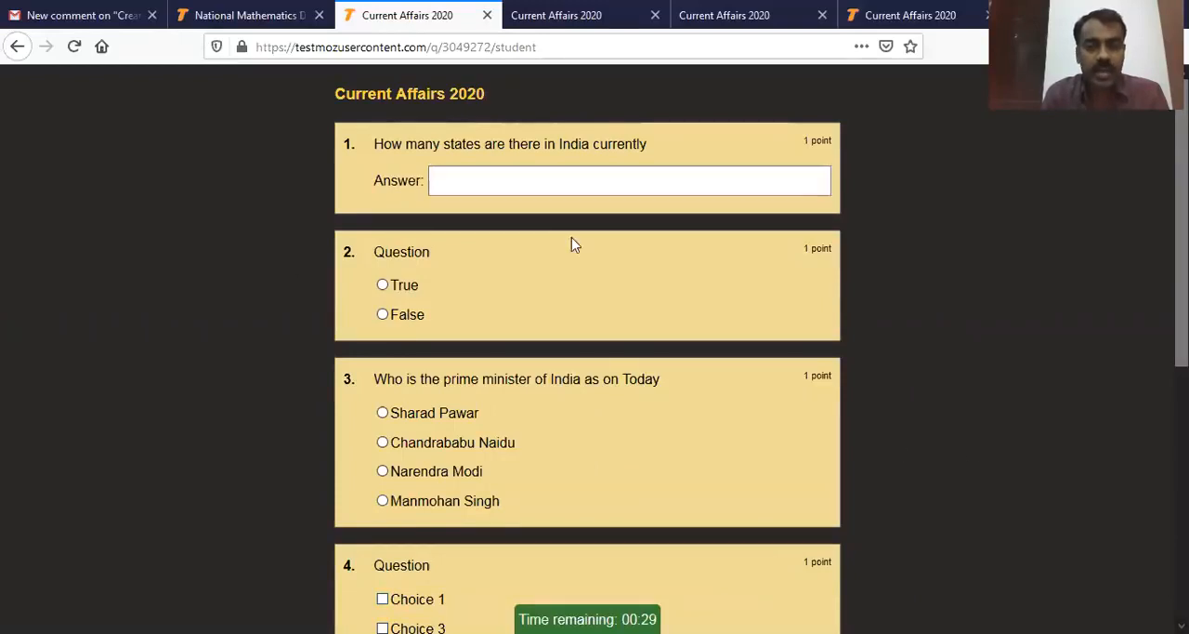
Step: Answer question 1 with 29, question 2 with True and the prime minister question with Narendra Modi
scroll(598, 353, "down", 2)
scroll(597, 352, "down", 3)
scroll(598, 357, "up", 5)
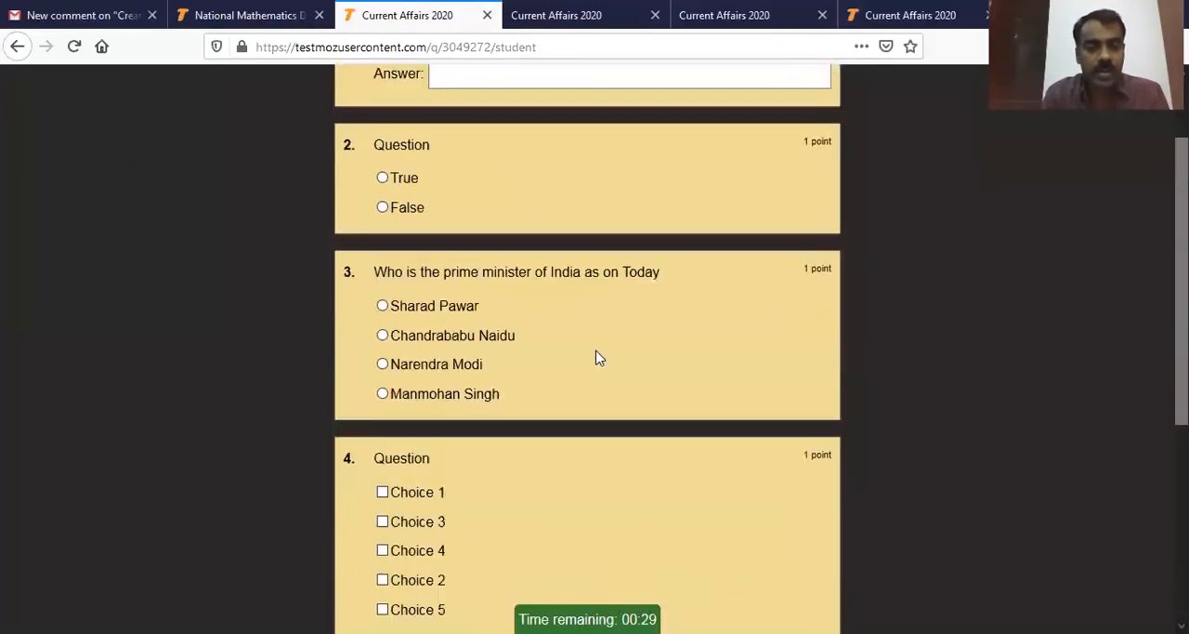
left_click(485, 181)
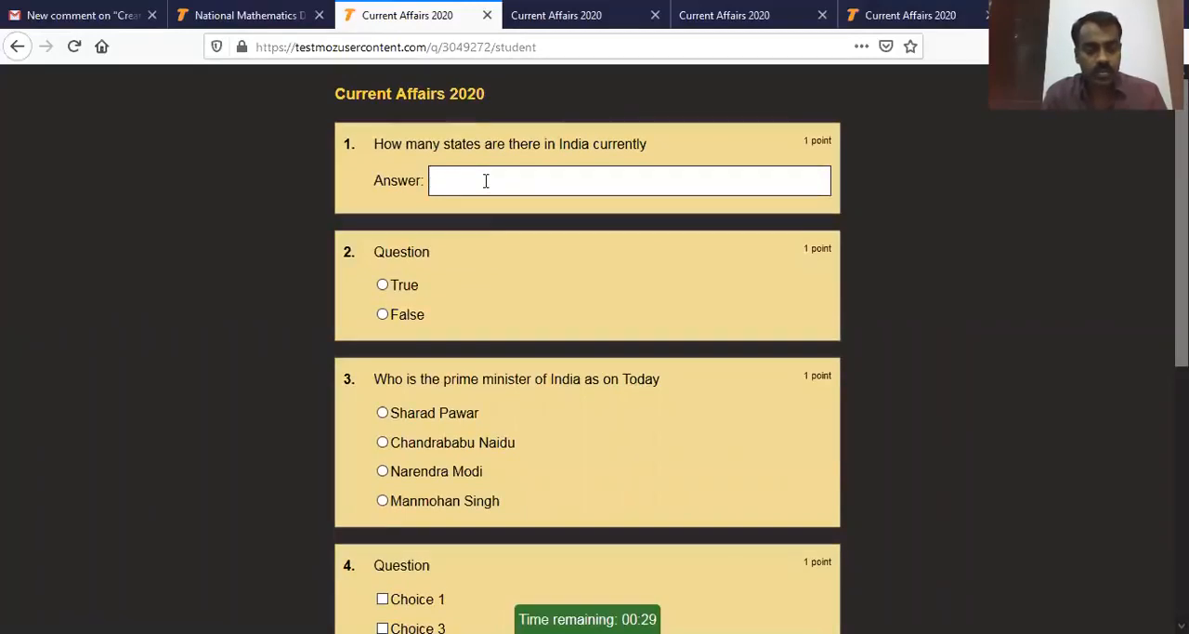
left_click(383, 284)
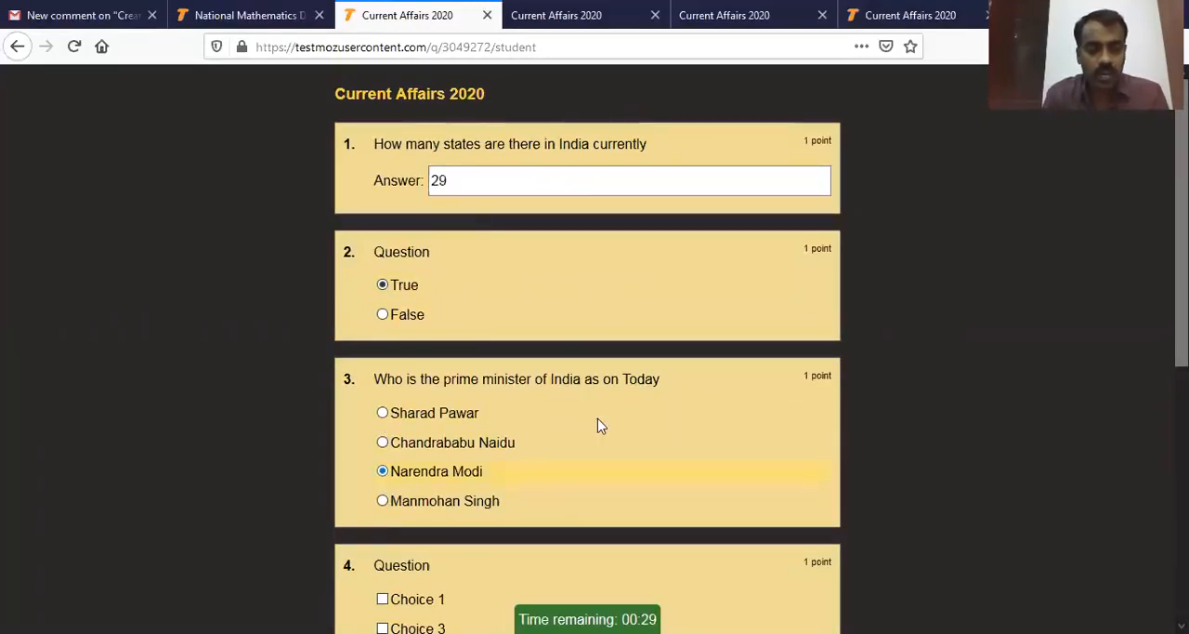
Step: Select Choice 2, Choice 3 and Choice 4 as the answers to question 4
scroll(597, 425, "down", 3)
left_click(383, 362)
left_click(383, 420)
left_click(383, 391)
Step: Match Andhra Pradesh with Amaravati, Kerala with Thiruvanathapuram, Telangana with Hyderabad and Maharashtra with Mumbai, and submit the test
scroll(569, 500, "down", 2)
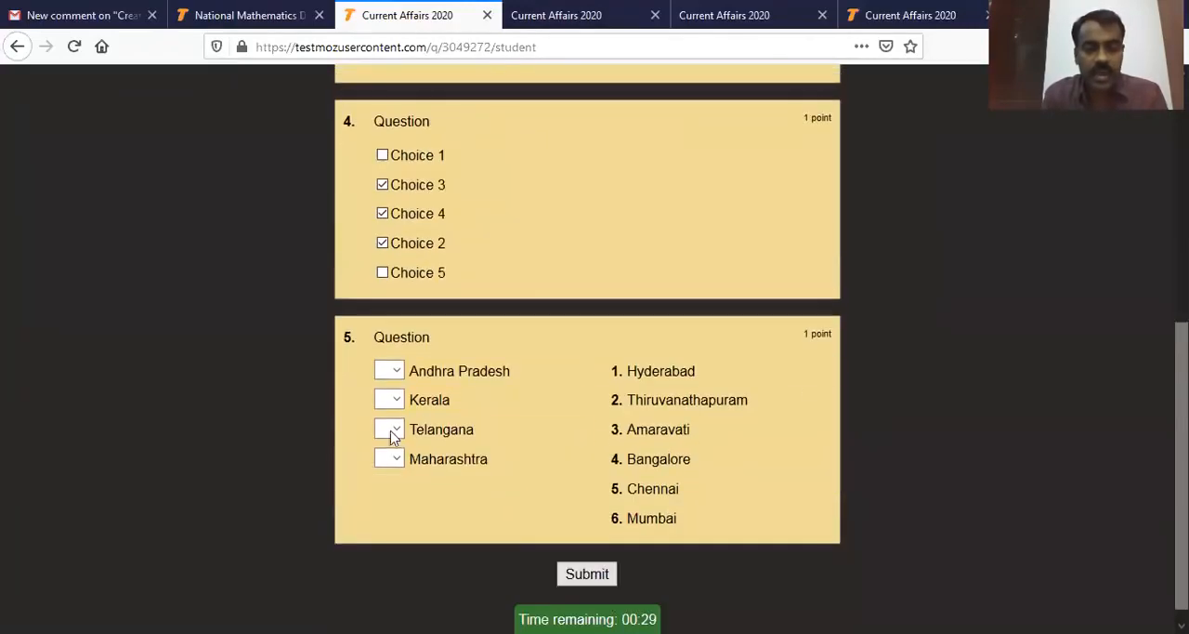
left_click(391, 371)
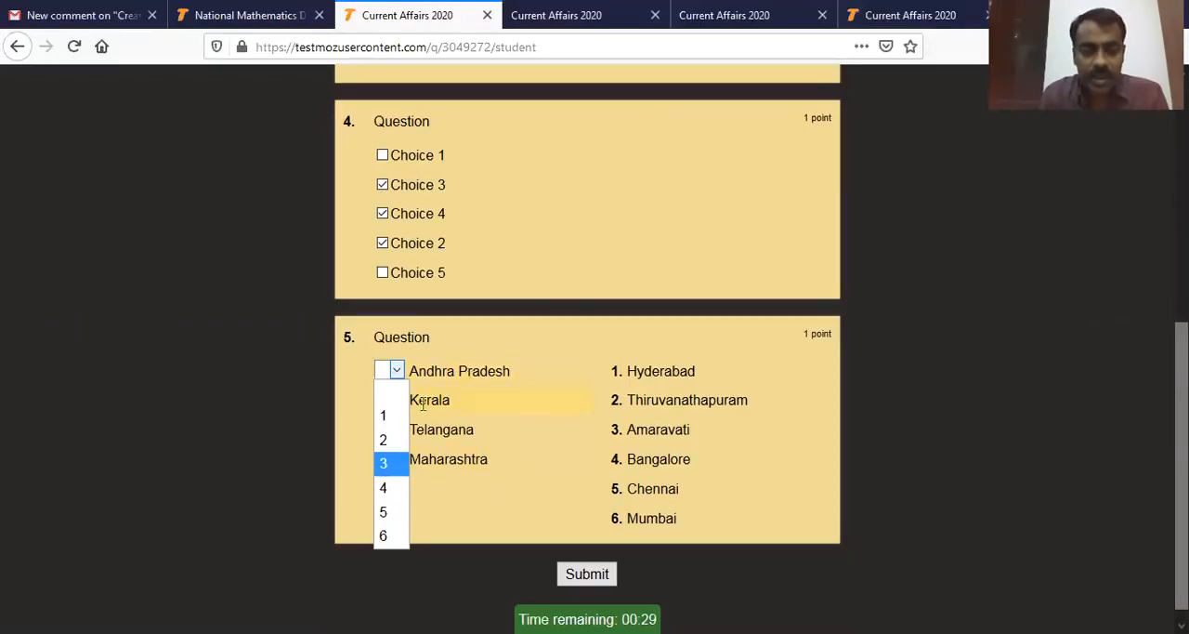
left_click(390, 467)
left_click(395, 400)
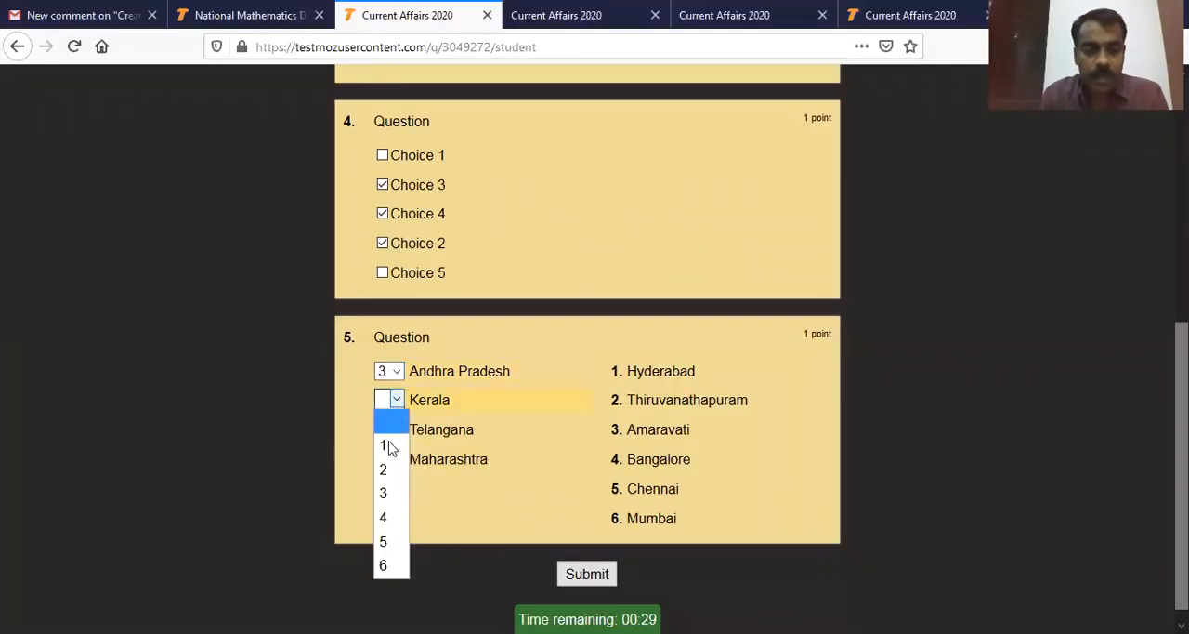
left_click(384, 469)
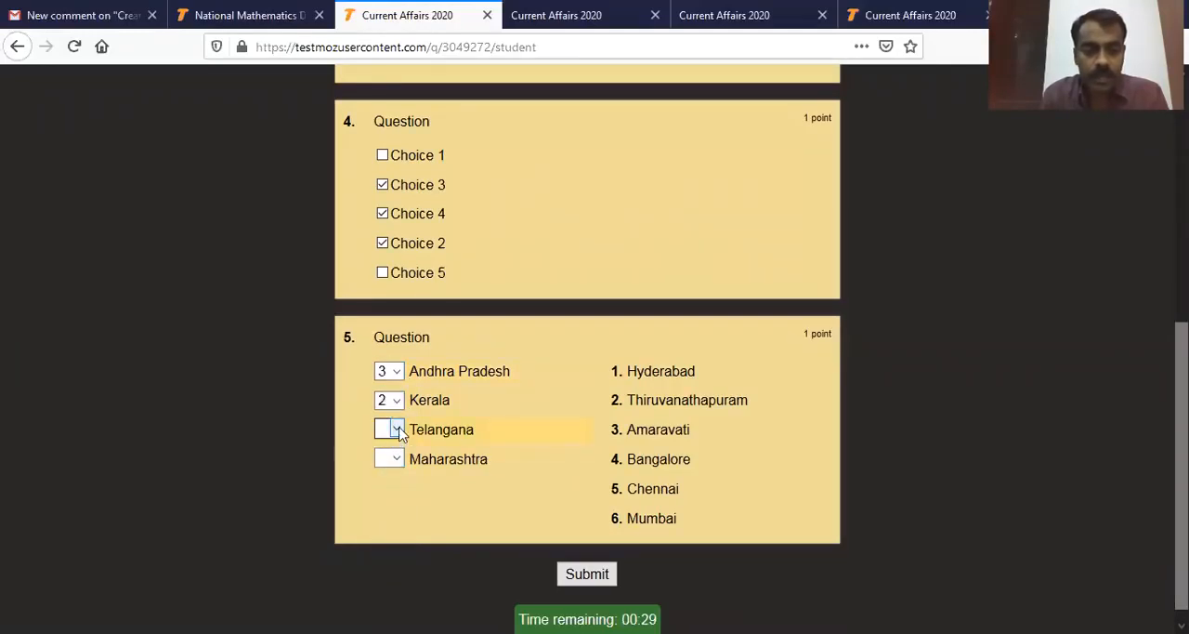
left_click(399, 432)
left_click(386, 478)
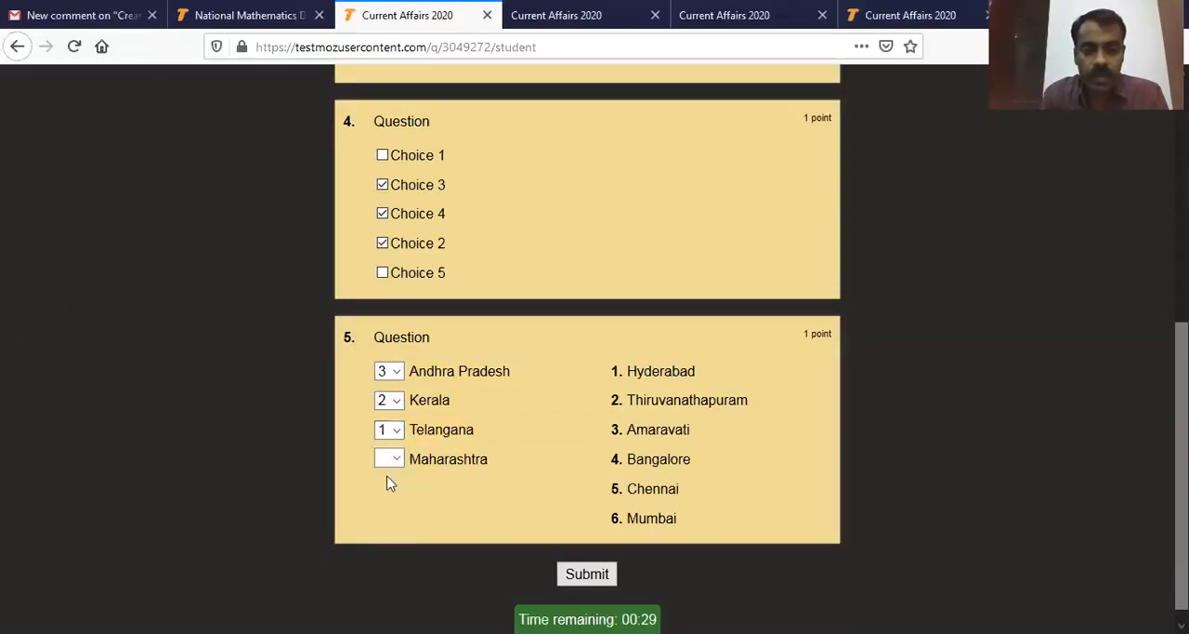
left_click(398, 460)
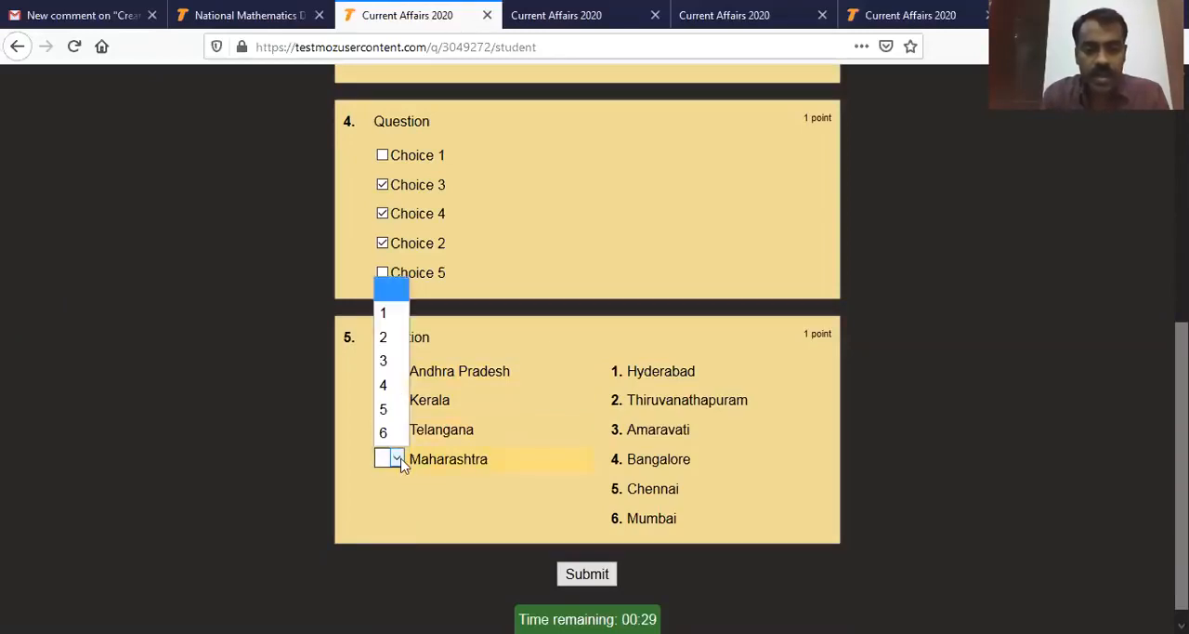
left_click(384, 433)
scroll(595, 521, "down", 1)
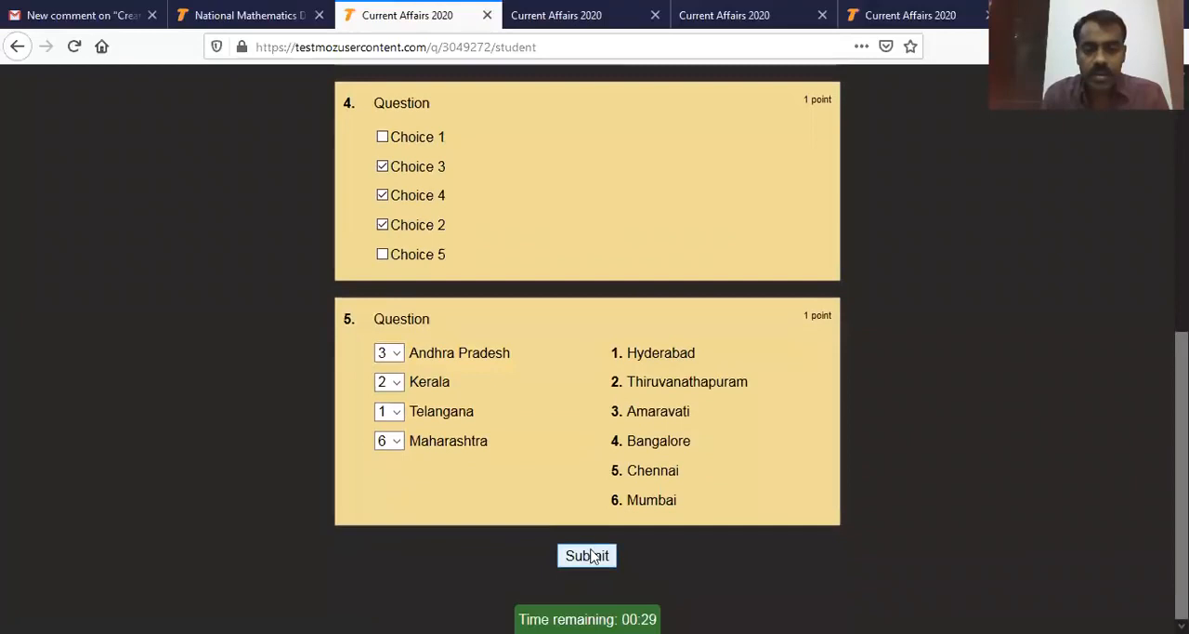
left_click(591, 555)
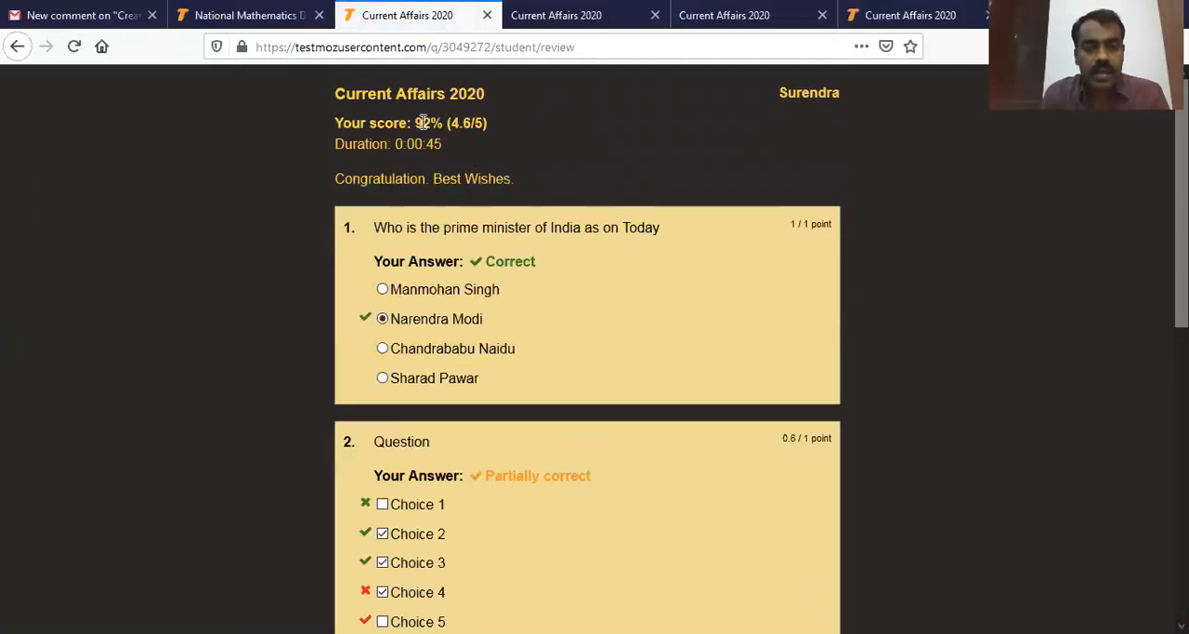
Step: Examine the submitted test's score, the student's name and the grading of each answer
left_click_drag(413, 122, 536, 127)
left_click(565, 183)
scroll(663, 273, "down", 6)
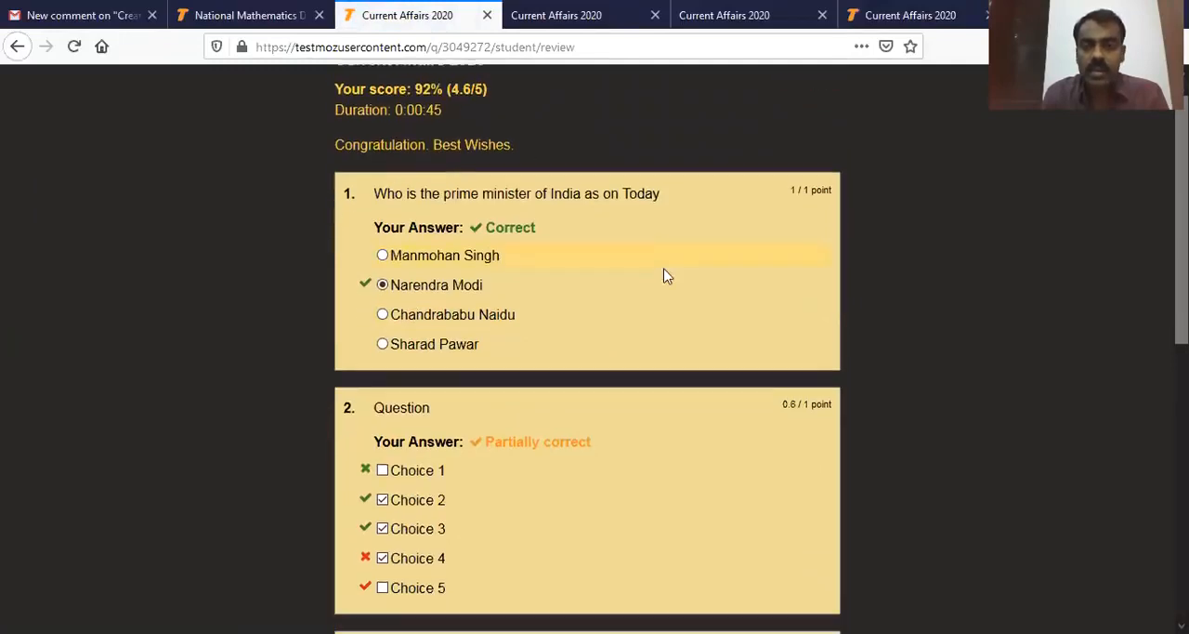
scroll(706, 265, "up", 6)
left_click_drag(781, 92, 849, 98)
left_click(859, 113)
scroll(640, 260, "down", 6)
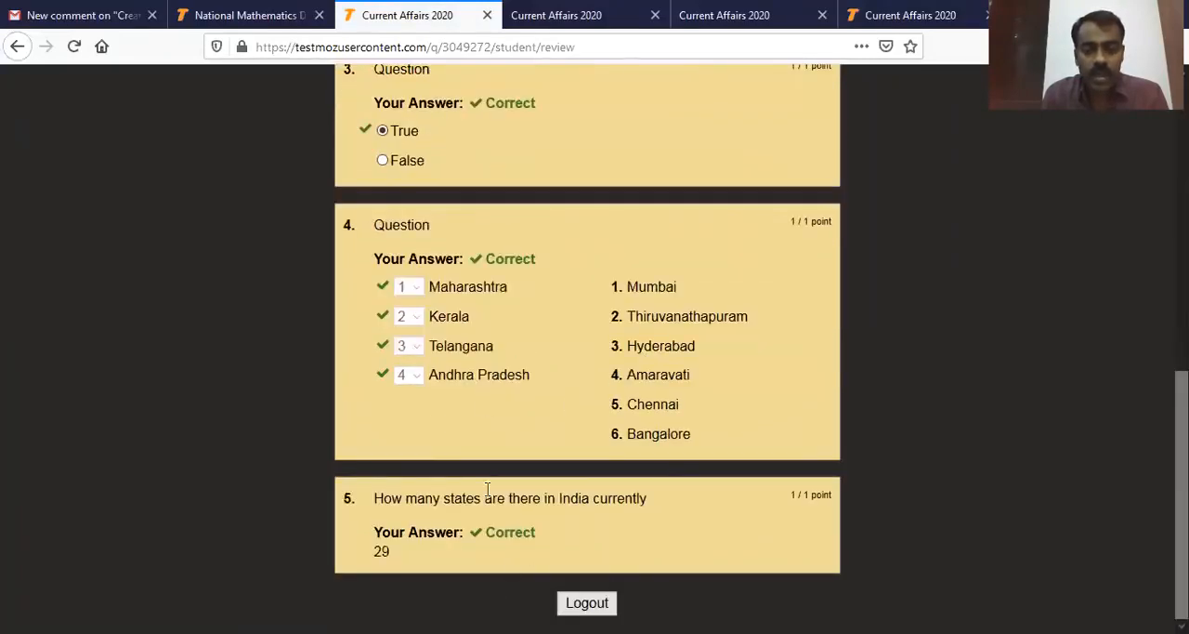
scroll(487, 488, "up", 6)
scroll(573, 308, "down", 4)
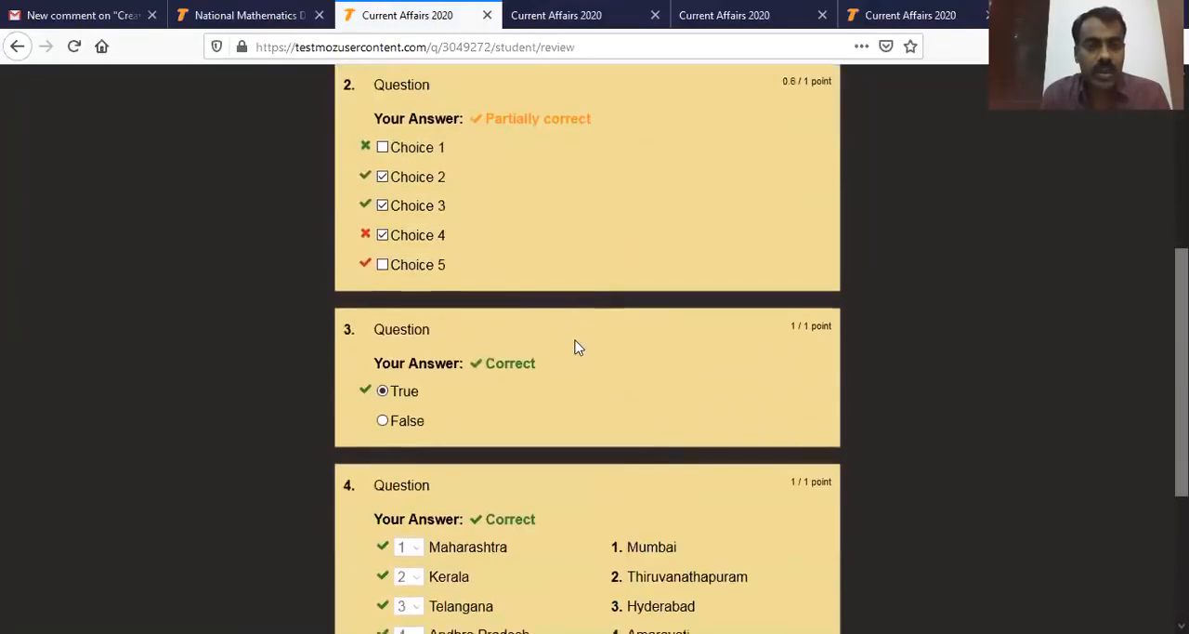
scroll(576, 347, "down", 3)
Step: Log out of the student session and return to the blank student login form
left_click(587, 602)
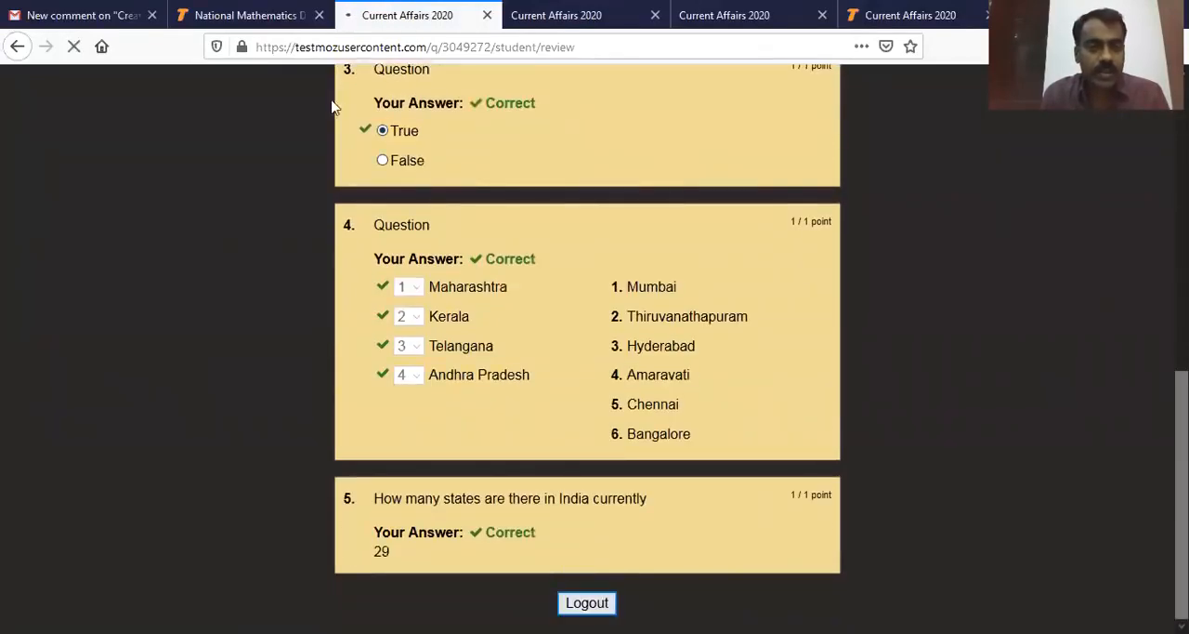
left_click(504, 223)
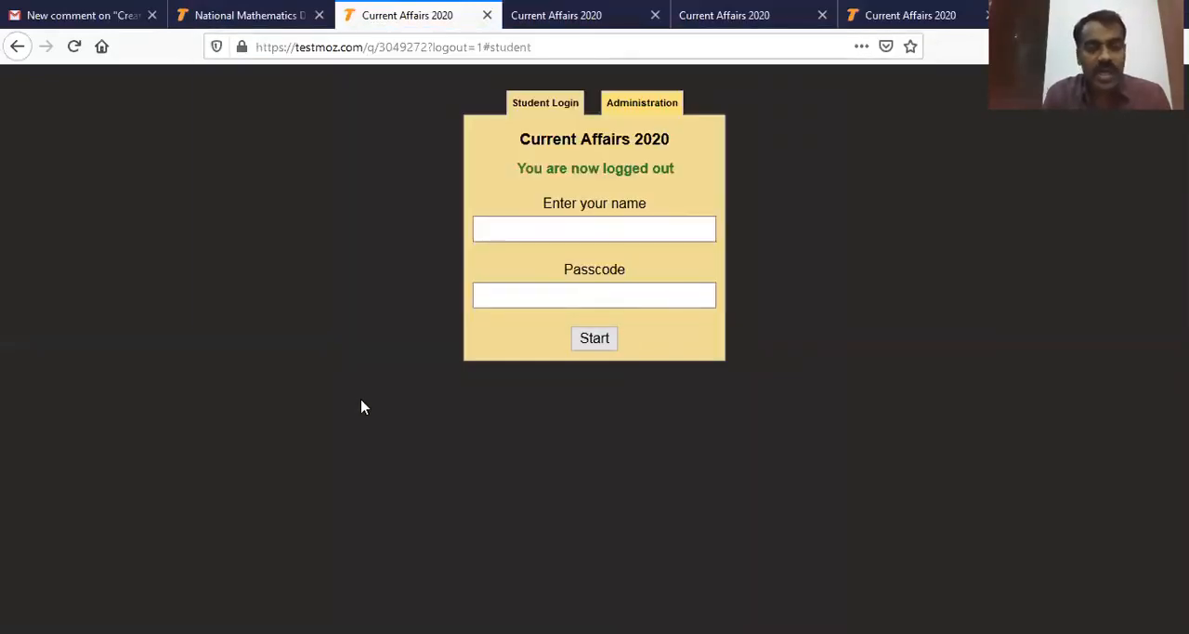
left_click(546, 105)
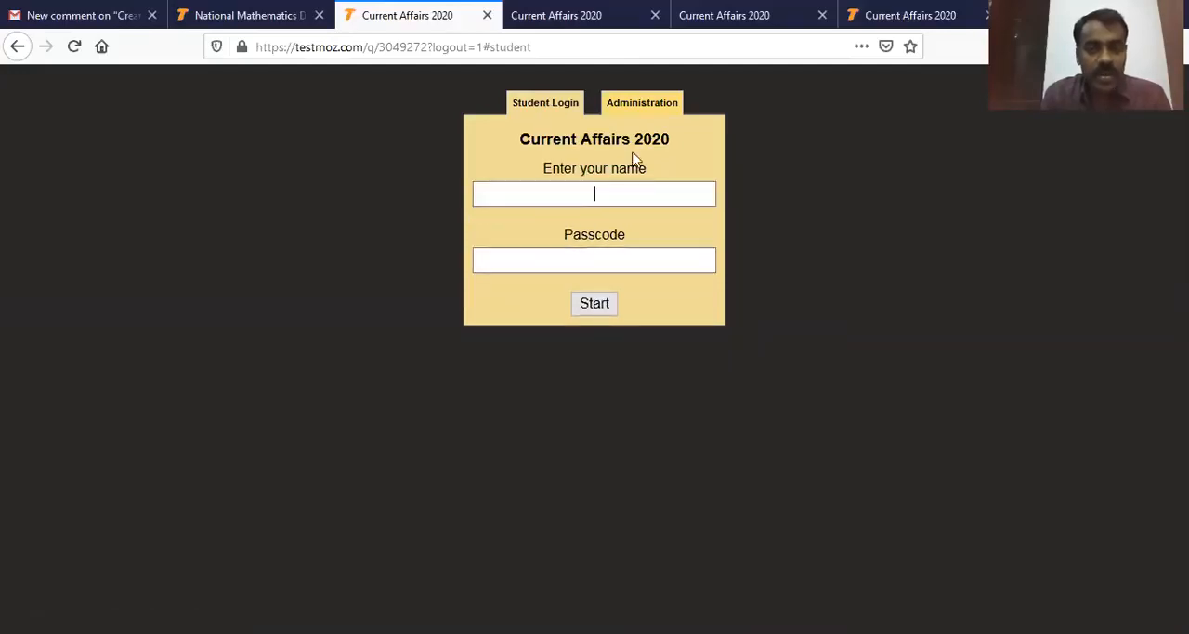
Step: Log in as the test's administrator with the admin password, without saving it in the browser, and open the Current Affairs 2020 results
left_click(641, 108)
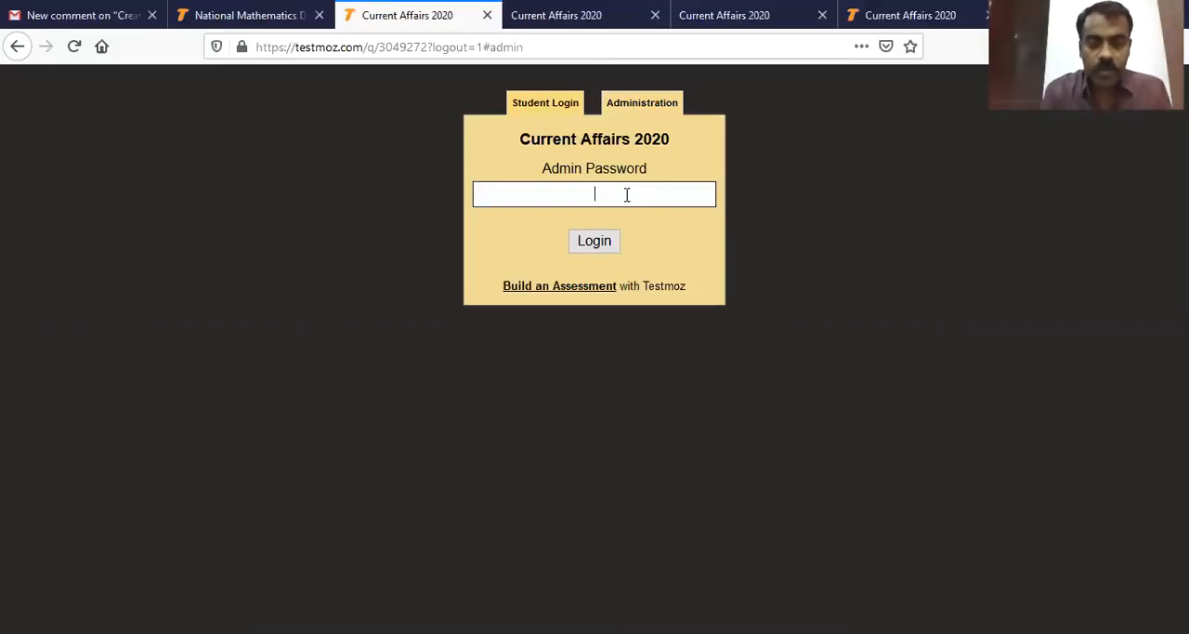
type("****")
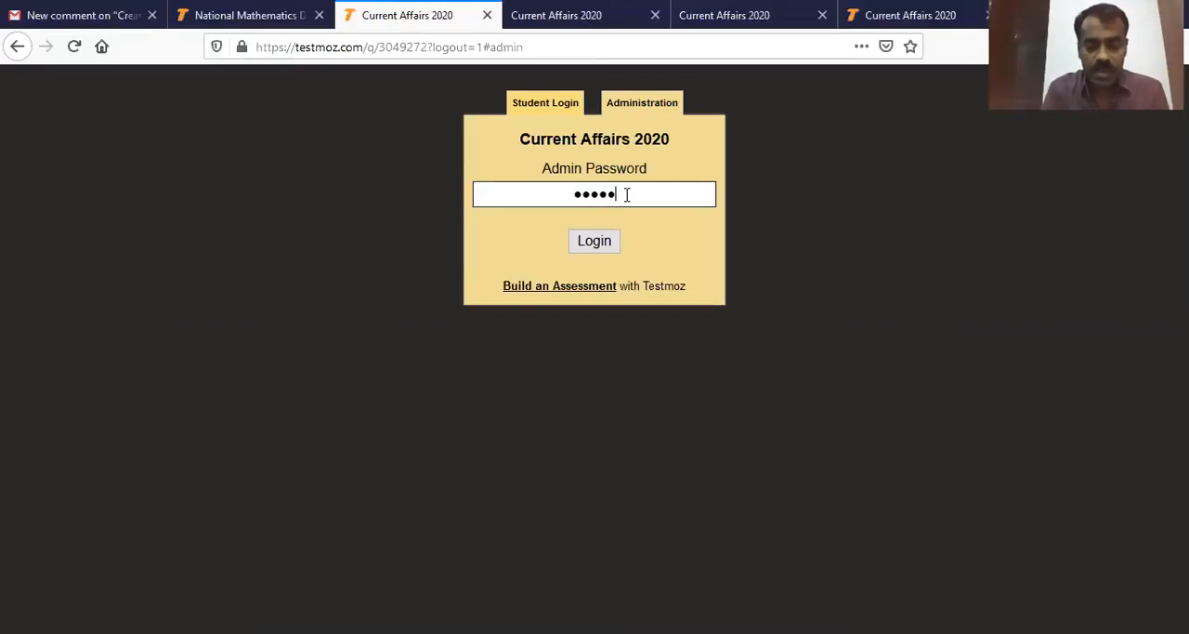
left_click(597, 243)
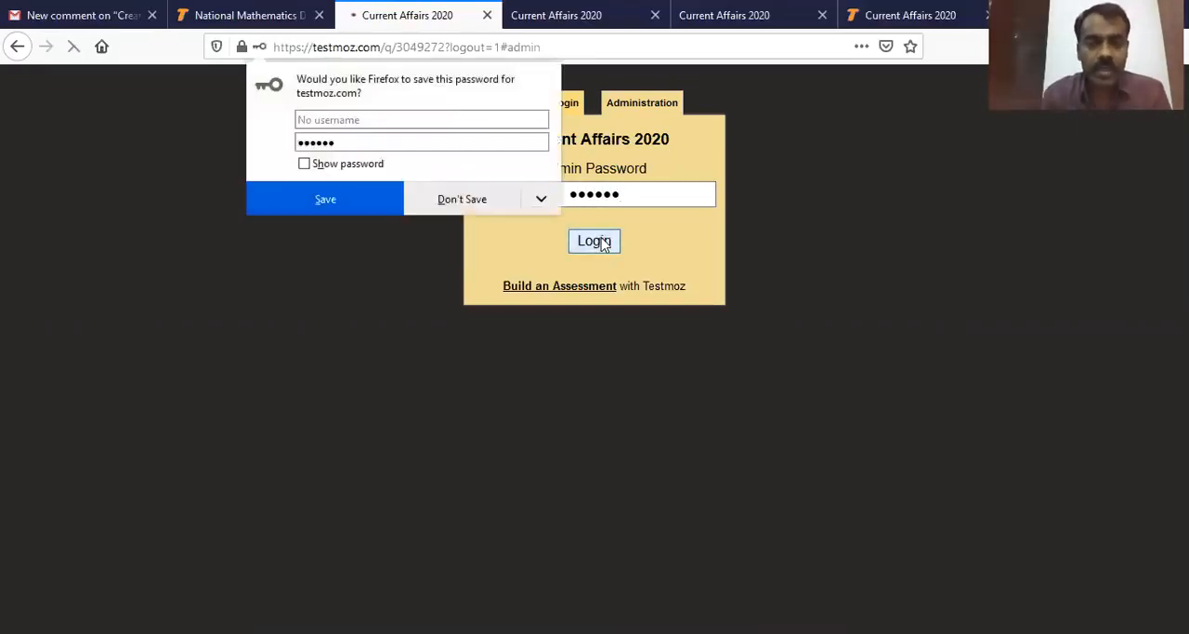
left_click(499, 207)
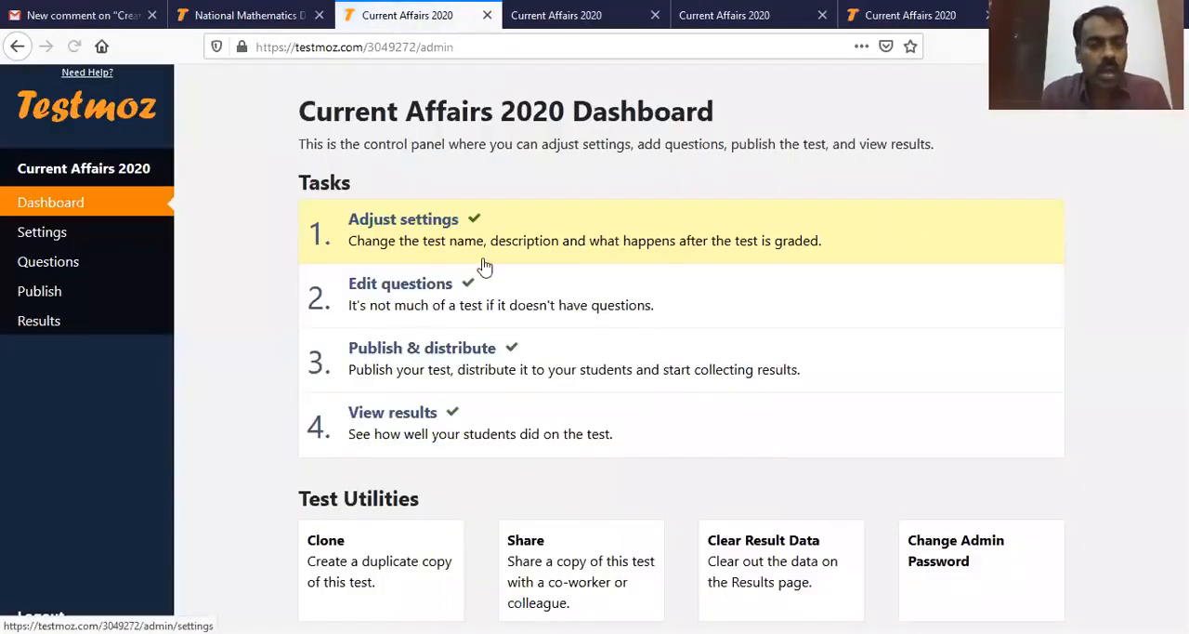
left_click(48, 327)
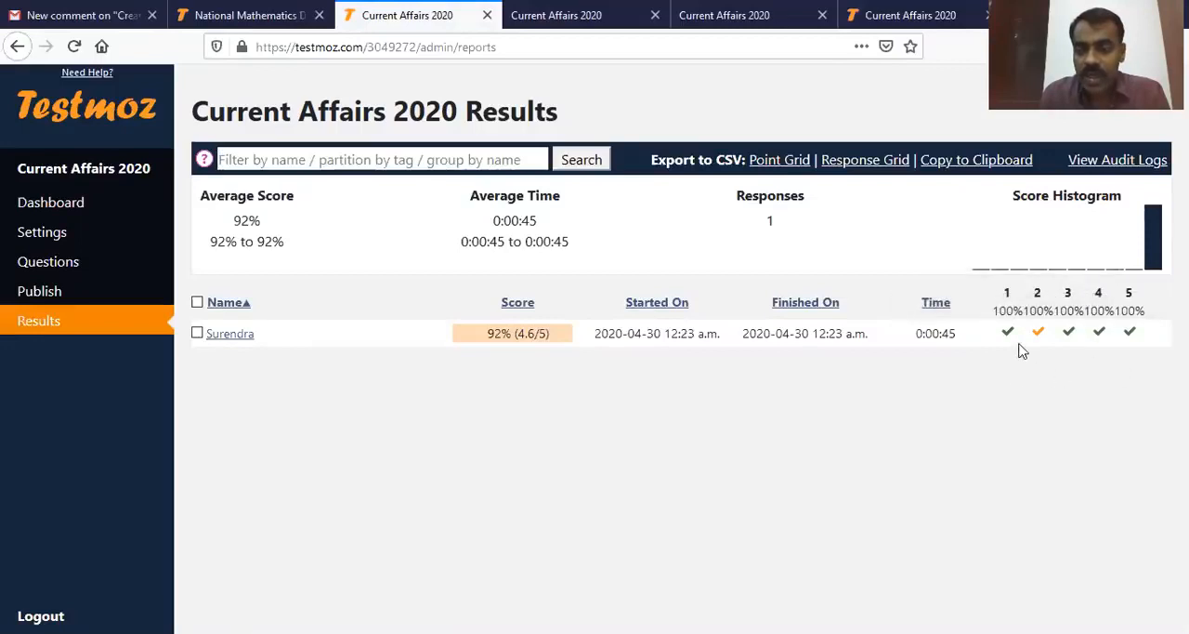
mouse_move(1039, 344)
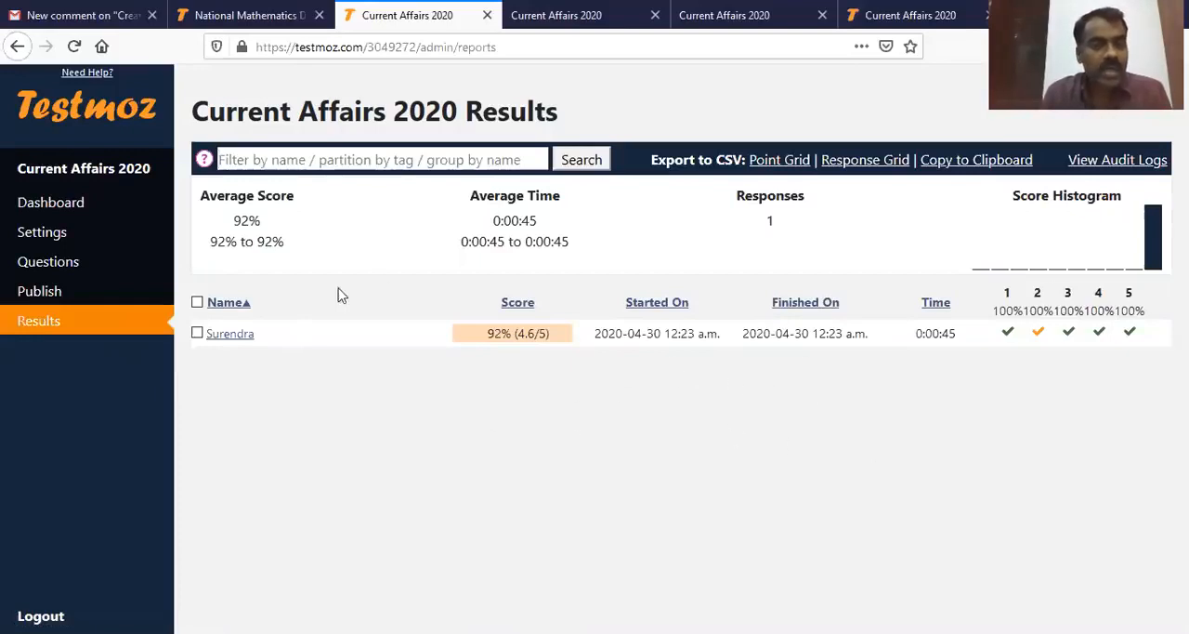
Step: Switch to the National Mathematics Day test and log in to its administration with the admin password
left_click(233, 17)
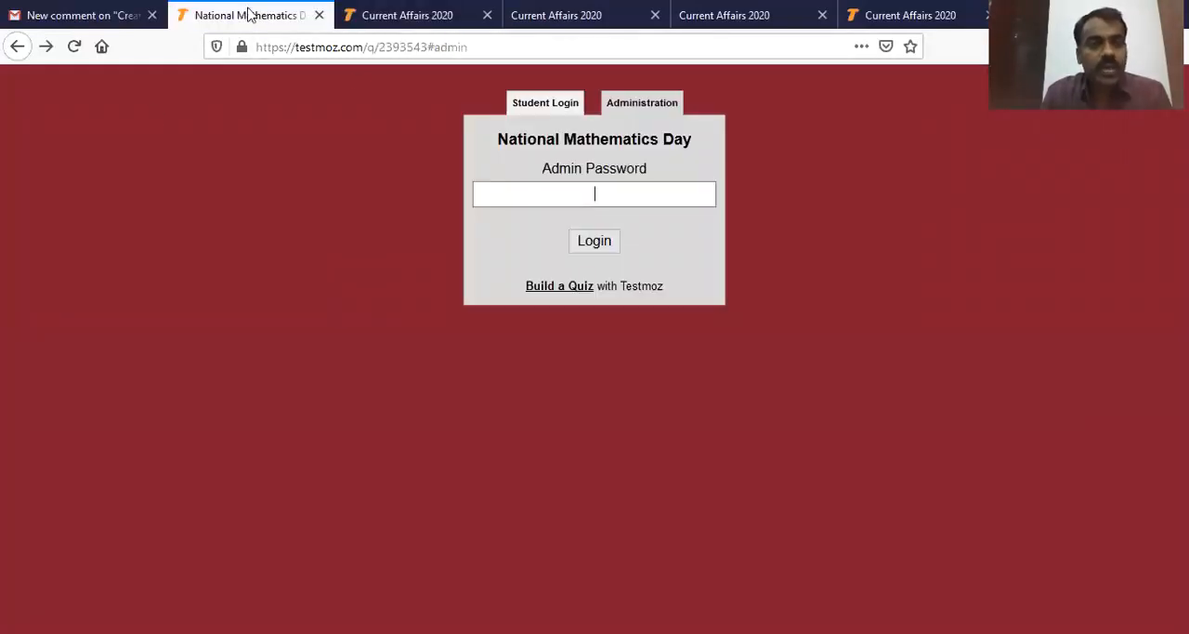
left_click(644, 105)
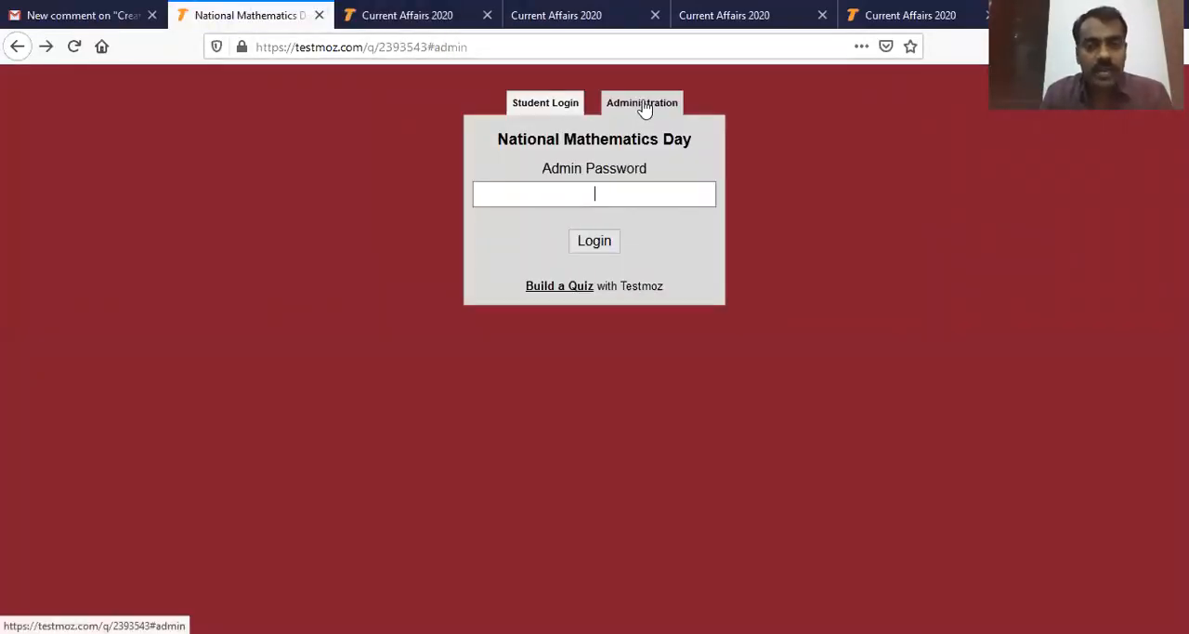
type("••")
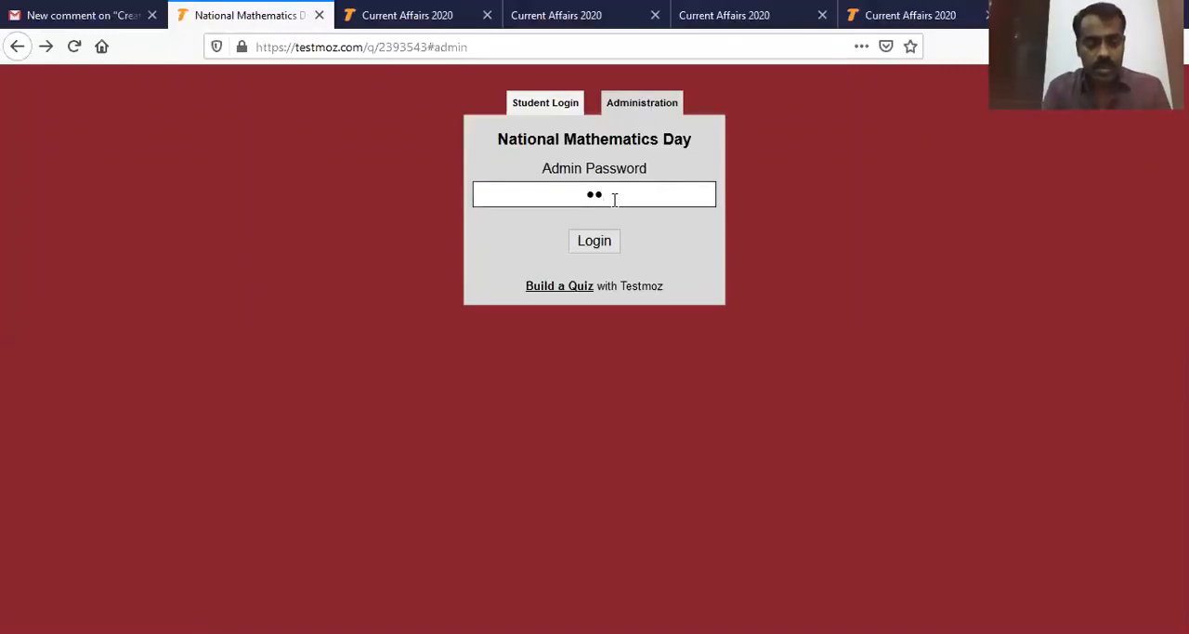
type("••••")
left_click(622, 240)
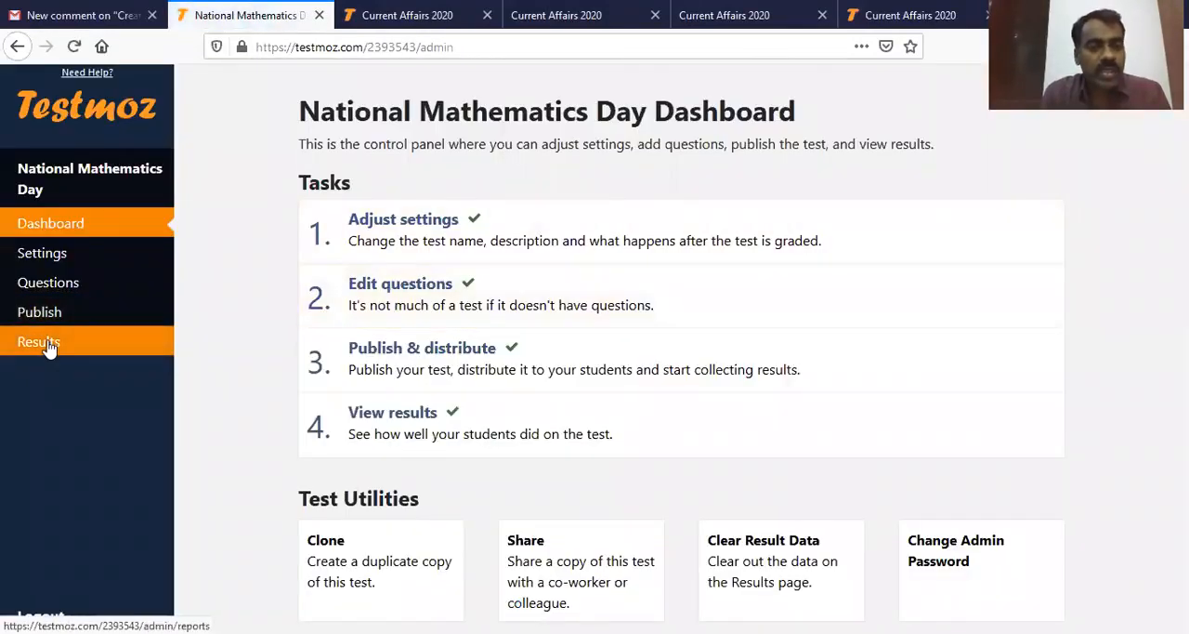
Step: Open the National Mathematics Day results and examine the number of responses and the percentages per question
left_click_drag(299, 111, 934, 113)
left_click(38, 340)
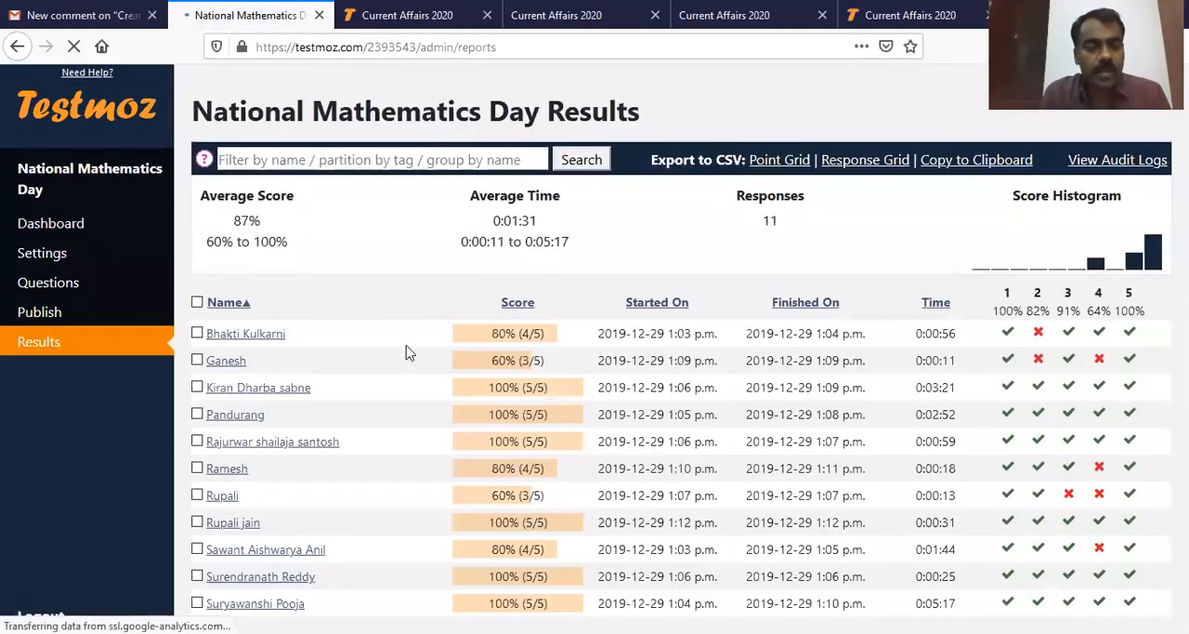
double_click(770, 221)
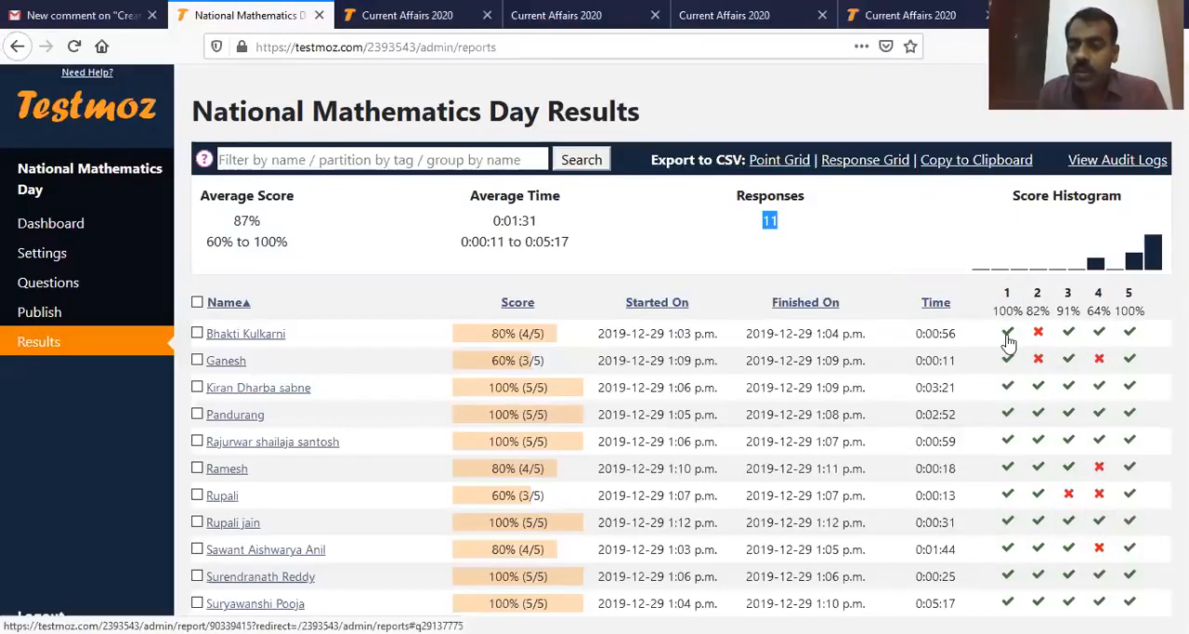
left_click_drag(996, 309, 1148, 308)
left_click(1150, 321)
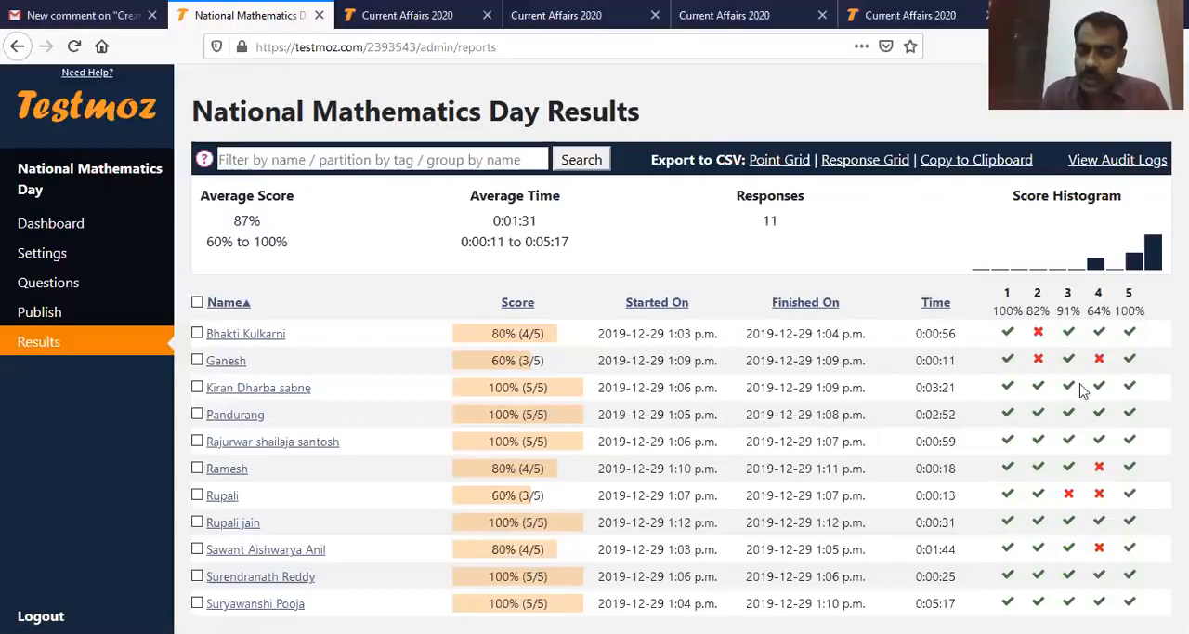
Step: Examine the correct-answer percentages and question texts for questions 1 and 4 in the National Mathematics Day results
mouse_move(1067, 389)
mouse_move(1011, 323)
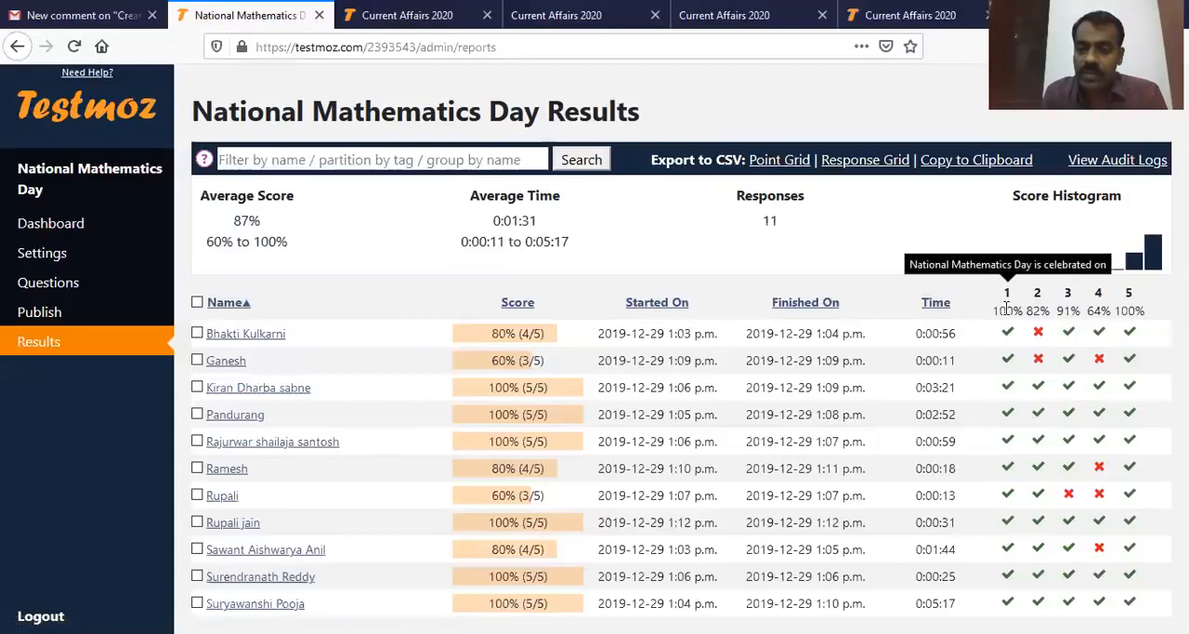
left_click_drag(992, 312, 1020, 310)
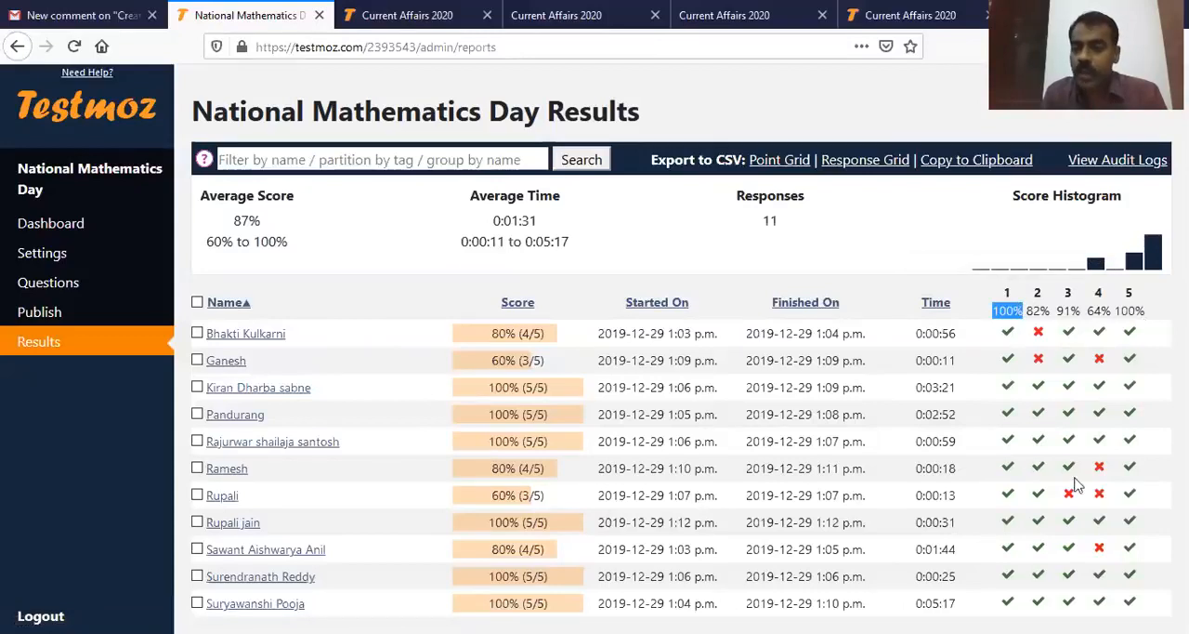
mouse_move(1096, 321)
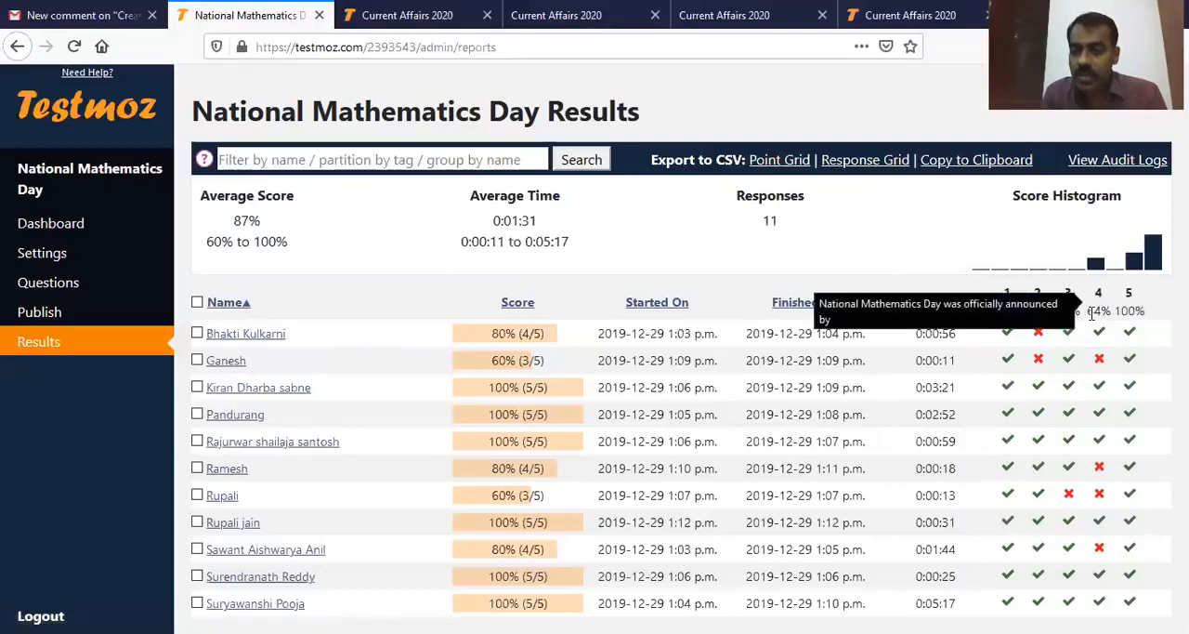
left_click_drag(1094, 311, 1110, 311)
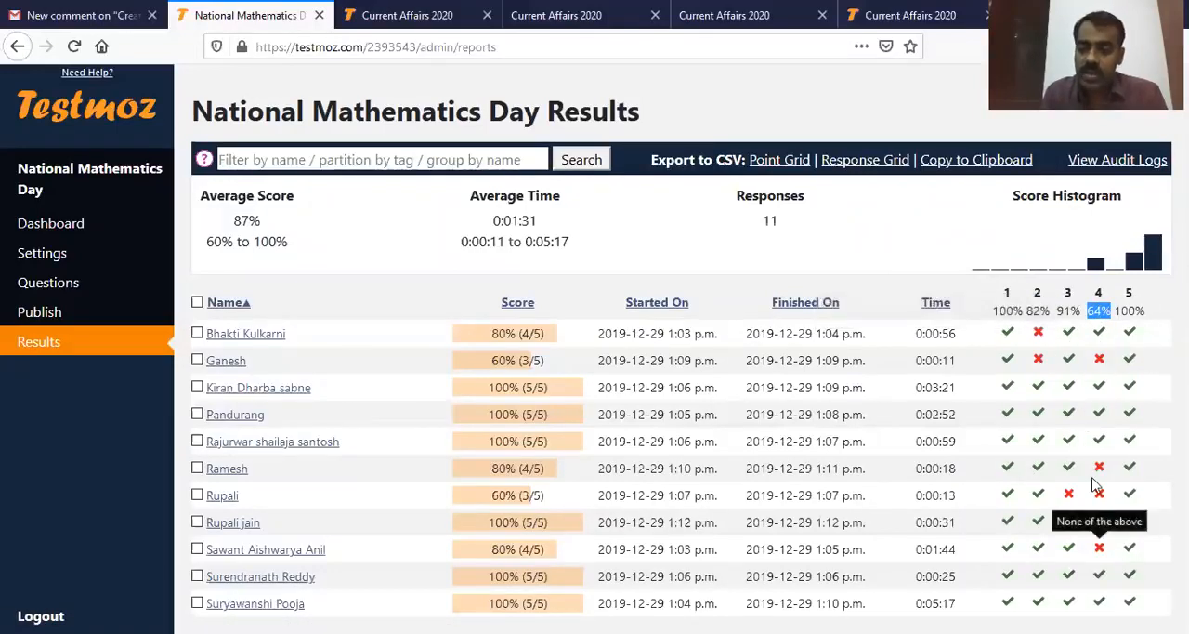
left_click(1099, 311)
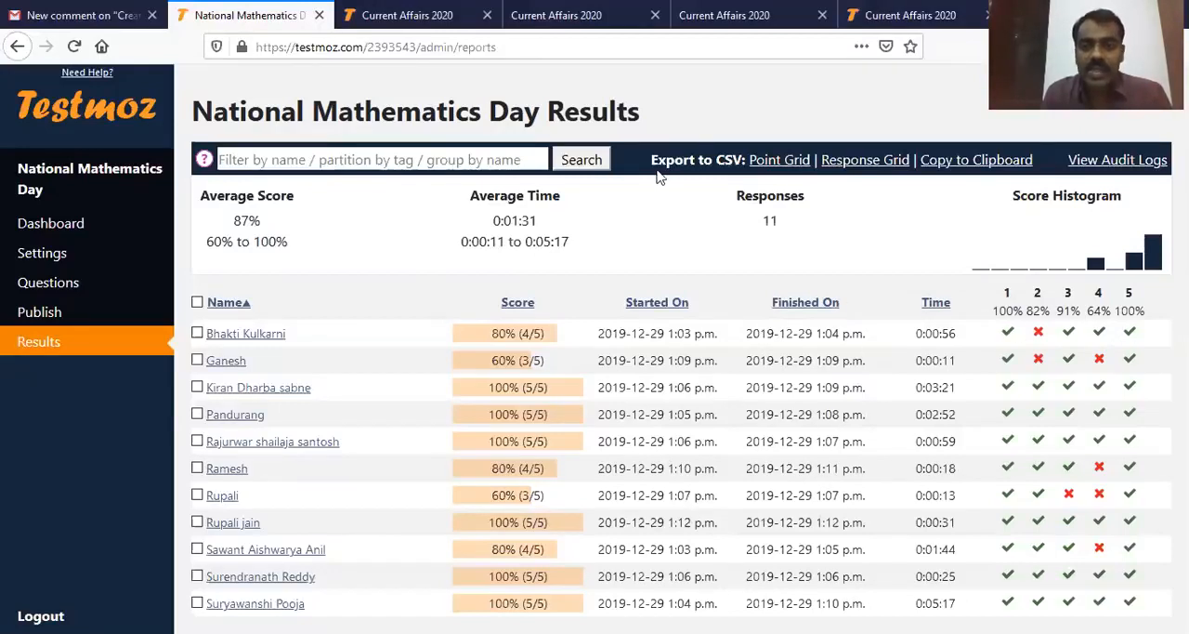
Step: Export the National Mathematics Day results to CSV as a Point Grid and as a Response Grid, opening each in Microsoft Office Excel
left_click_drag(651, 160, 743, 162)
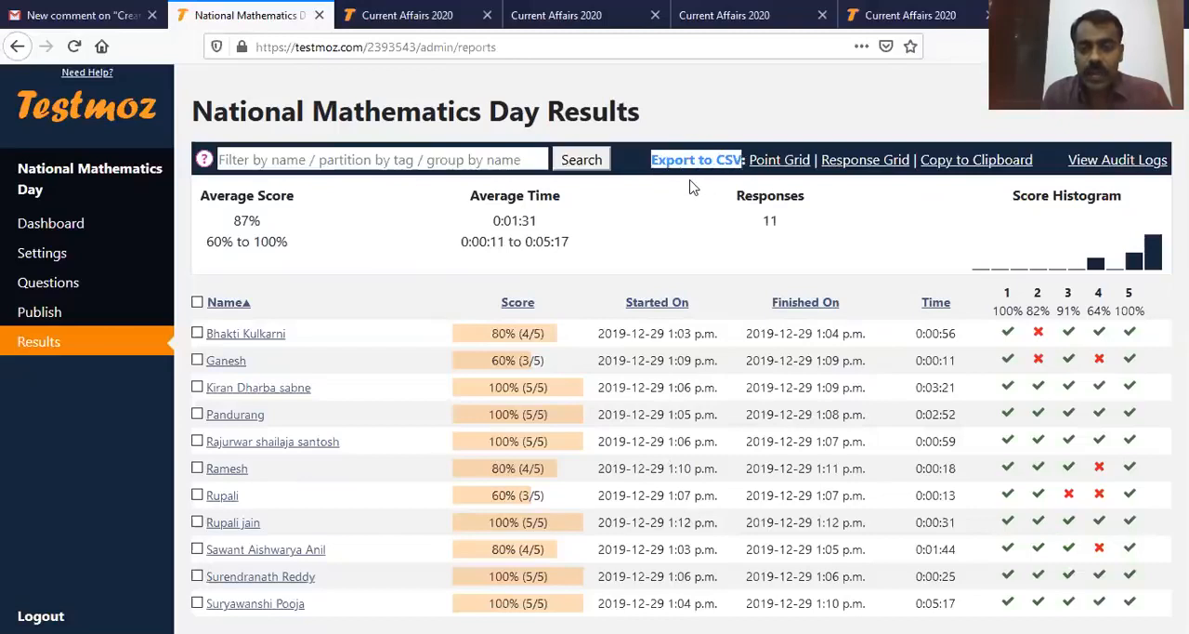
left_click(659, 162)
left_click_drag(661, 163, 745, 162)
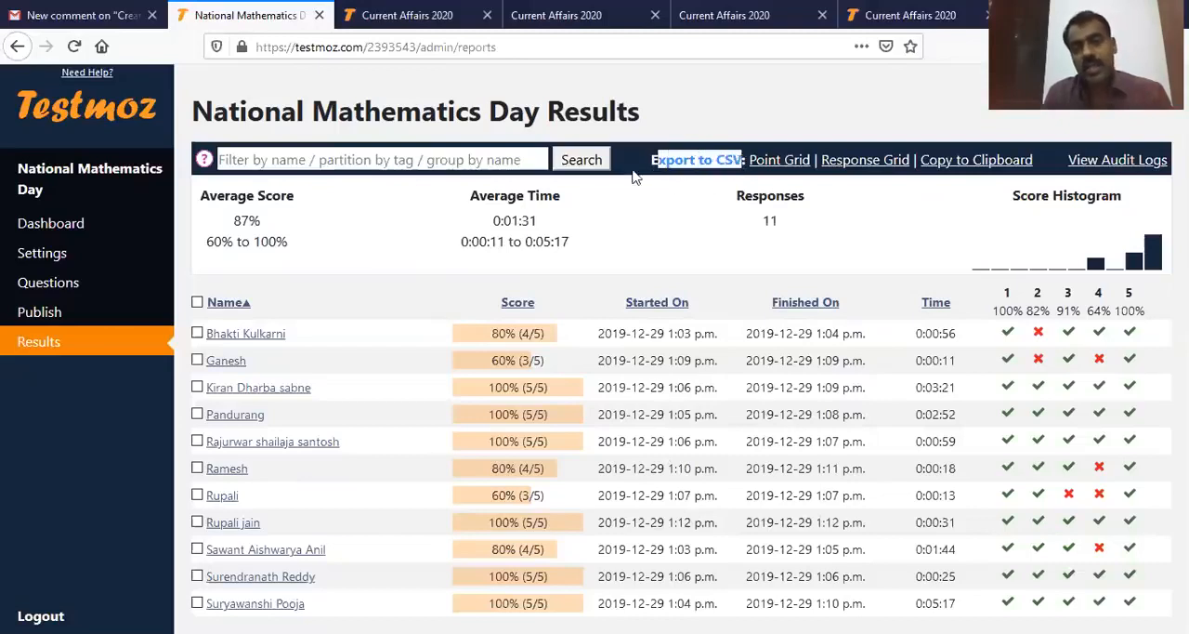
left_click(653, 166)
left_click_drag(654, 165, 748, 162)
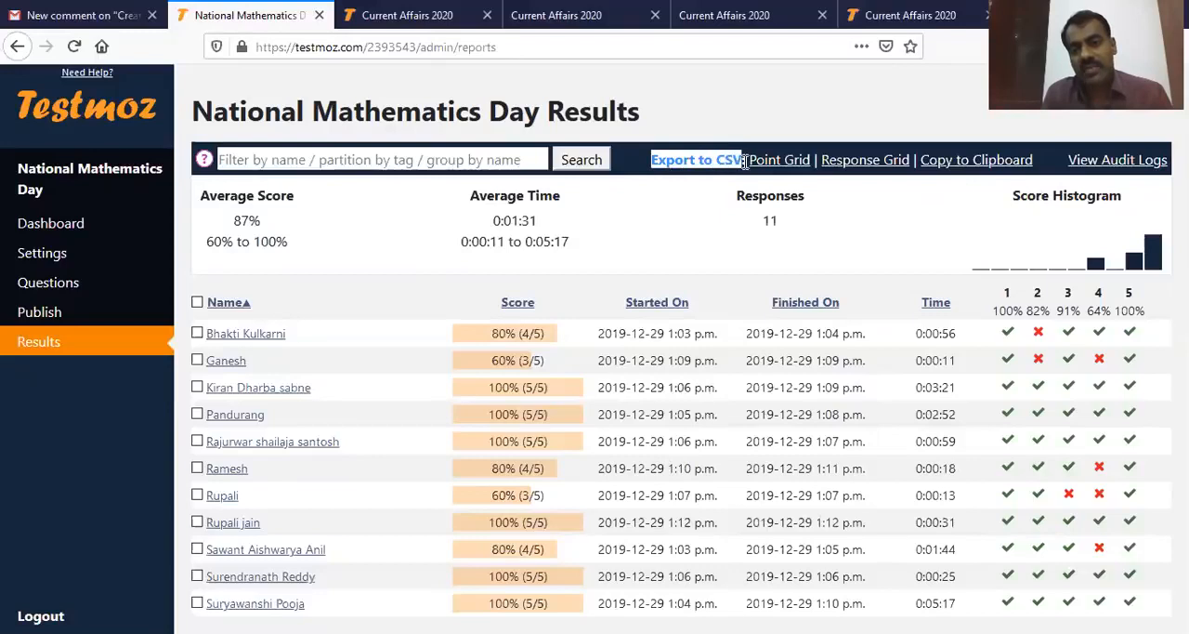
left_click(712, 210)
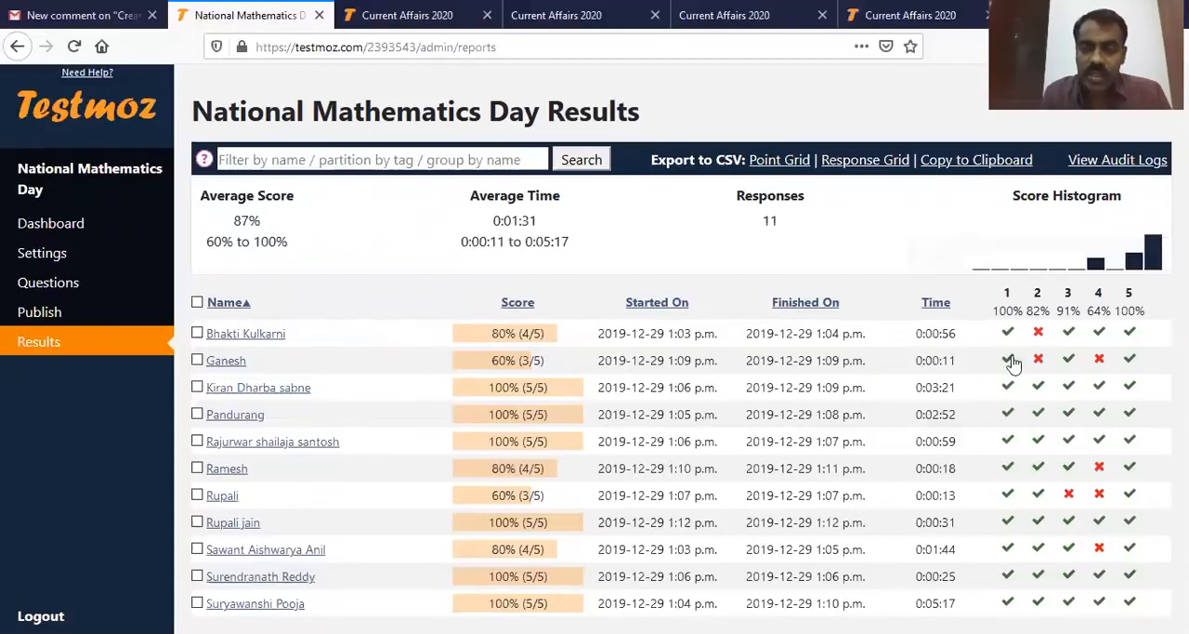
mouse_move(1010, 338)
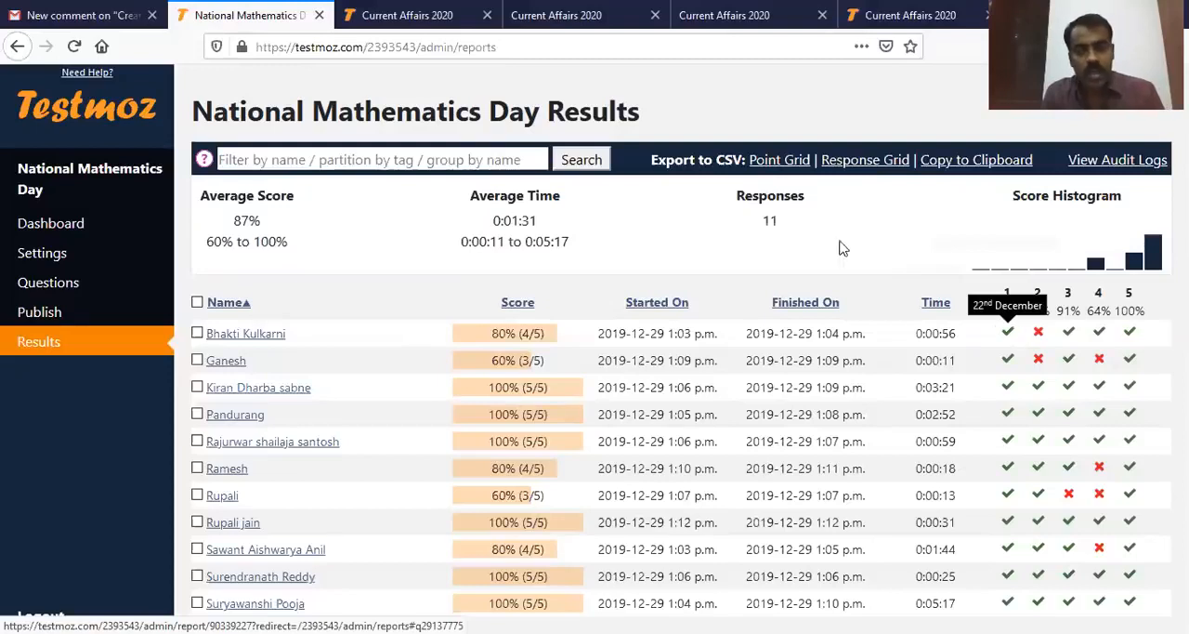
left_click(792, 166)
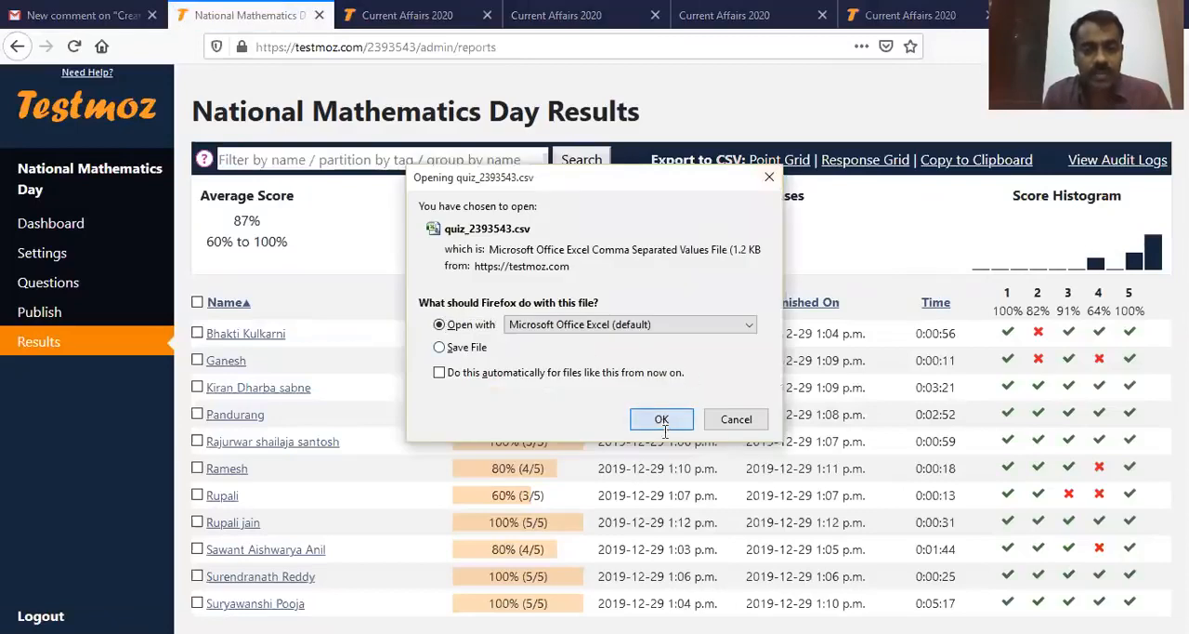
left_click(662, 420)
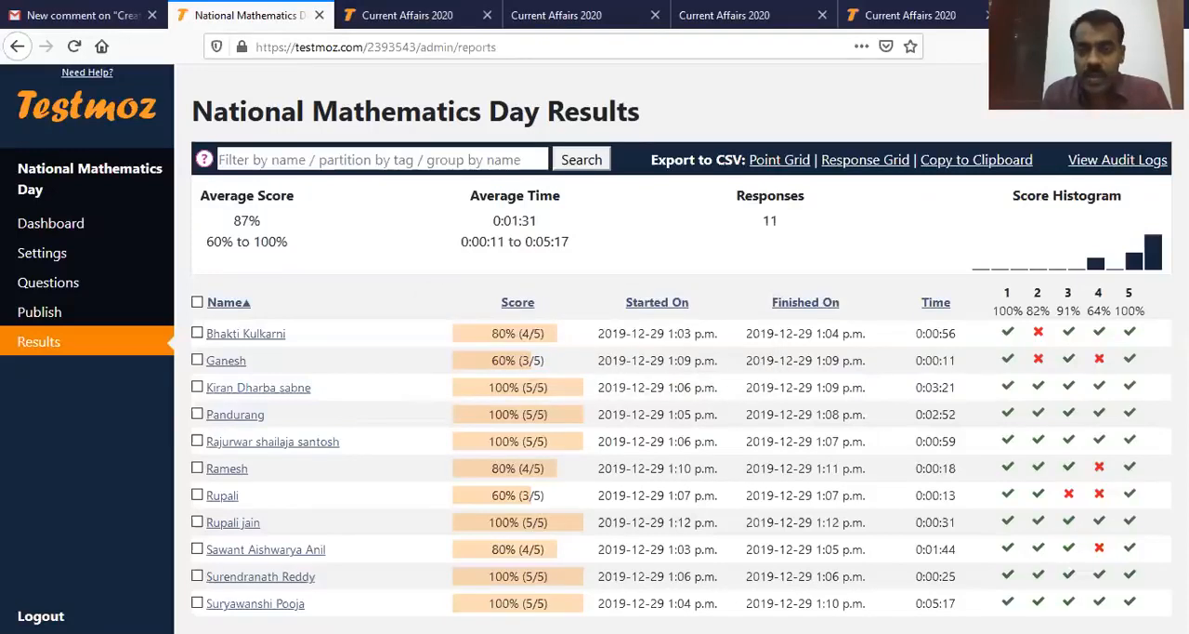
left_click(865, 159)
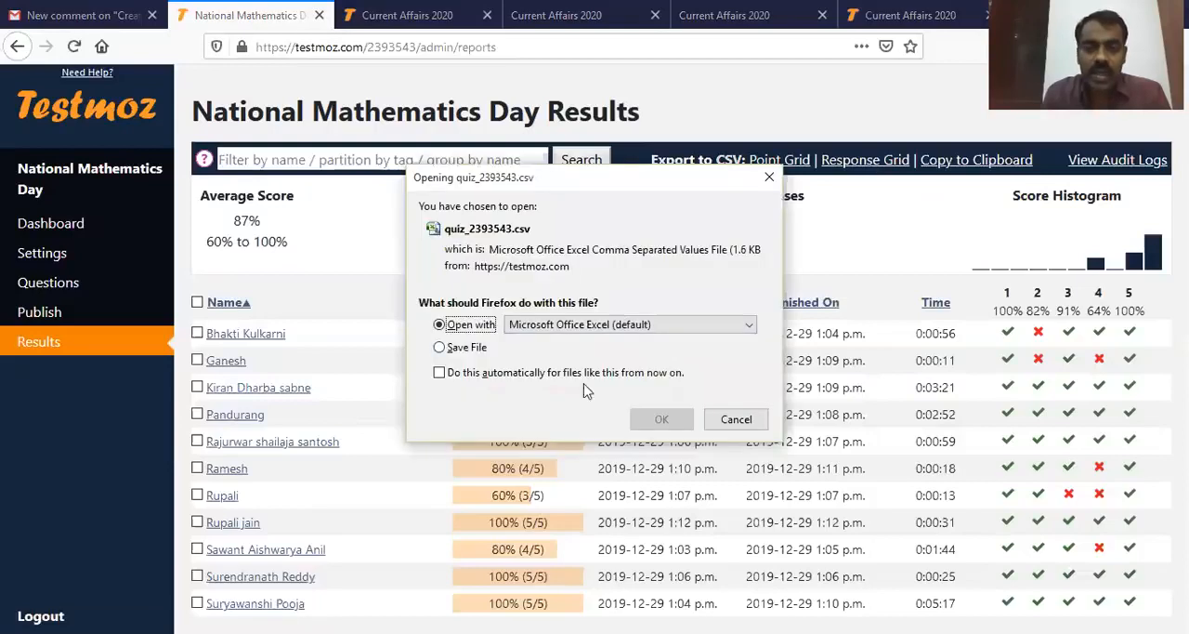
left_click(673, 420)
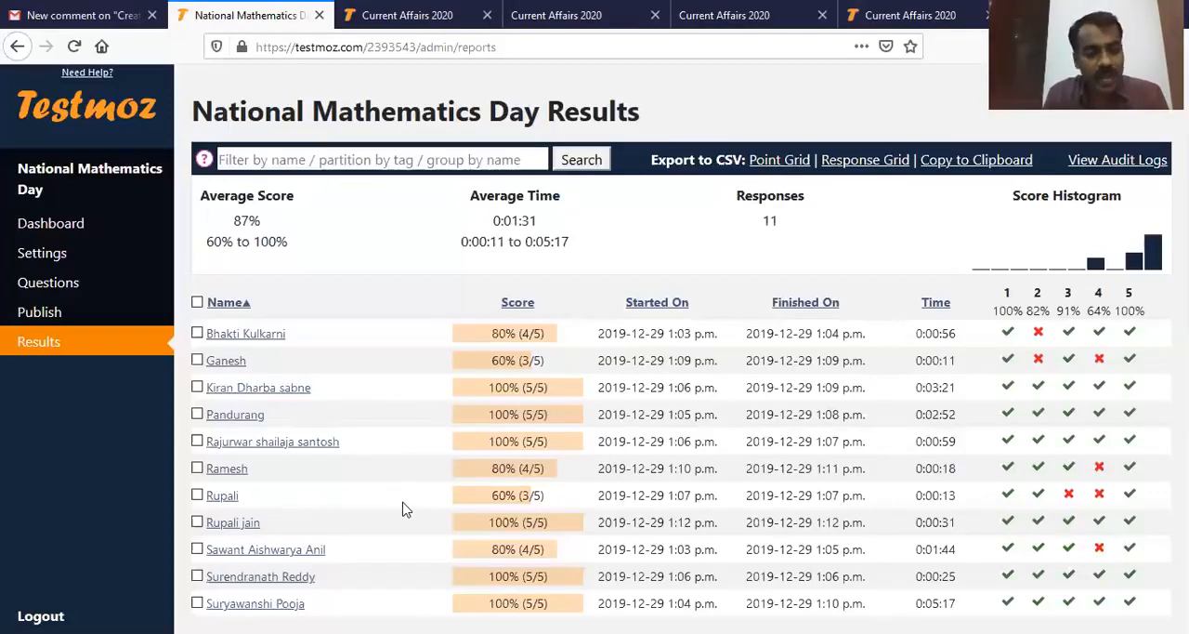
Step: Search the National Mathematics Day results for one student by first name
left_click(327, 162)
type("sh")
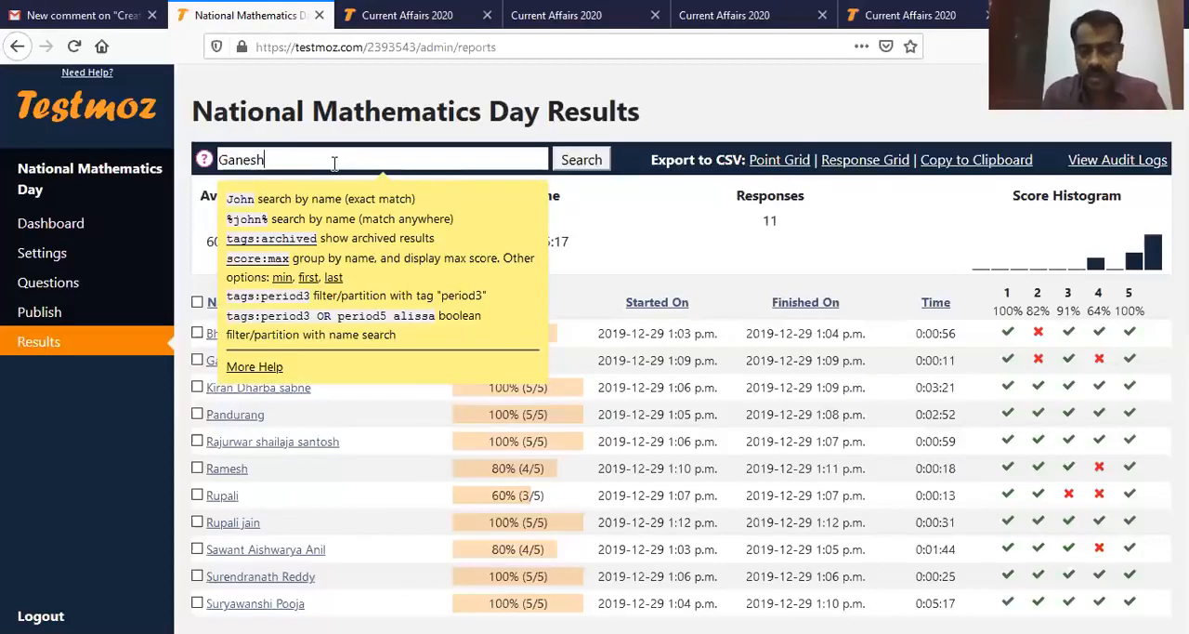
left_click(581, 163)
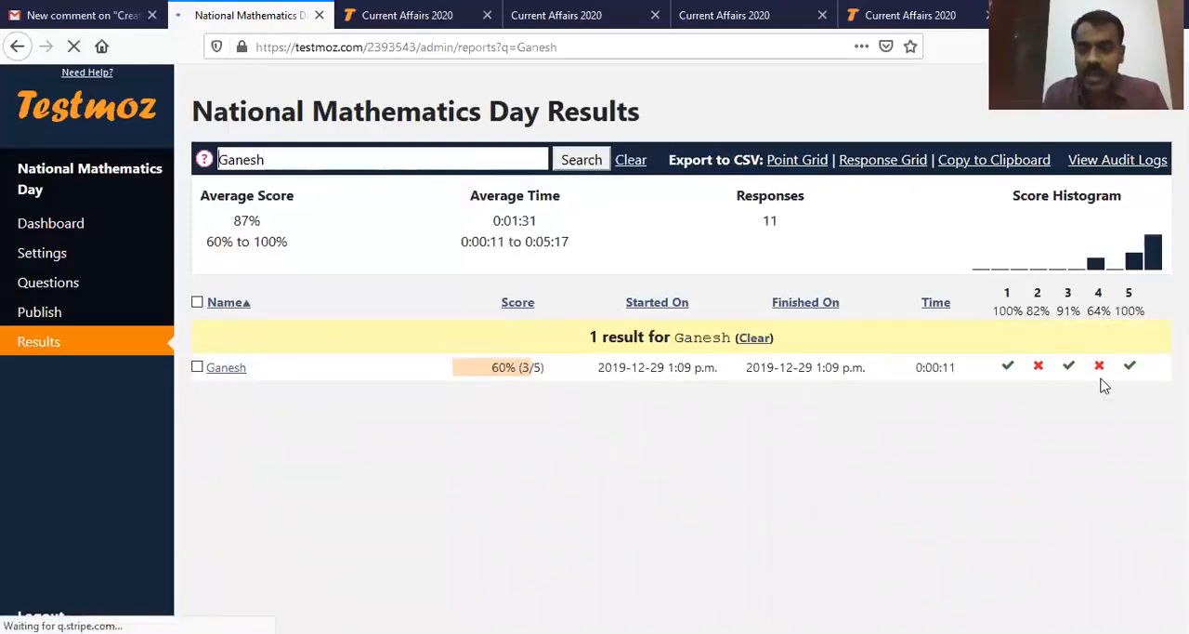
Step: Remove the student's name from the results search field and dismiss the search hints
left_click_drag(282, 159, 218, 159)
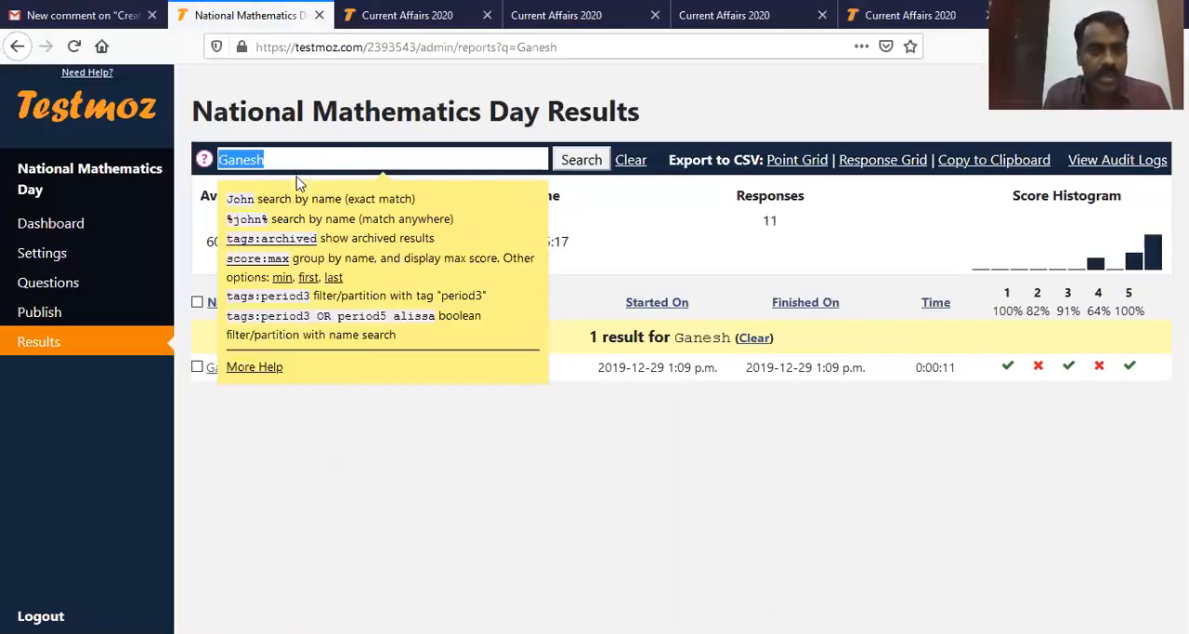
left_click(313, 163)
key("BackSpace")
key("BackSpace")
key("BackSpace")
key("BackSpace")
key("BackSpace")
key("BackSpace")
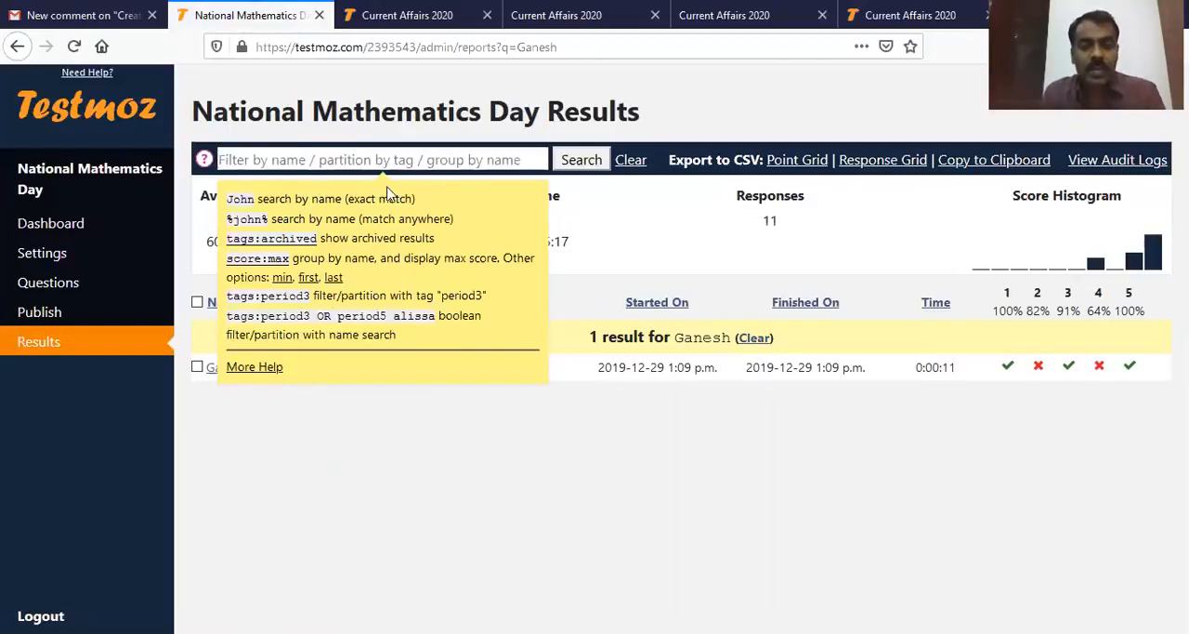
left_click(498, 516)
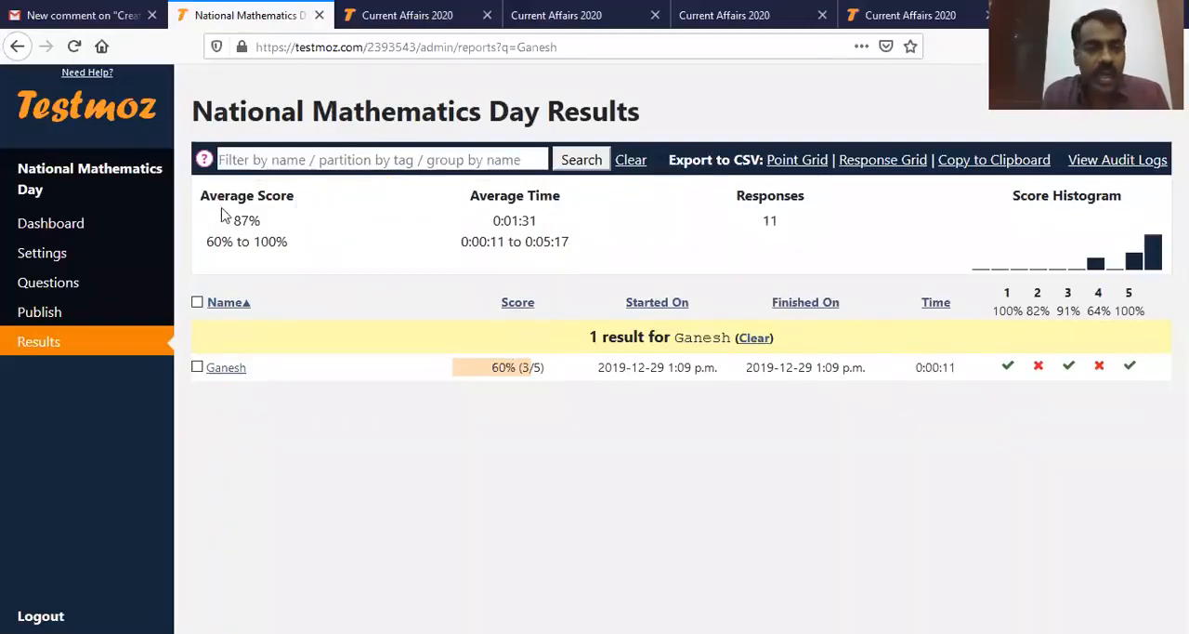
Step: Examine the average score, score range, average time and number of responses in the results summary
left_click_drag(199, 191, 375, 257)
left_click(327, 257)
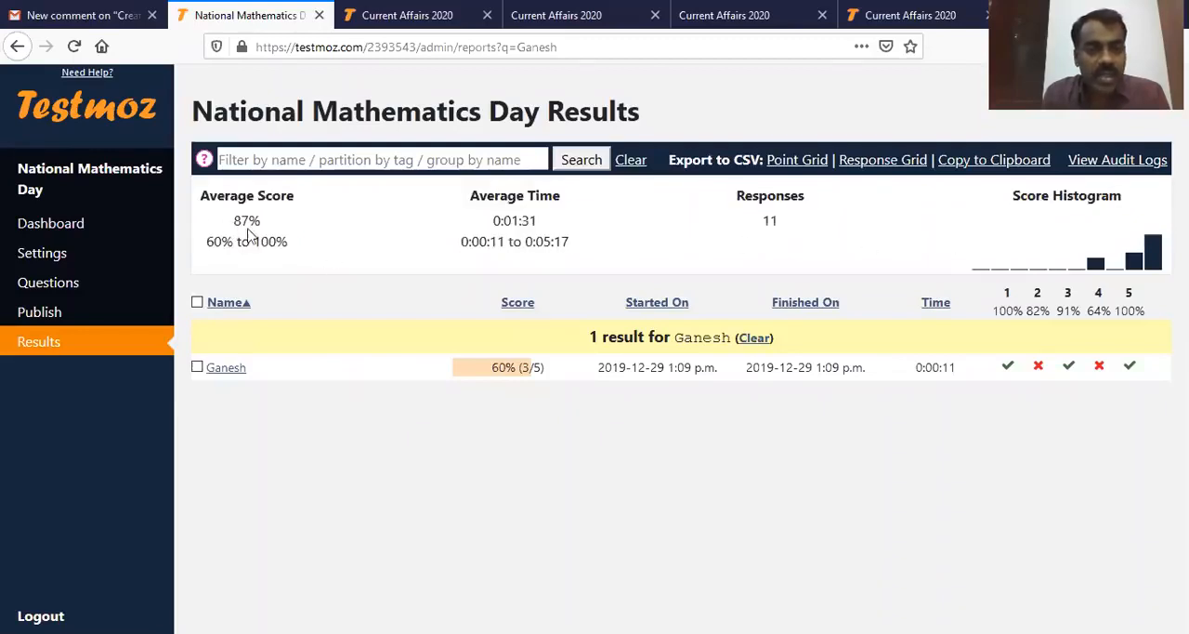
left_click_drag(232, 219, 276, 224)
left_click(345, 237)
left_click_drag(206, 245, 300, 247)
left_click(320, 251)
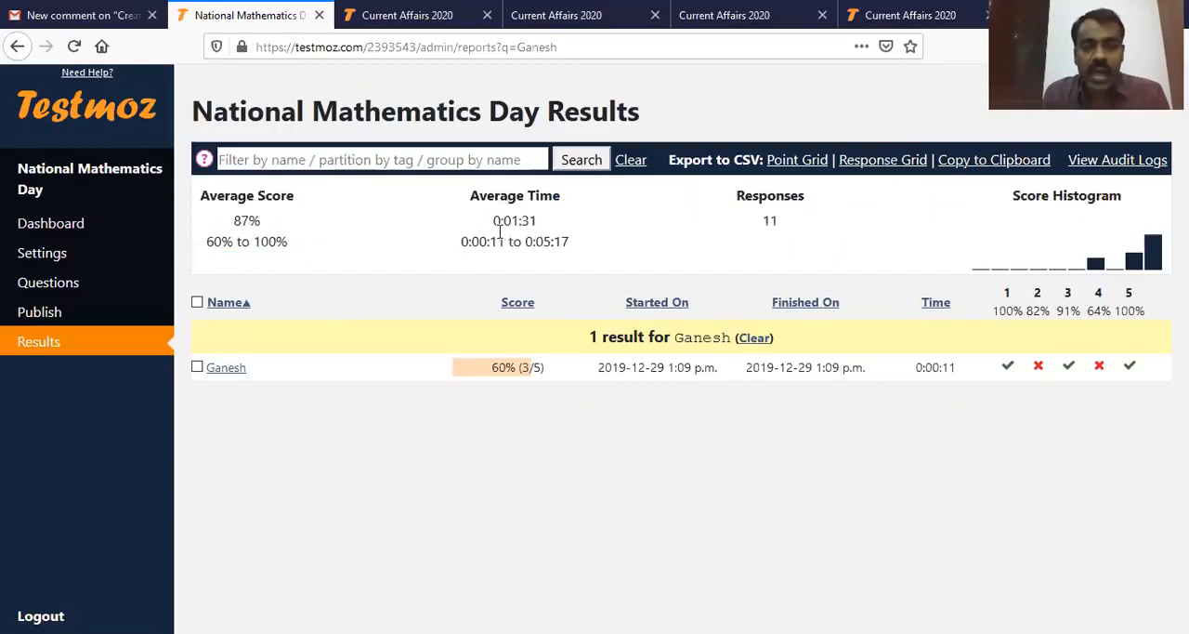
left_click_drag(750, 224, 799, 224)
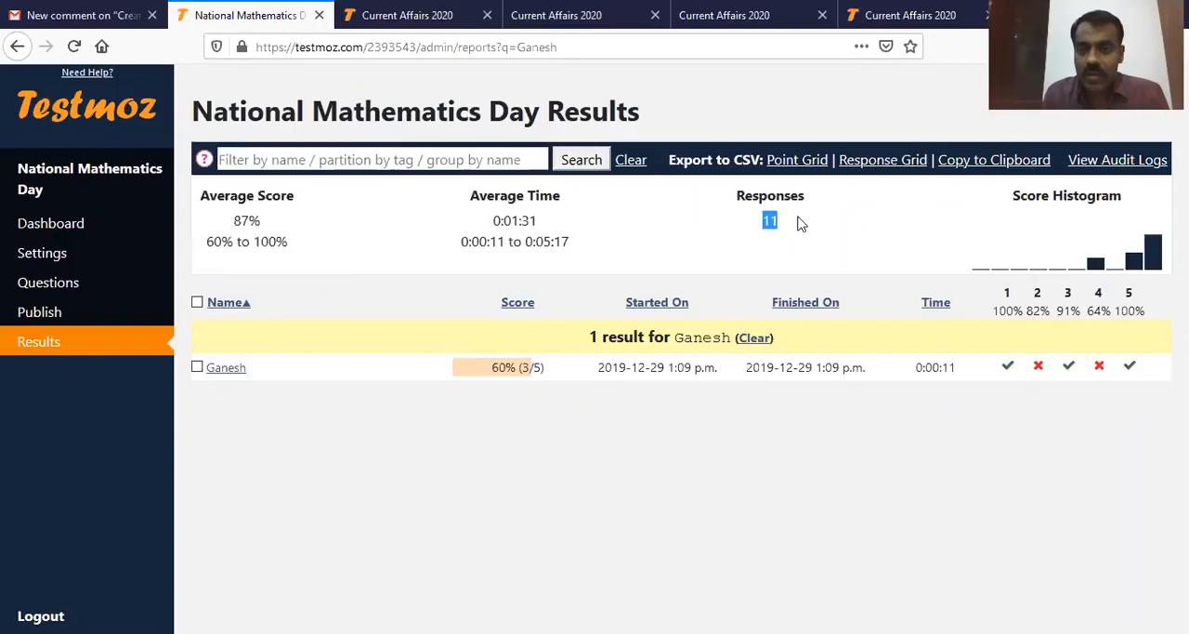
left_click(436, 569)
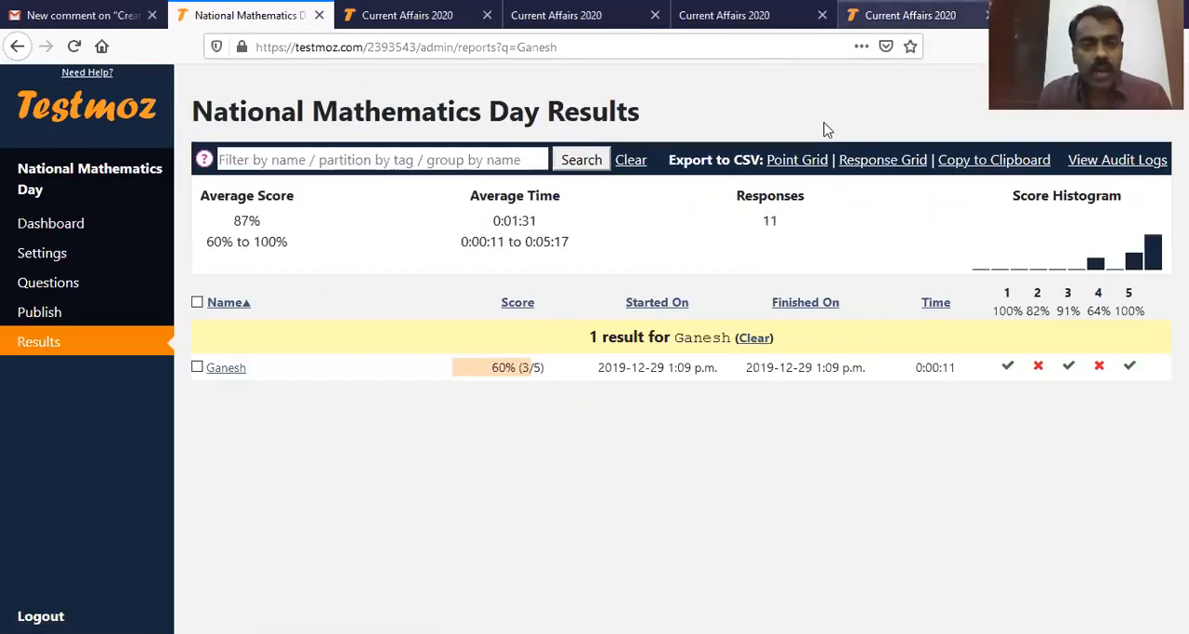
Step: Switch to the Current Affairs 2020 test administration and open its dashboard
left_click(416, 28)
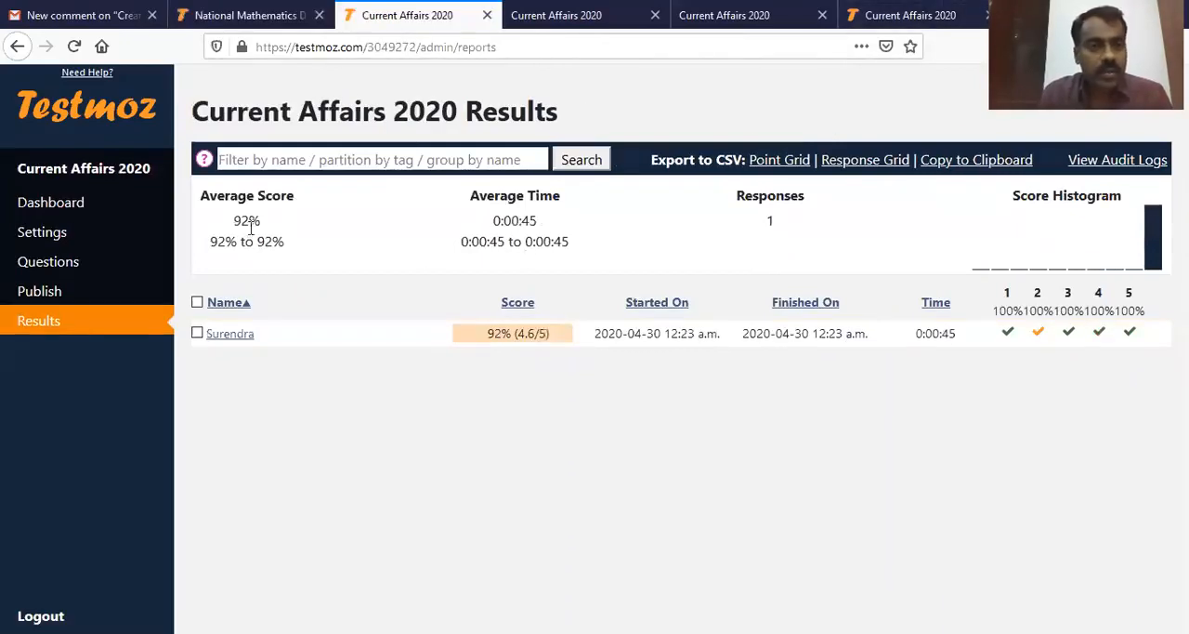
left_click(57, 204)
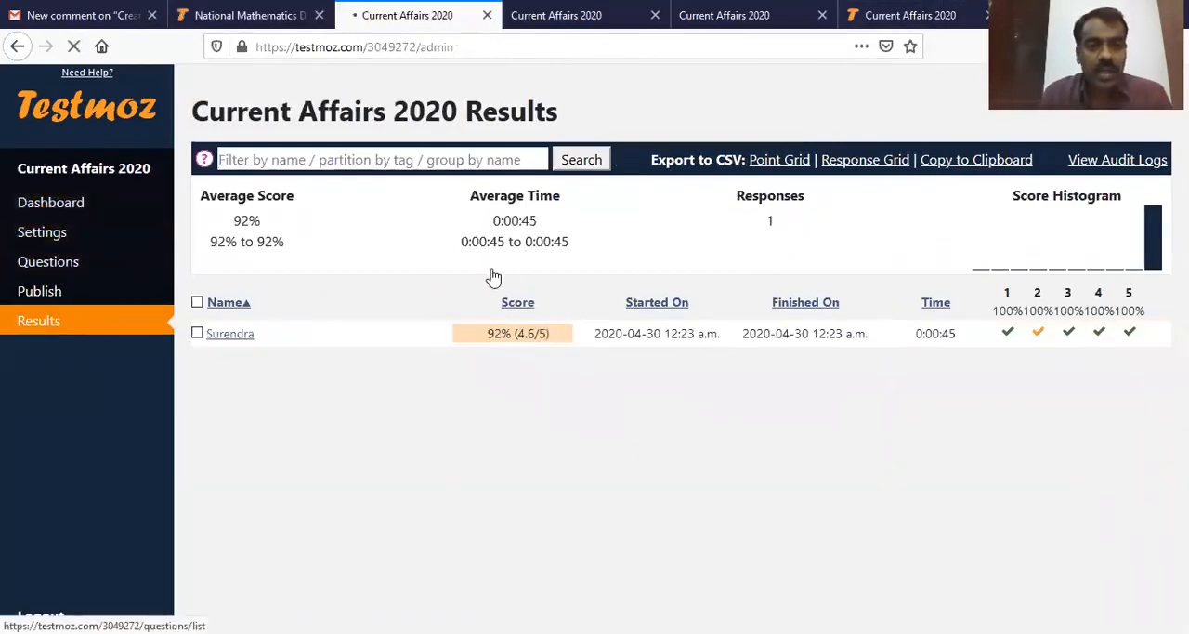